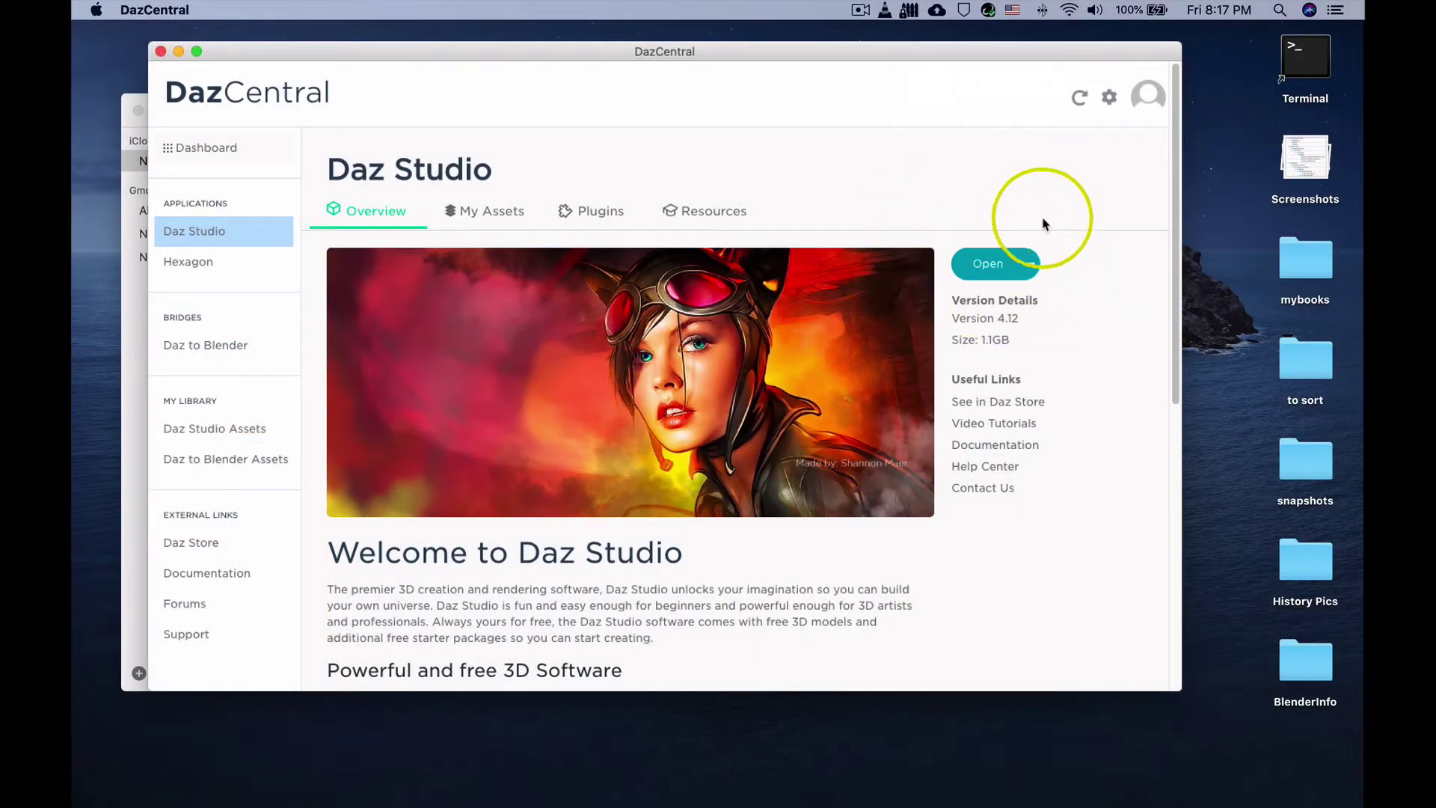
Open Daz Studio 4.12 Pro from its DazCentral overview page.
{"action": "left_click", "coordinate": [984, 268]}
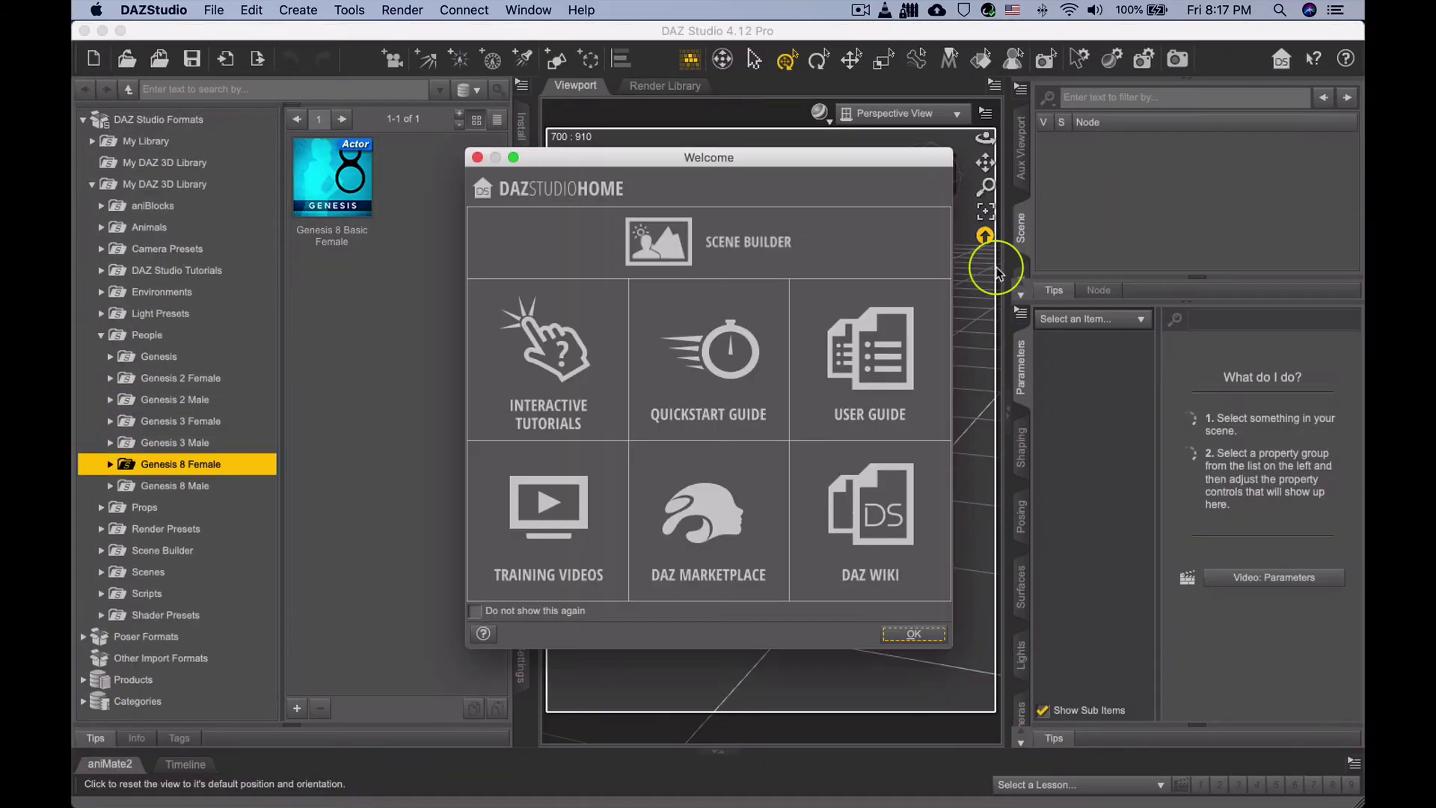
Dismiss the Welcome window and load Genesis 8 Basic Female from the People > Genesis 8 Female folder.
{"action": "left_click", "coordinate": [915, 634]}
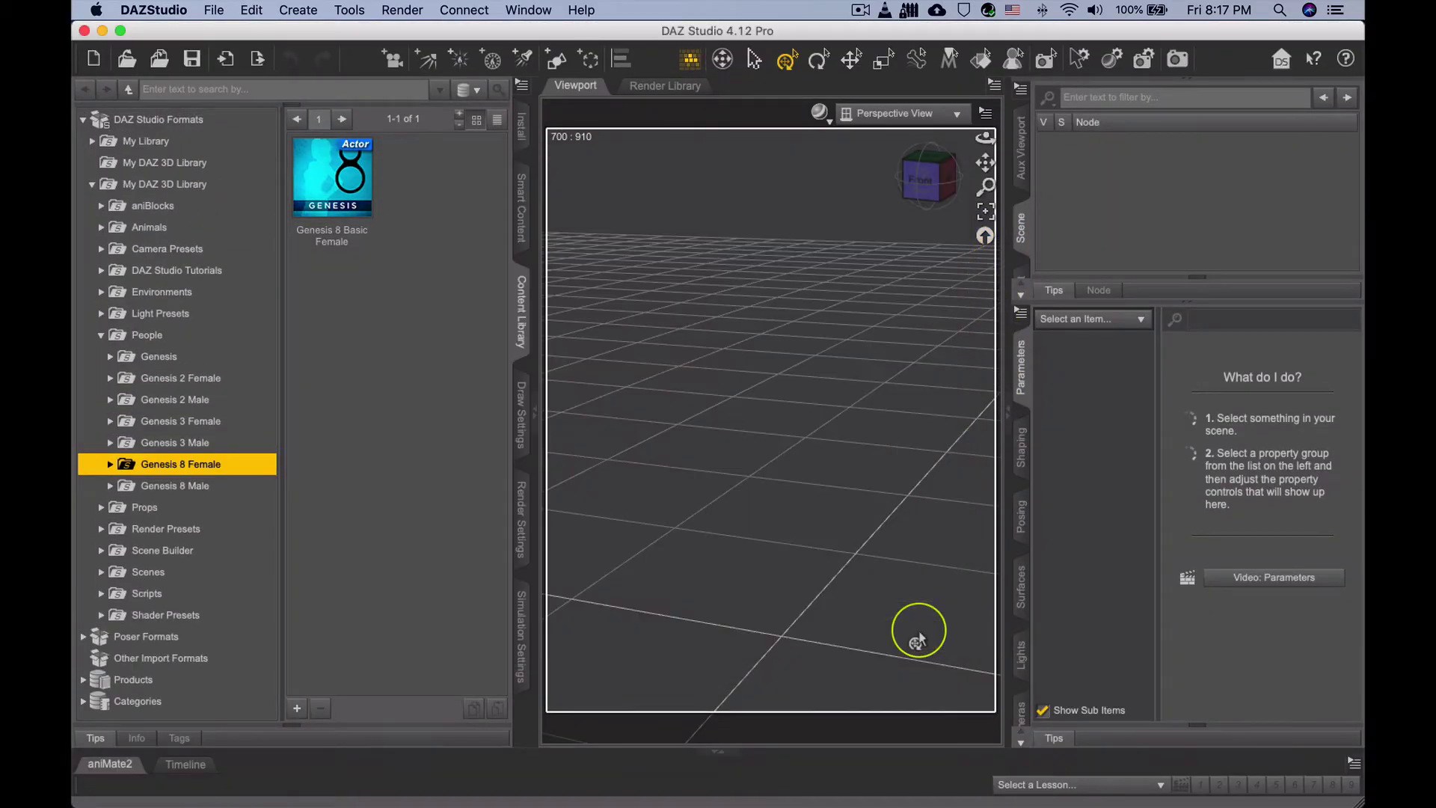
{"action": "left_click", "coordinate": [243, 469]}
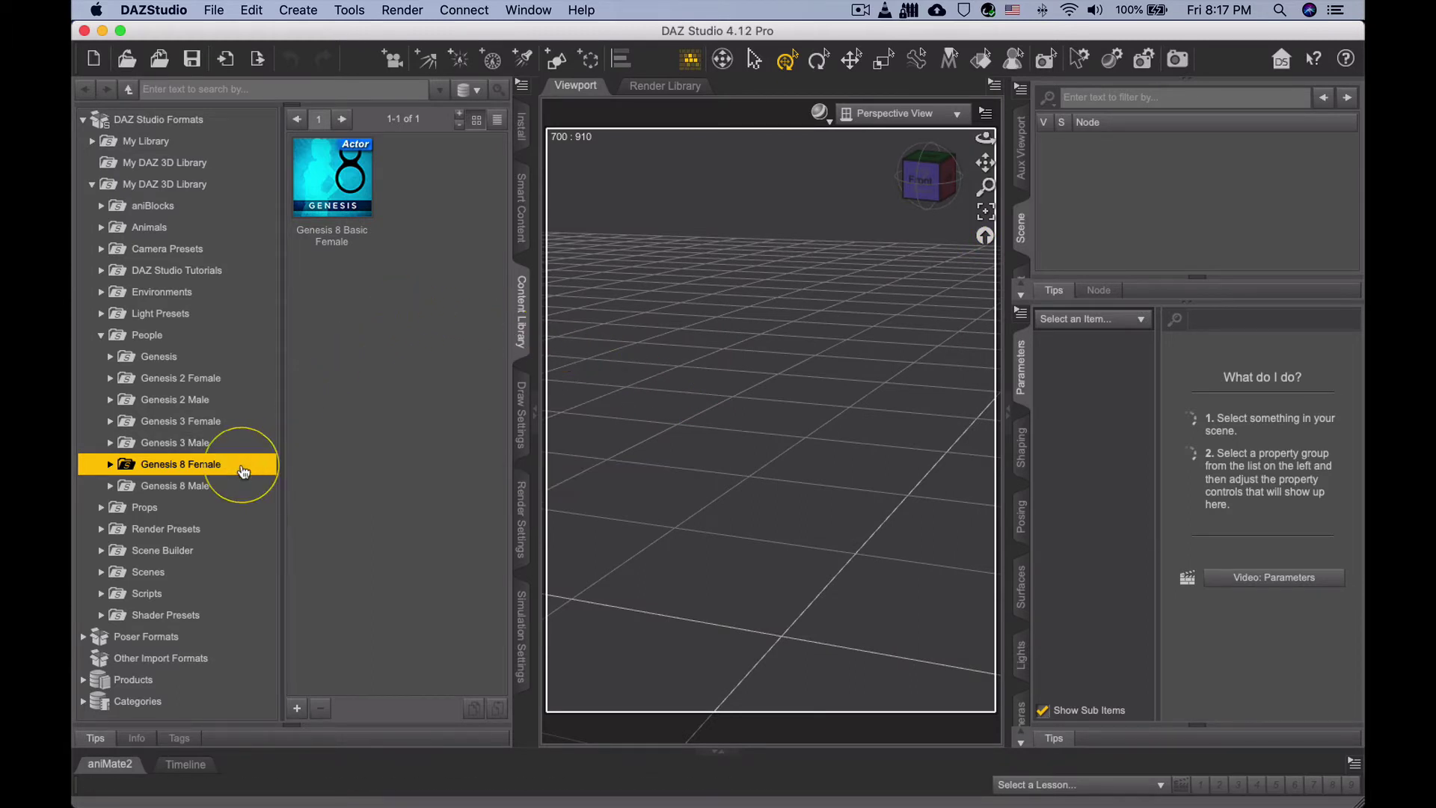
{"action": "left_click", "coordinate": [348, 190]}
{"action": "mouse_move", "coordinate": [348, 189]}
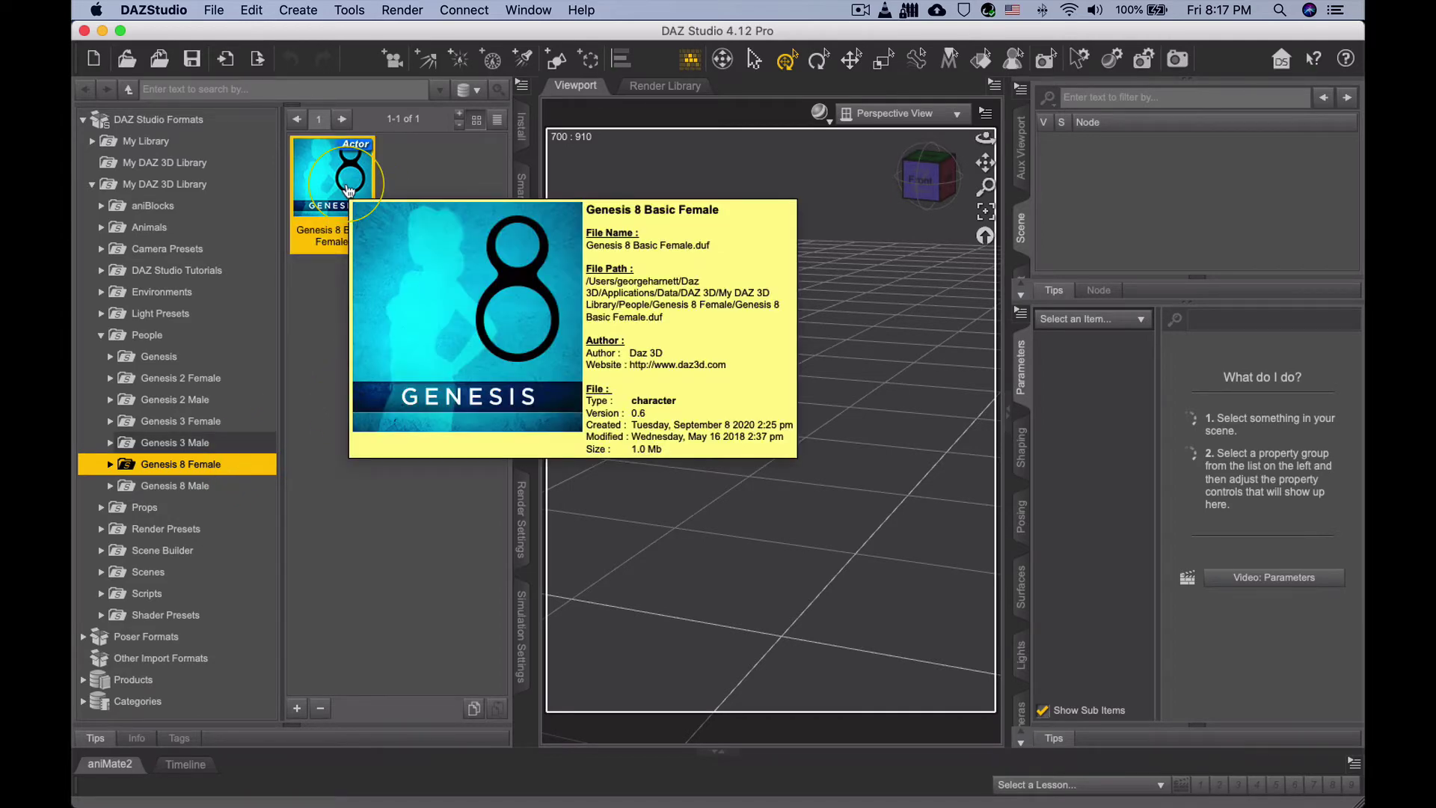
{"action": "double_click", "coordinate": [348, 189]}
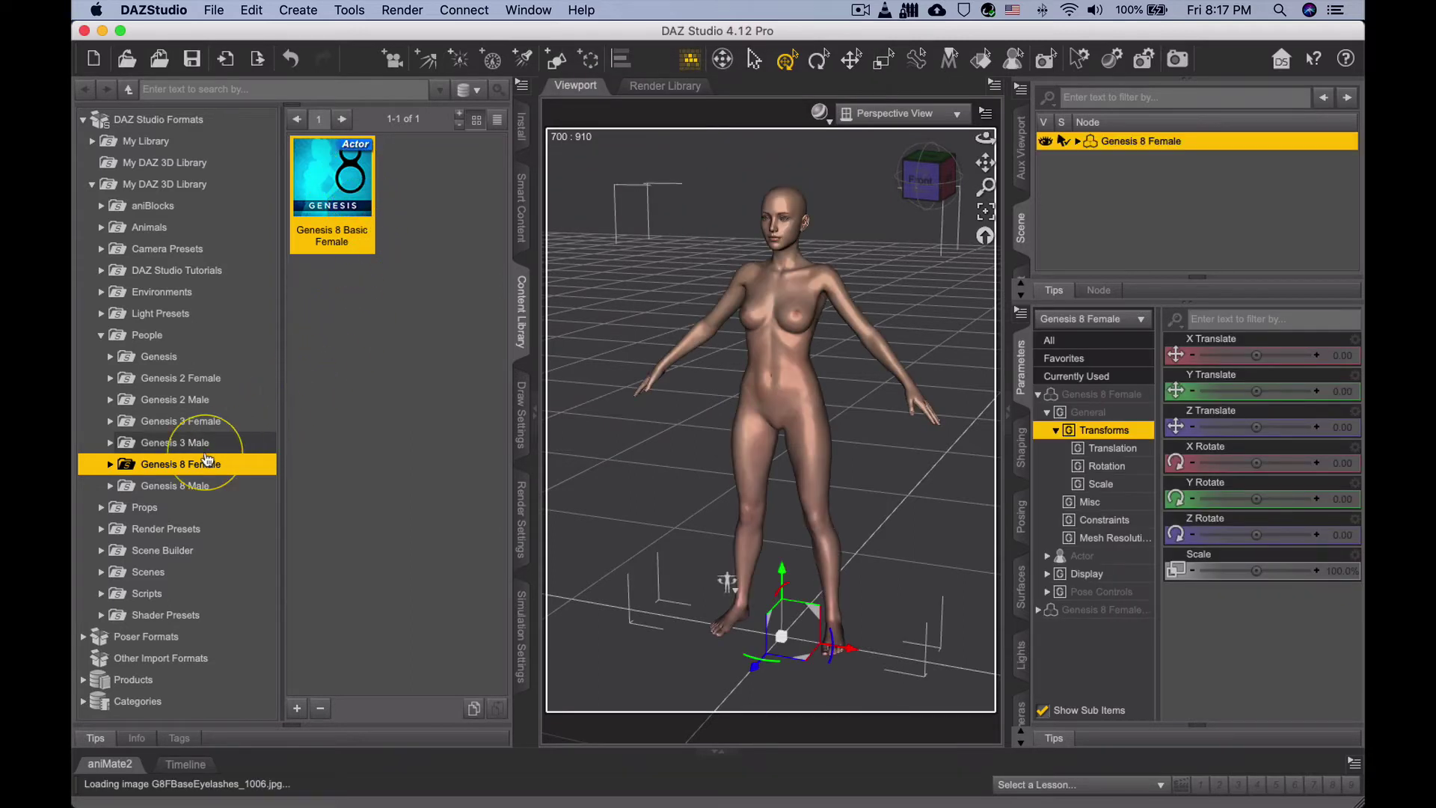
Dress the figure in Bardot Sandals and Basic Wear 02 from the Clothing folder.
{"action": "left_click", "coordinate": [110, 465]}
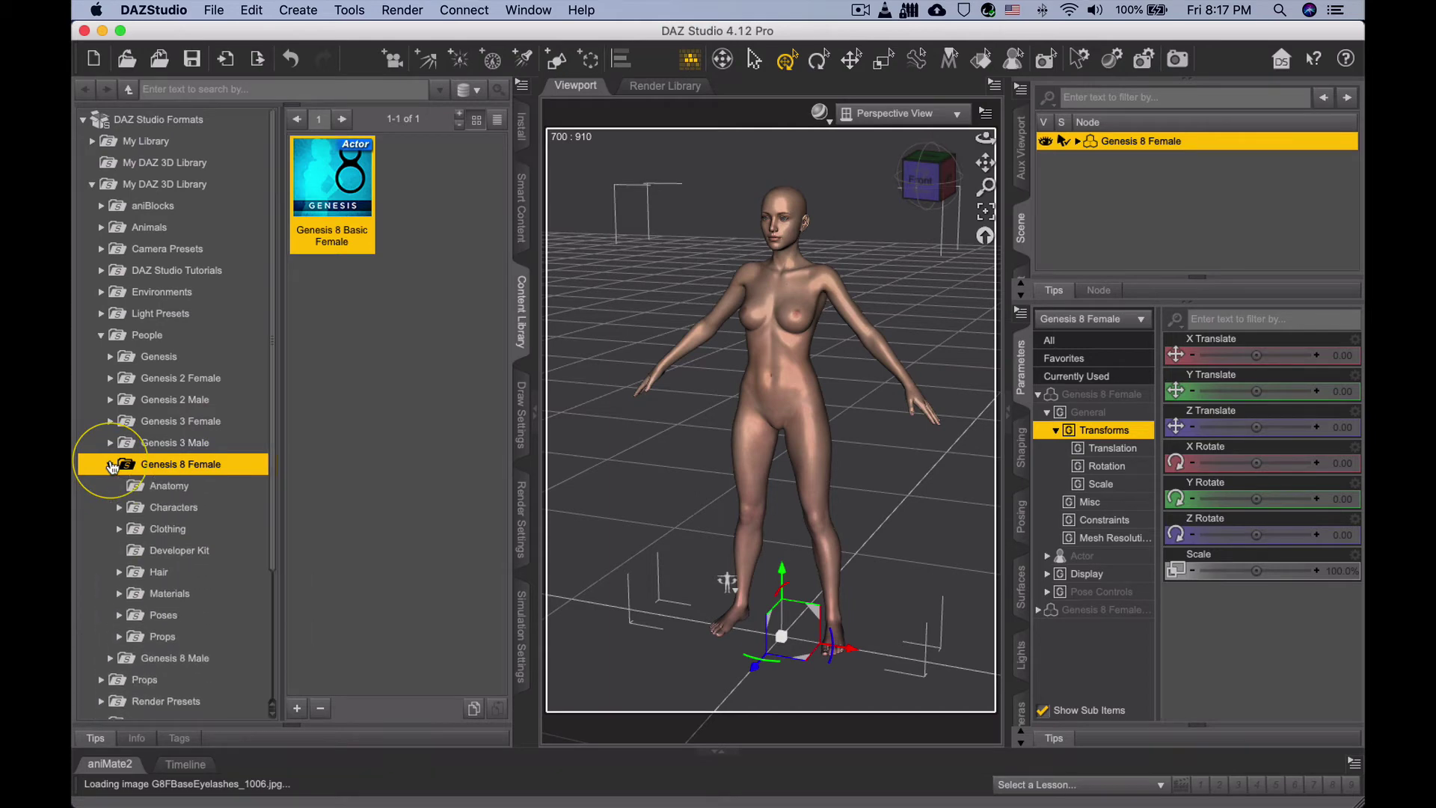
{"action": "left_click", "coordinate": [174, 529]}
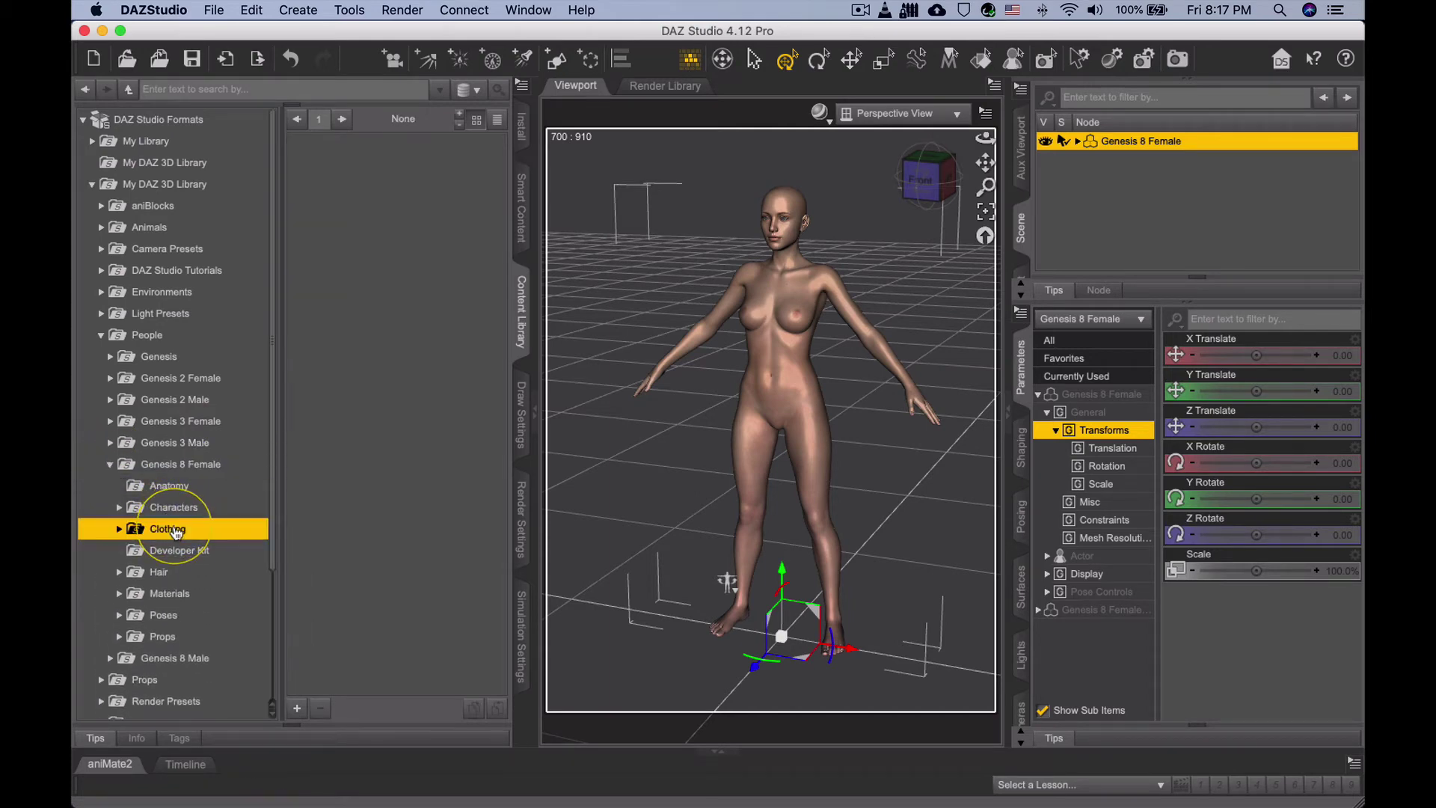
{"action": "left_click", "coordinate": [119, 529]}
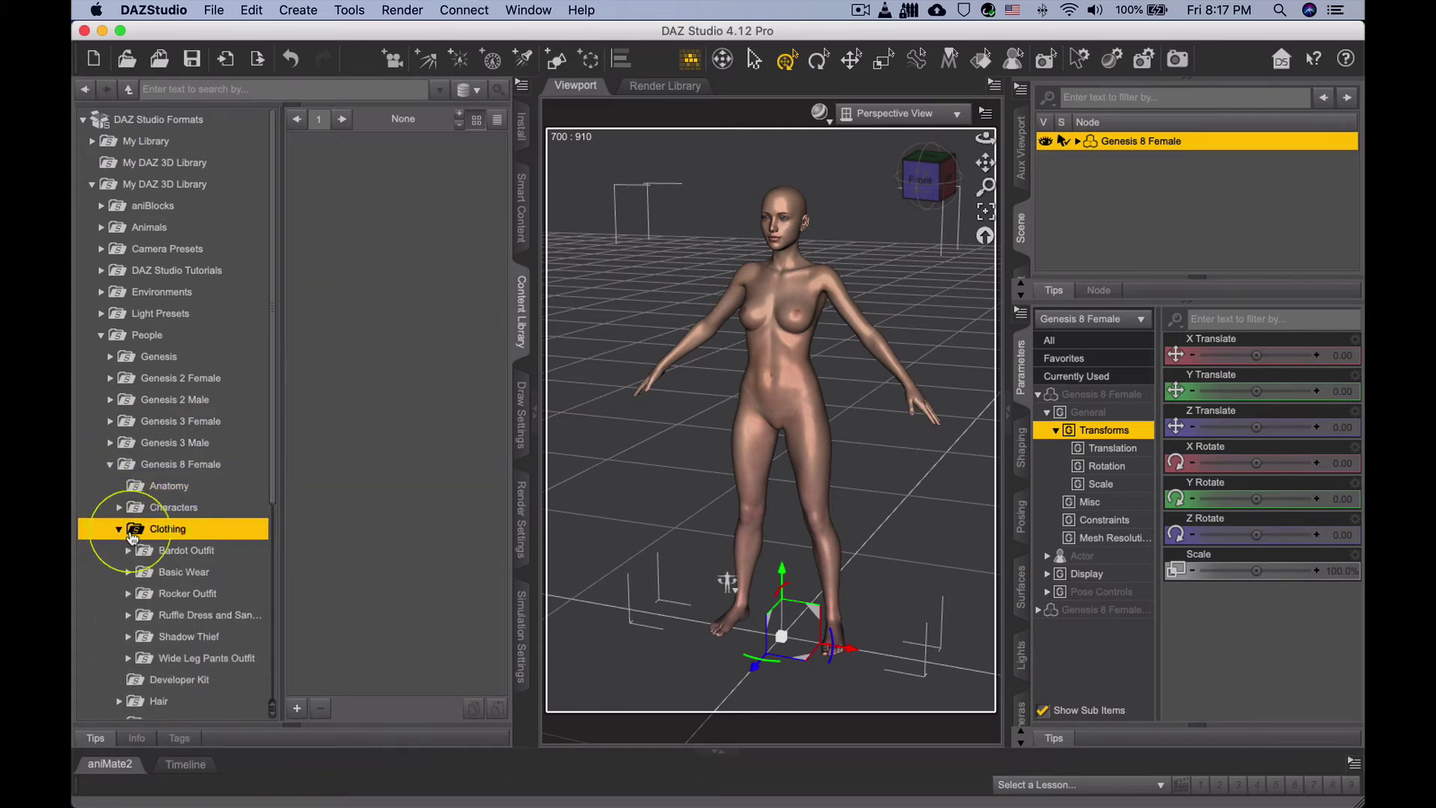
{"action": "left_click", "coordinate": [183, 551]}
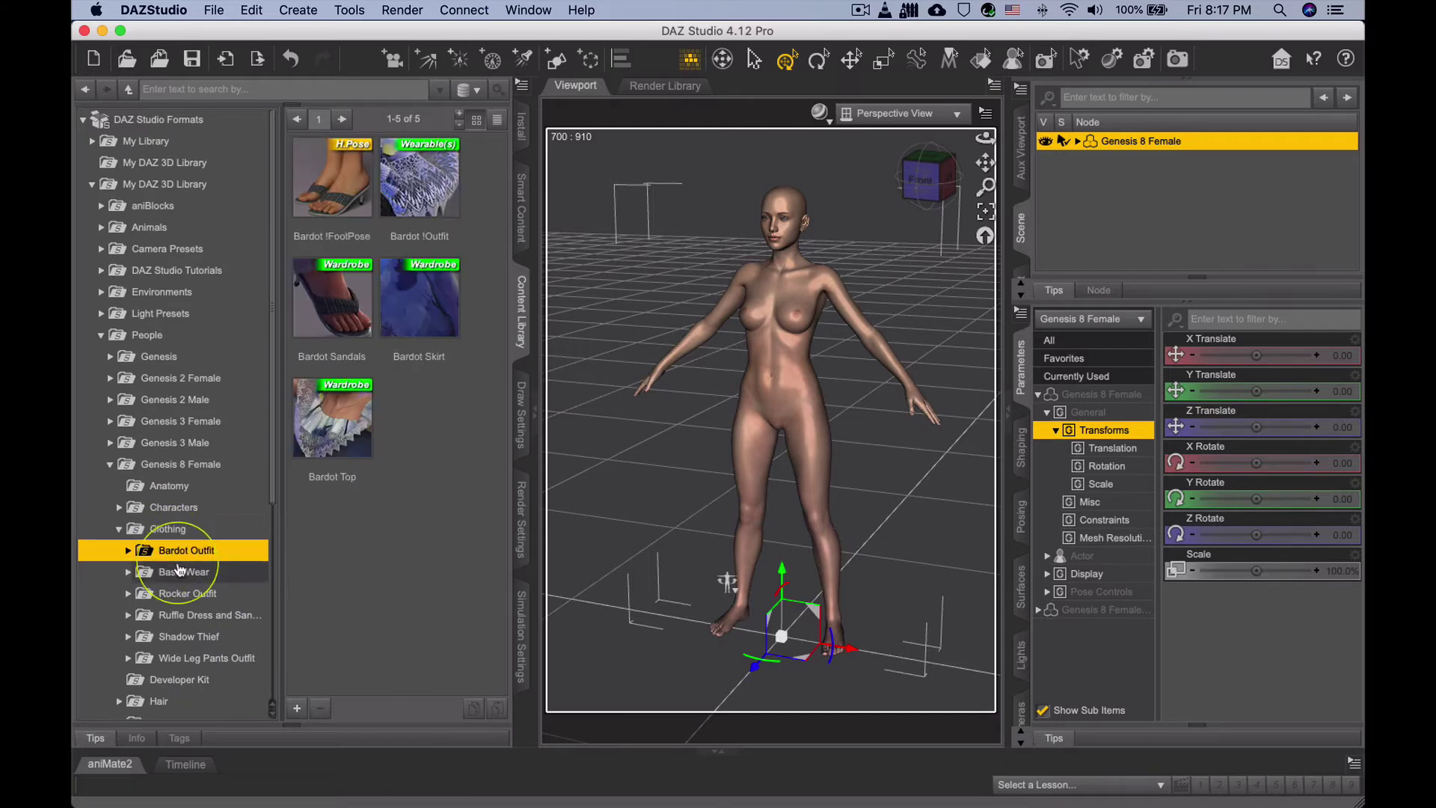
{"action": "left_click", "coordinate": [319, 299]}
{"action": "double_click", "coordinate": [318, 299]}
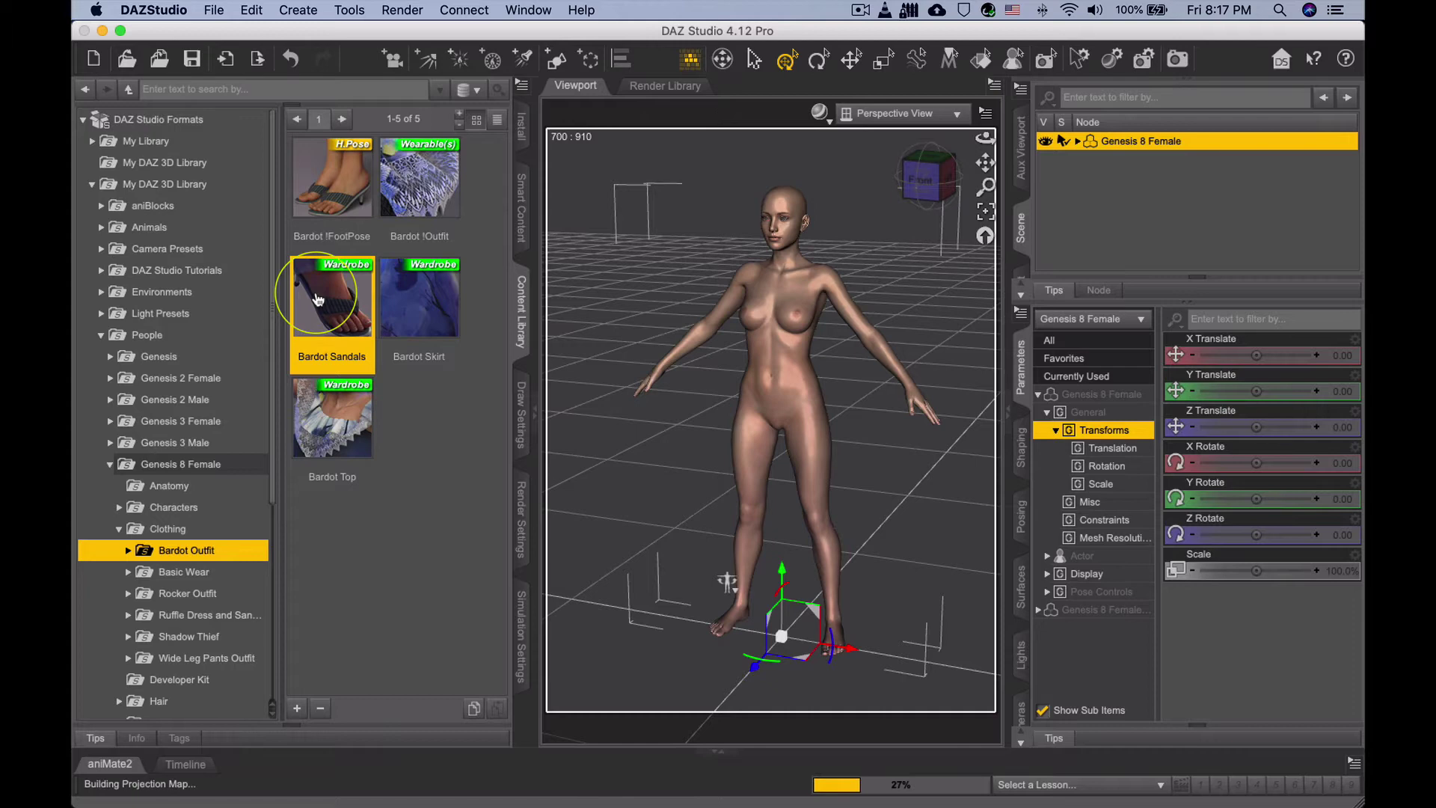
{"action": "left_click", "coordinate": [218, 572]}
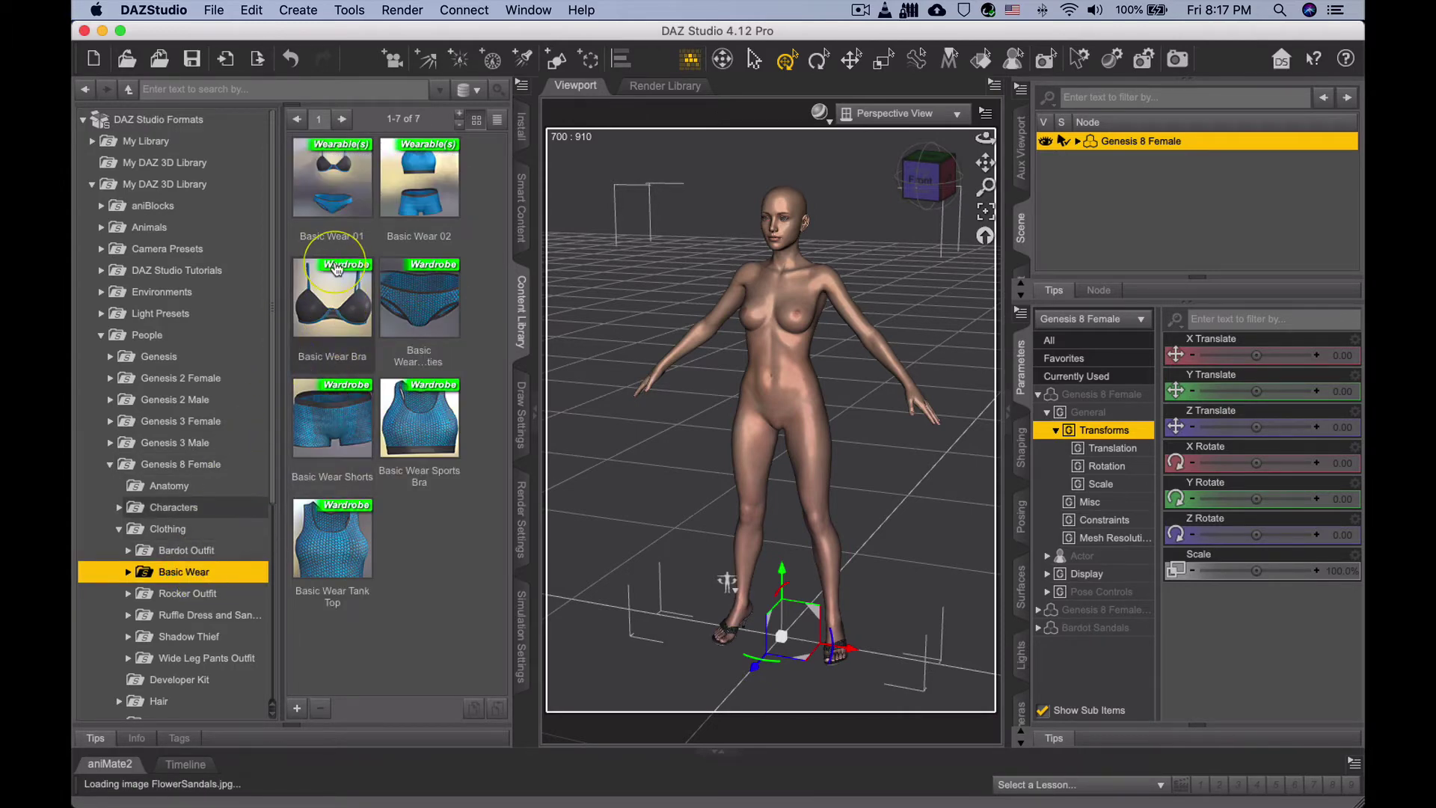
{"action": "double_click", "coordinate": [414, 193]}
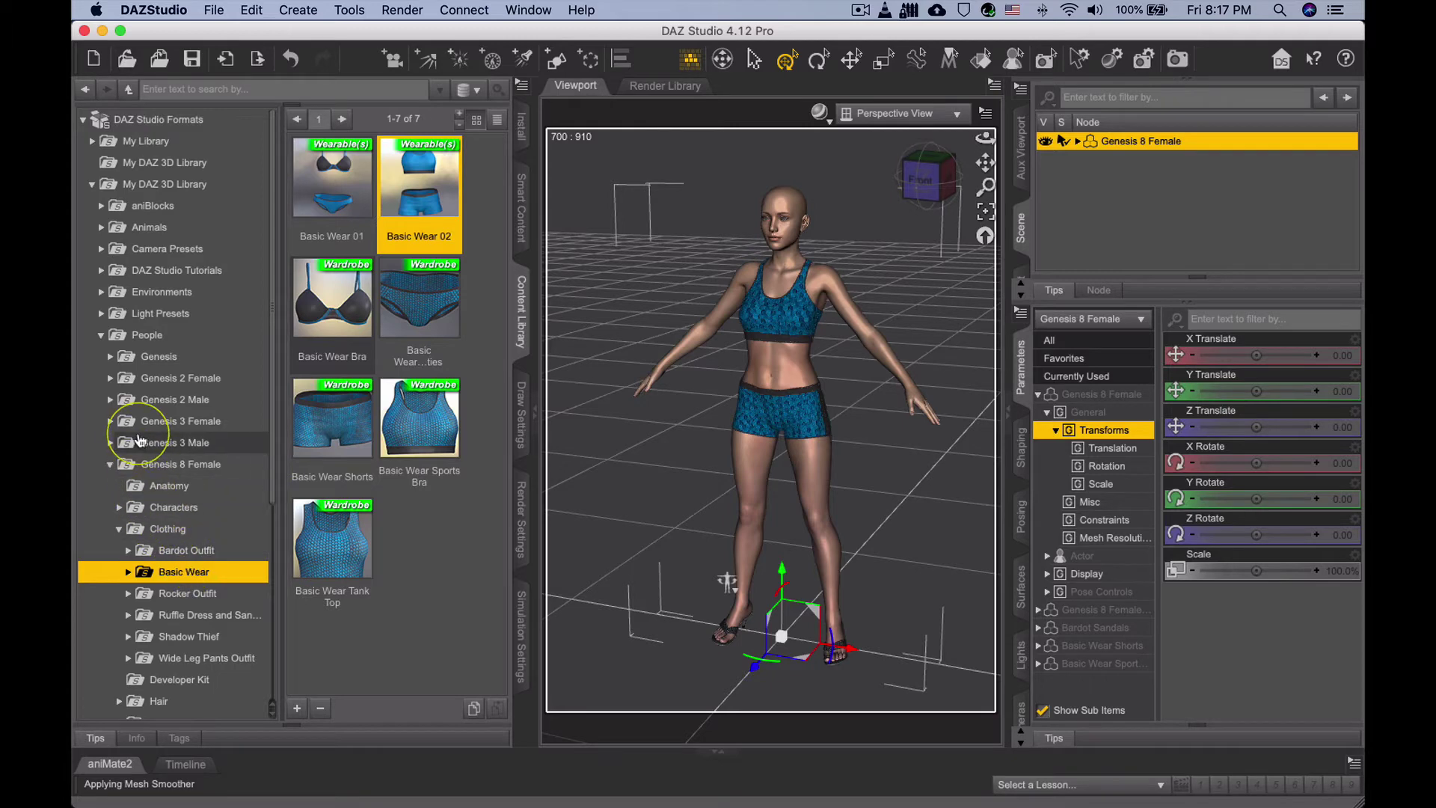
Give the figure Toulouse Hair from the Hair folder.
{"action": "scroll", "coordinate": [161, 432], "scroll_direction": "down", "scroll_amount": 5}
{"action": "left_click", "coordinate": [112, 408]}
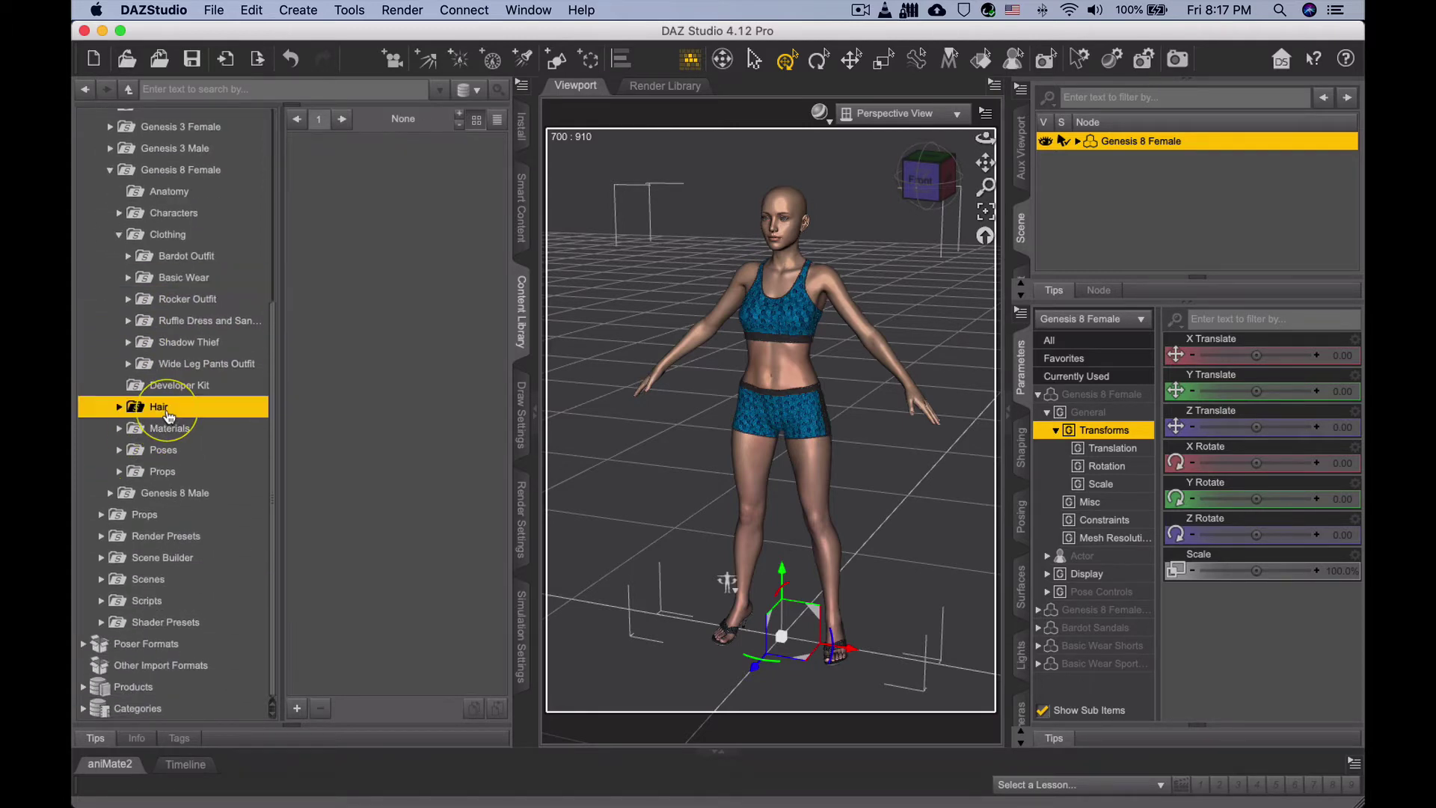
{"action": "left_click", "coordinate": [119, 409]}
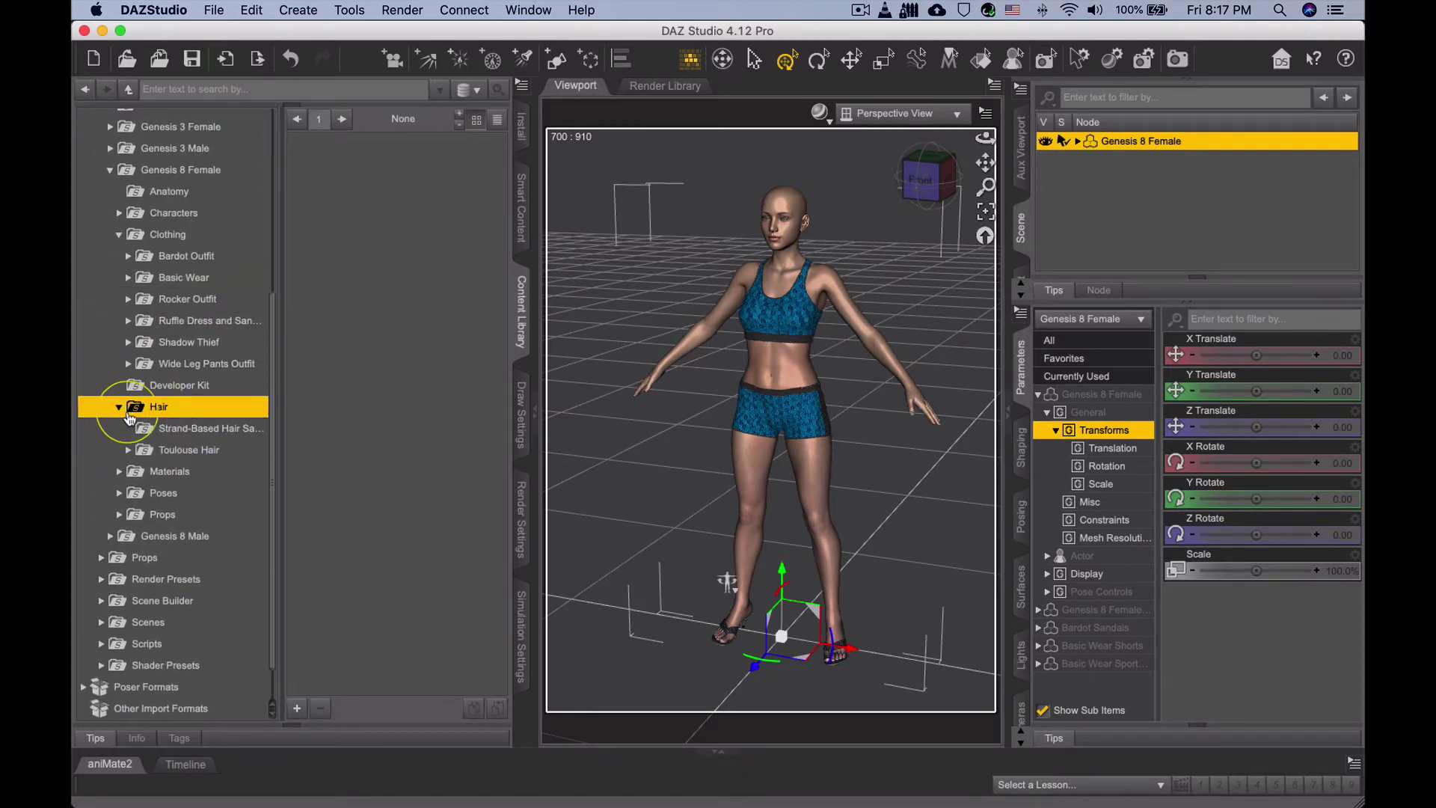
{"action": "left_click", "coordinate": [169, 453]}
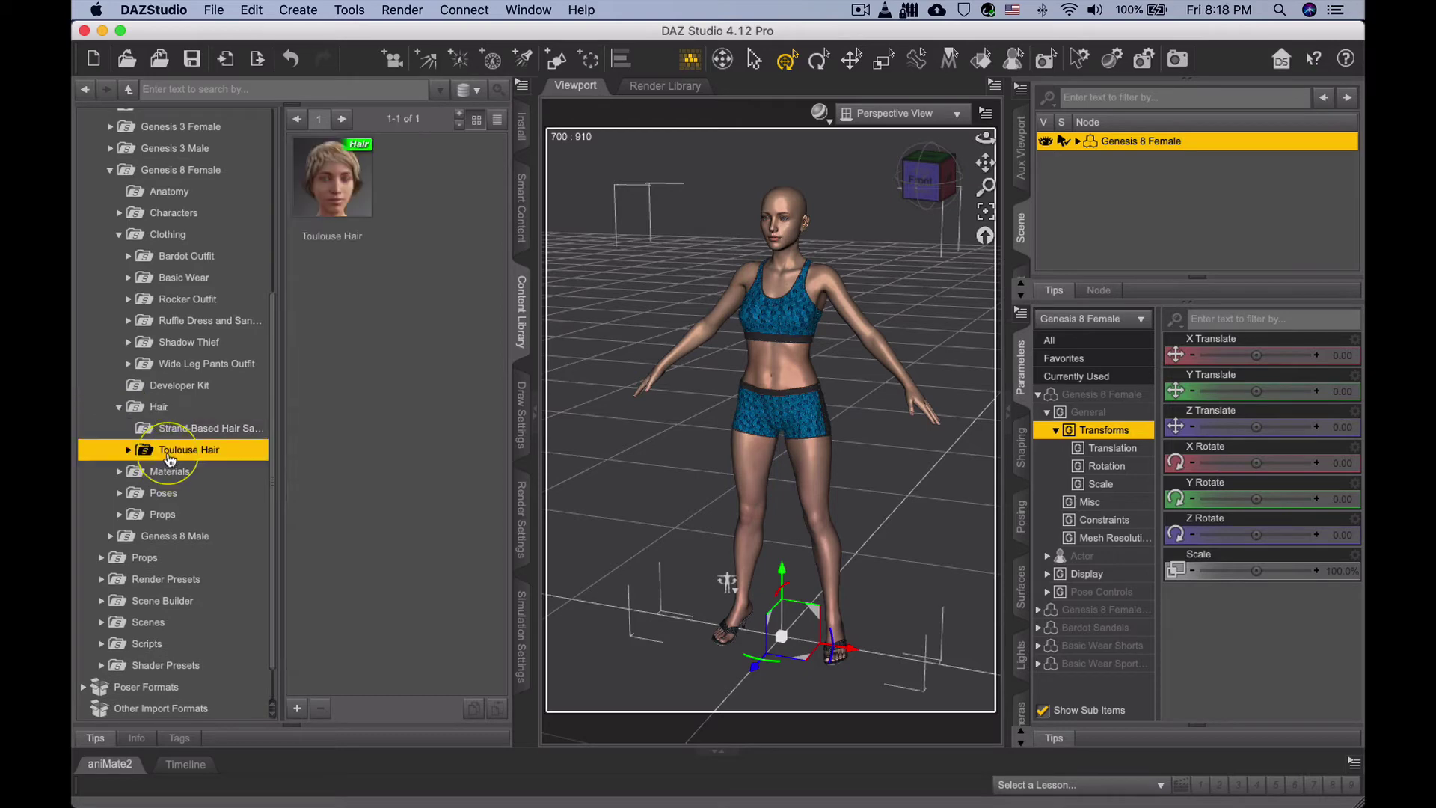
{"action": "double_click", "coordinate": [326, 176]}
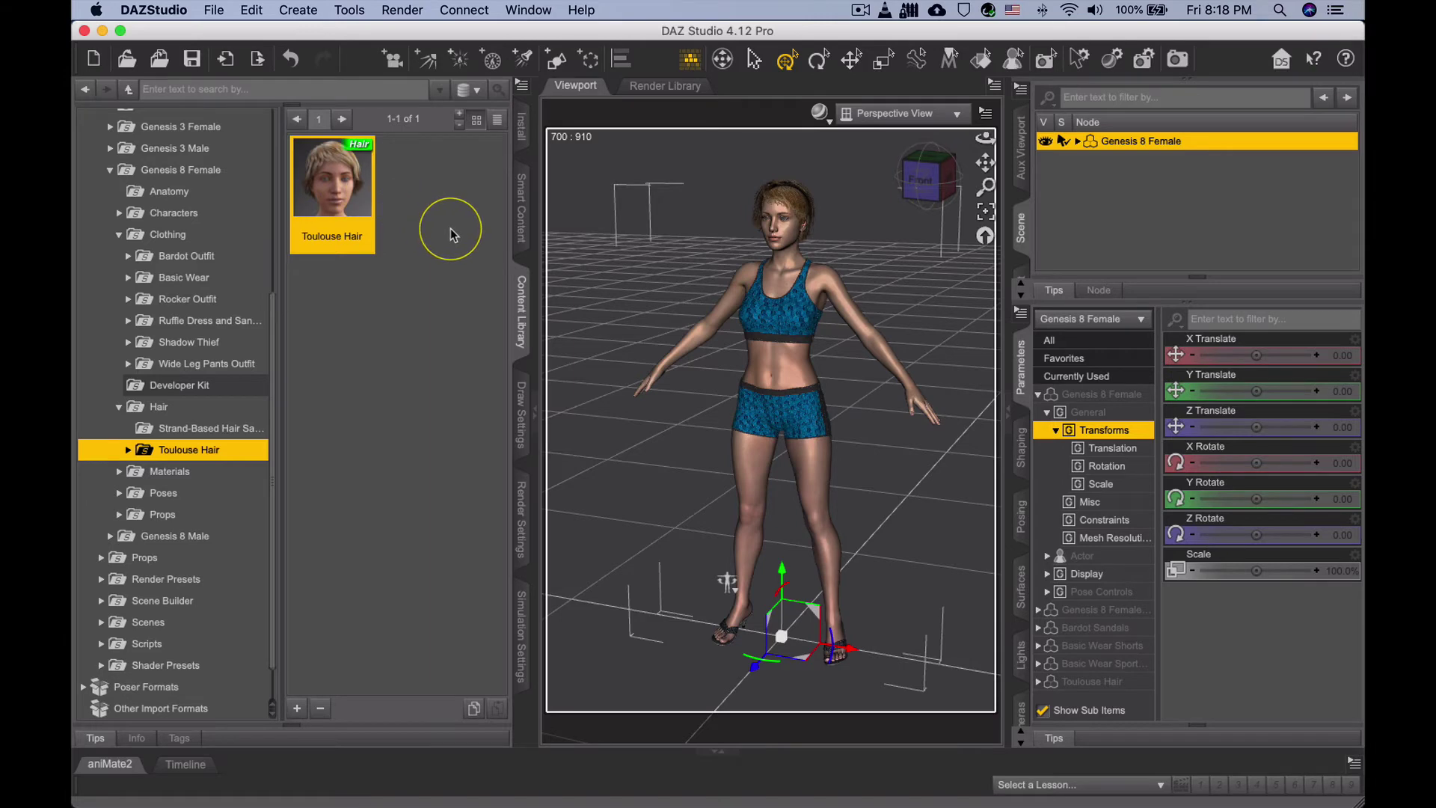
Show the Script IDE pane from the panes list.
{"action": "left_click", "coordinate": [530, 9]}
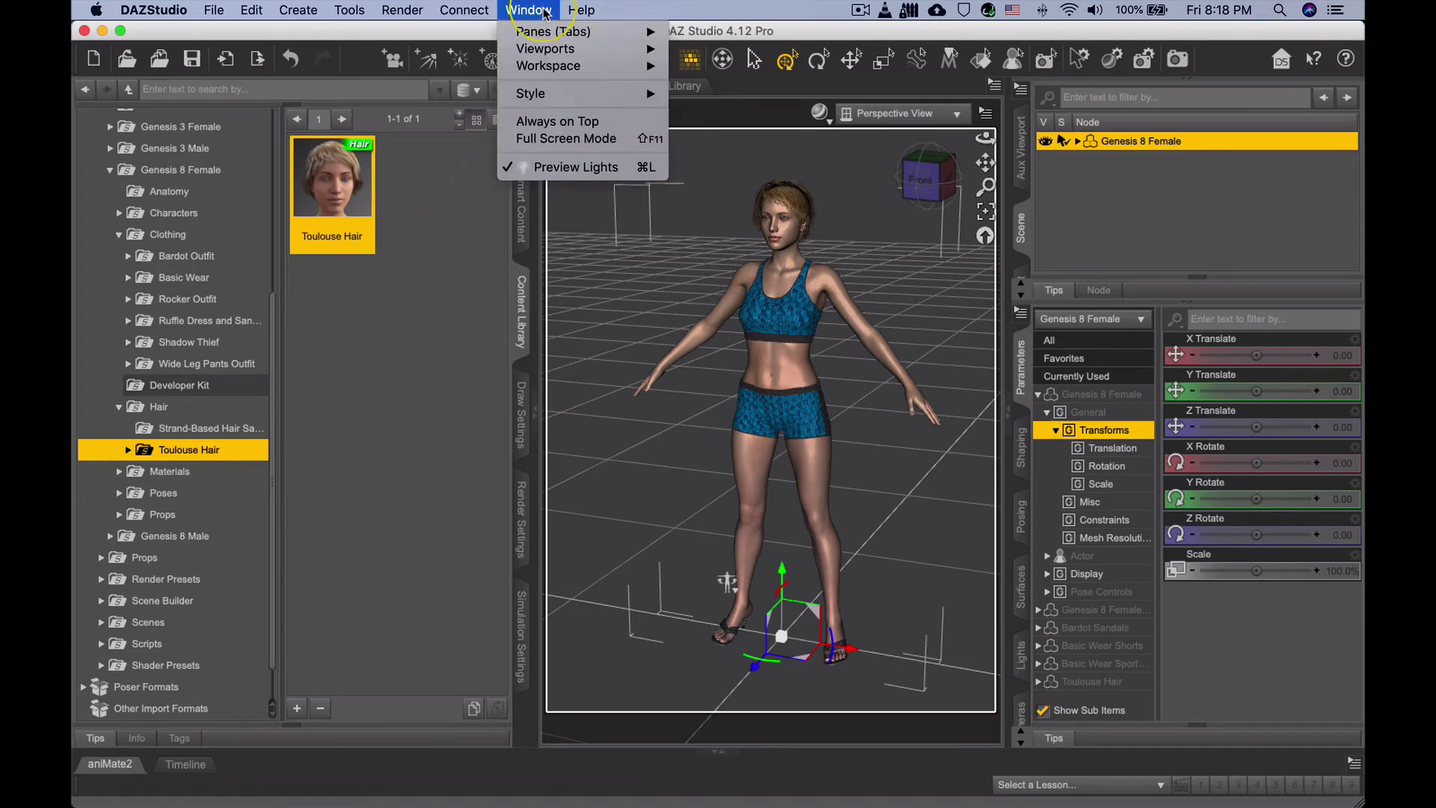
{"action": "mouse_move", "coordinate": [559, 34]}
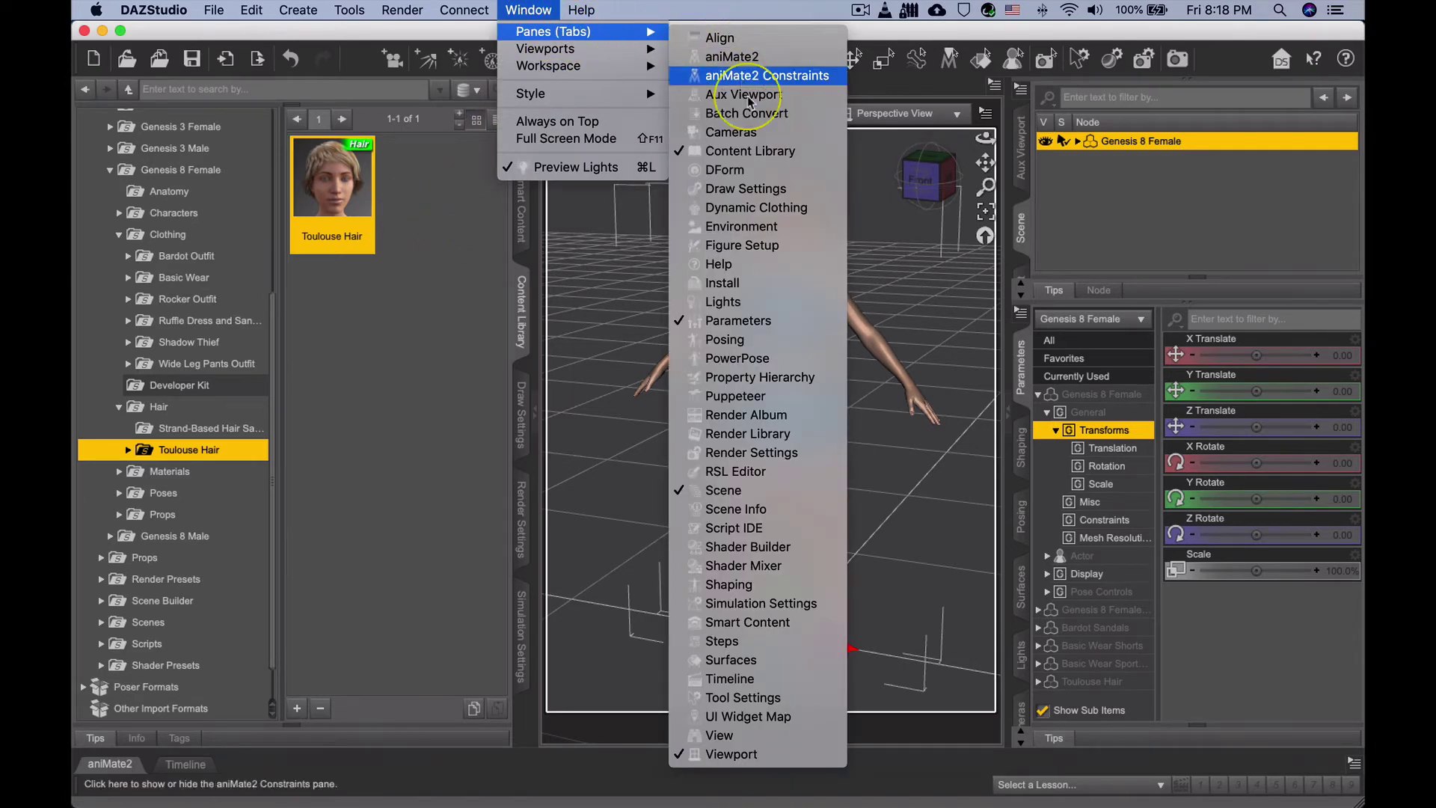
{"action": "left_click", "coordinate": [730, 531]}
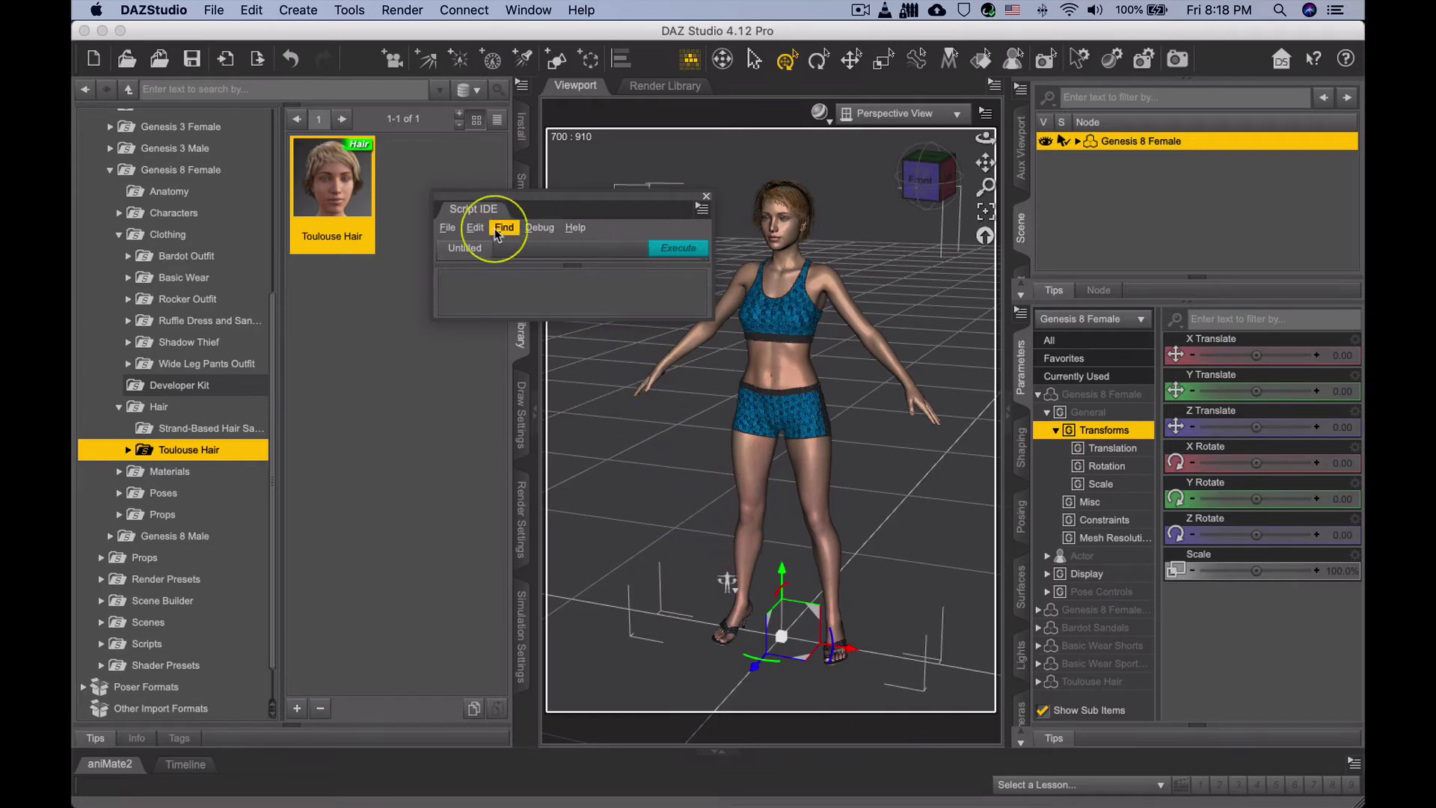
Load Daz to Blender.dsa from the DazToBlender-master DAZ scripts folder into the editor.
{"action": "left_click", "coordinate": [453, 227]}
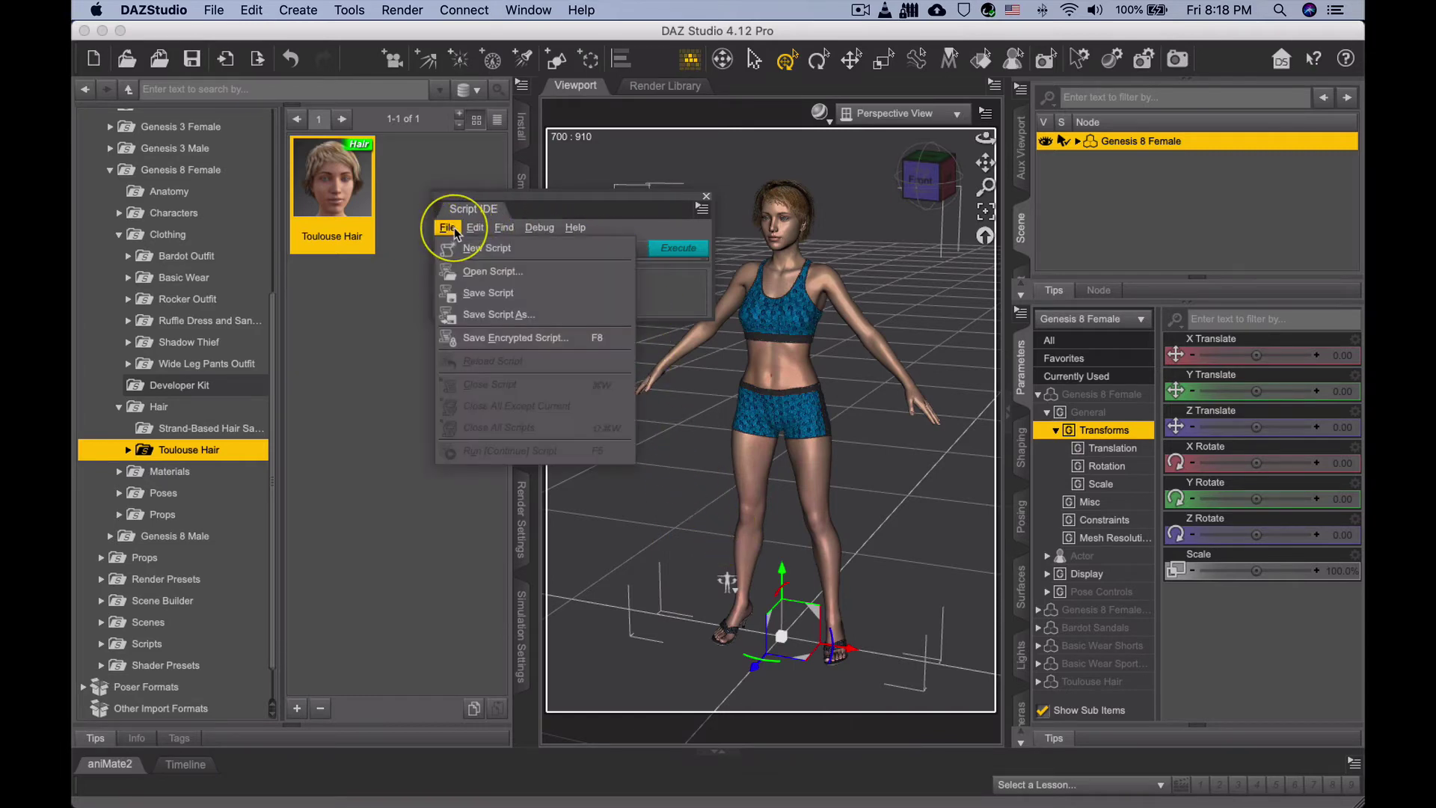
{"action": "left_click", "coordinate": [474, 270]}
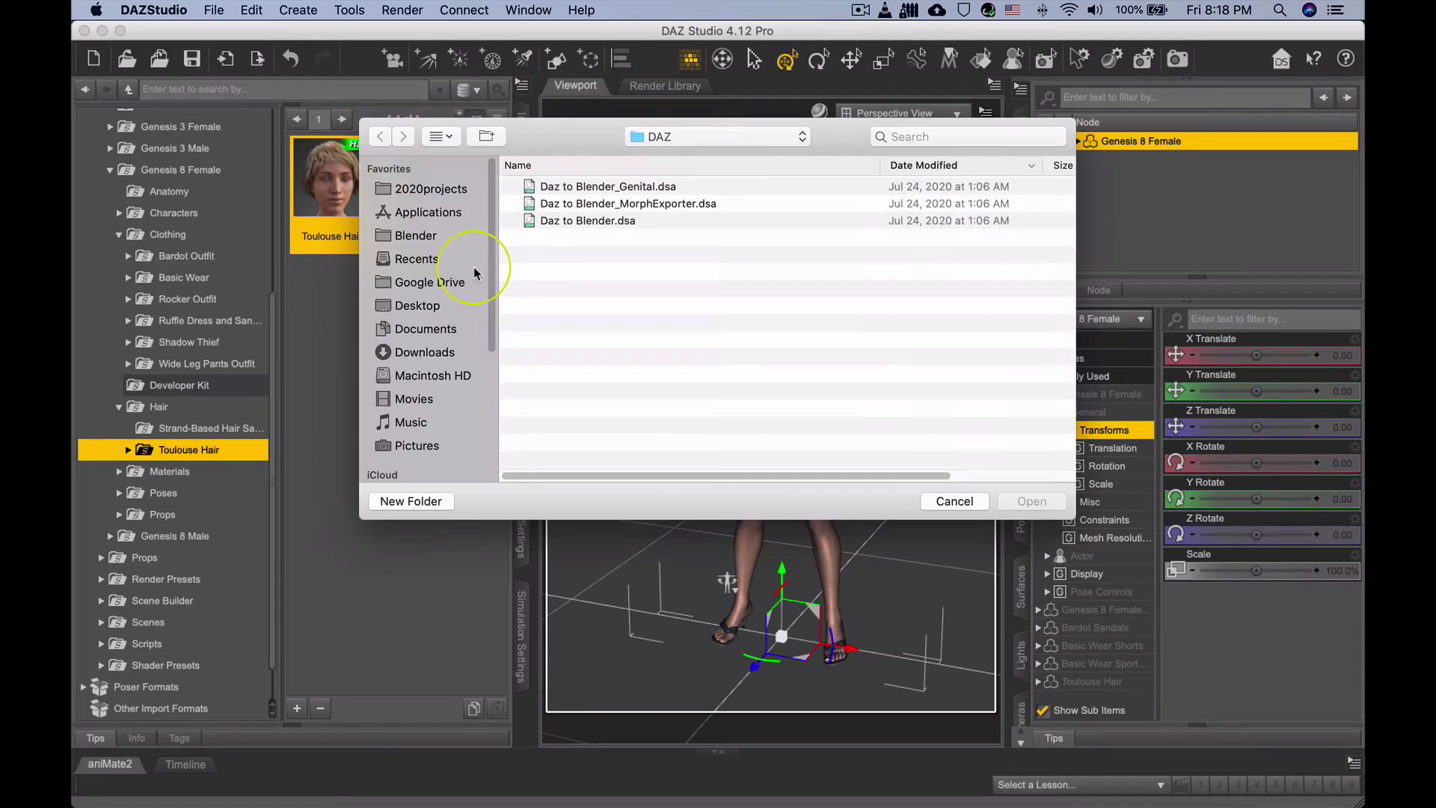
{"action": "left_click", "coordinate": [433, 352]}
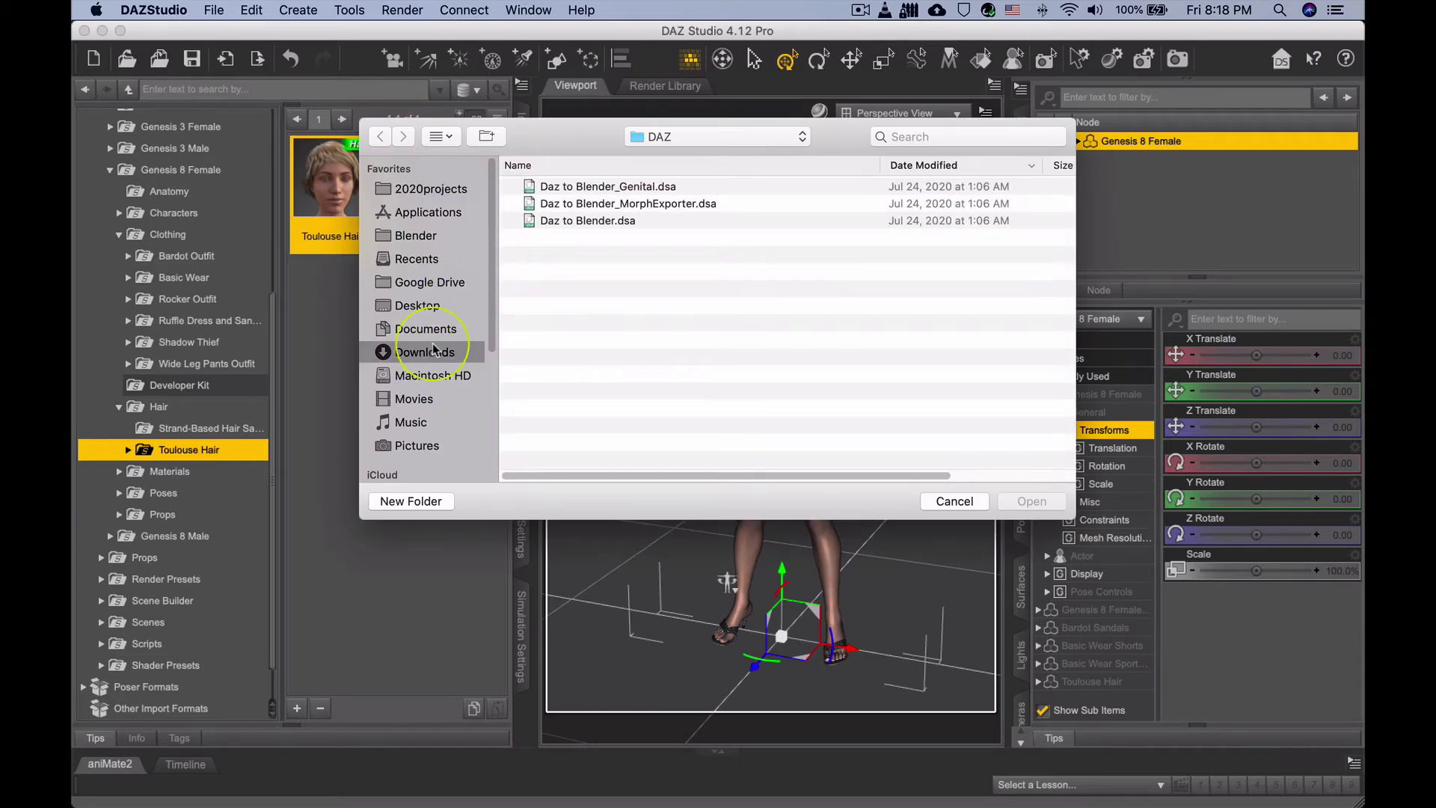
{"action": "scroll", "coordinate": [523, 297], "scroll_direction": "down", "scroll_amount": 5}
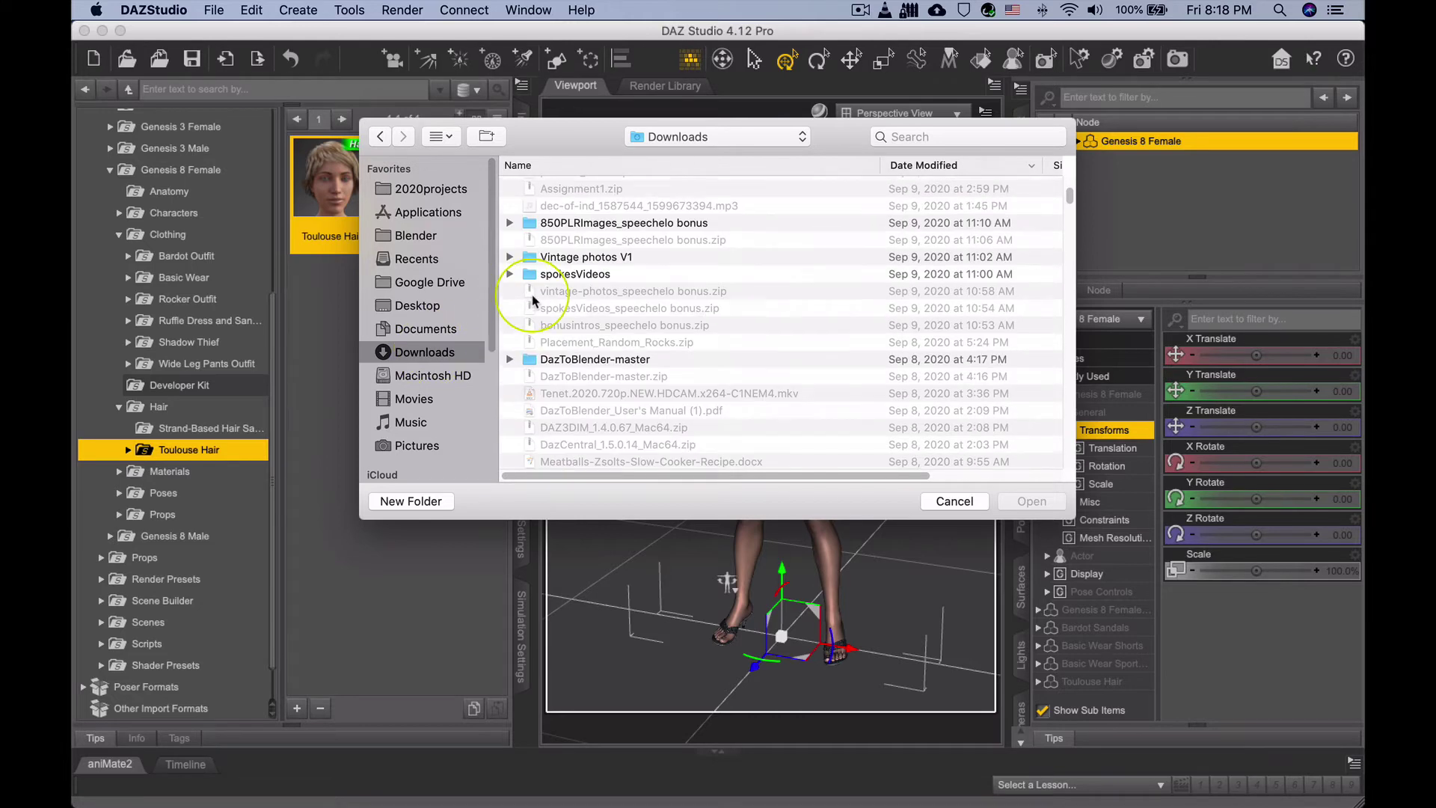
{"action": "double_click", "coordinate": [546, 360]}
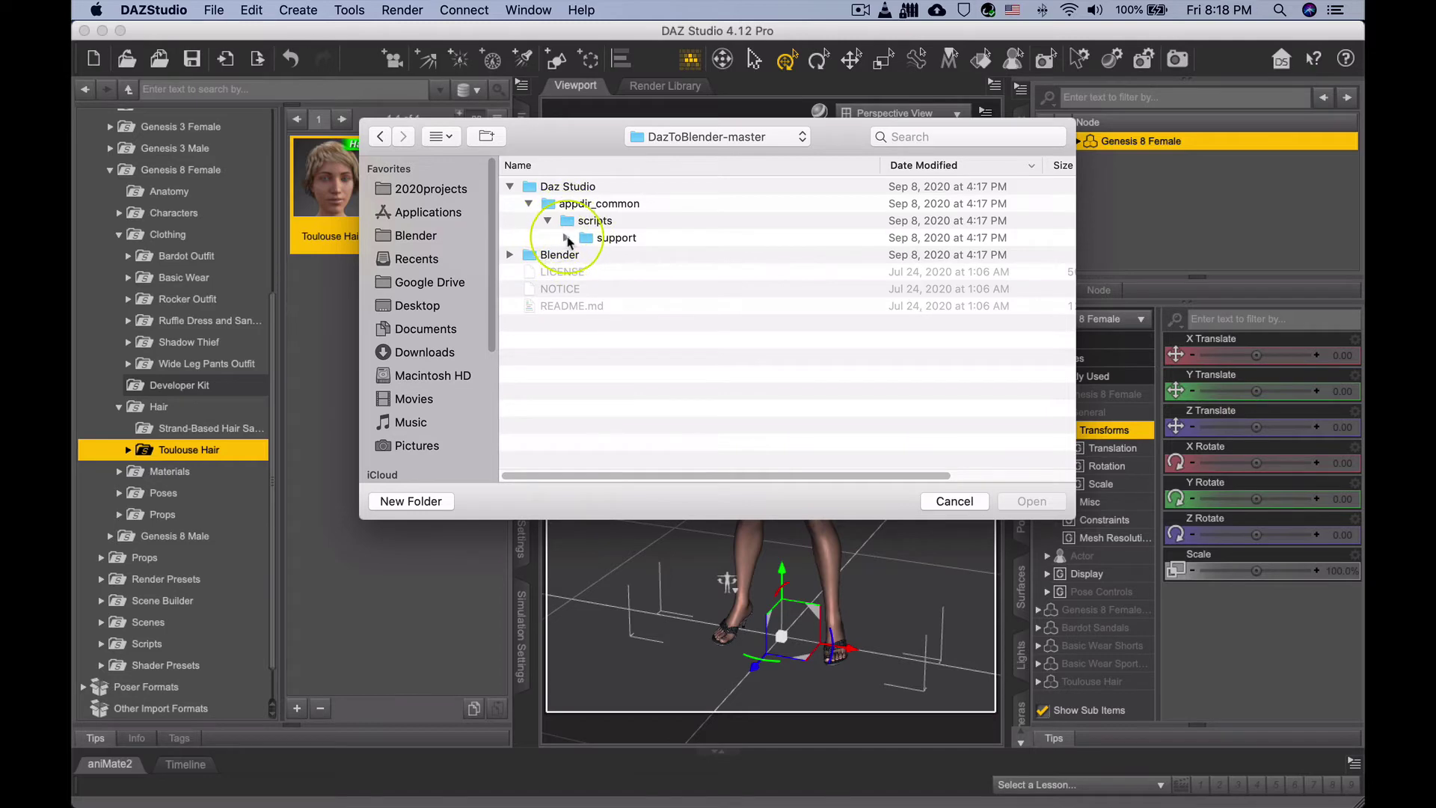
{"action": "left_click", "coordinate": [568, 237], "text": "alt"}
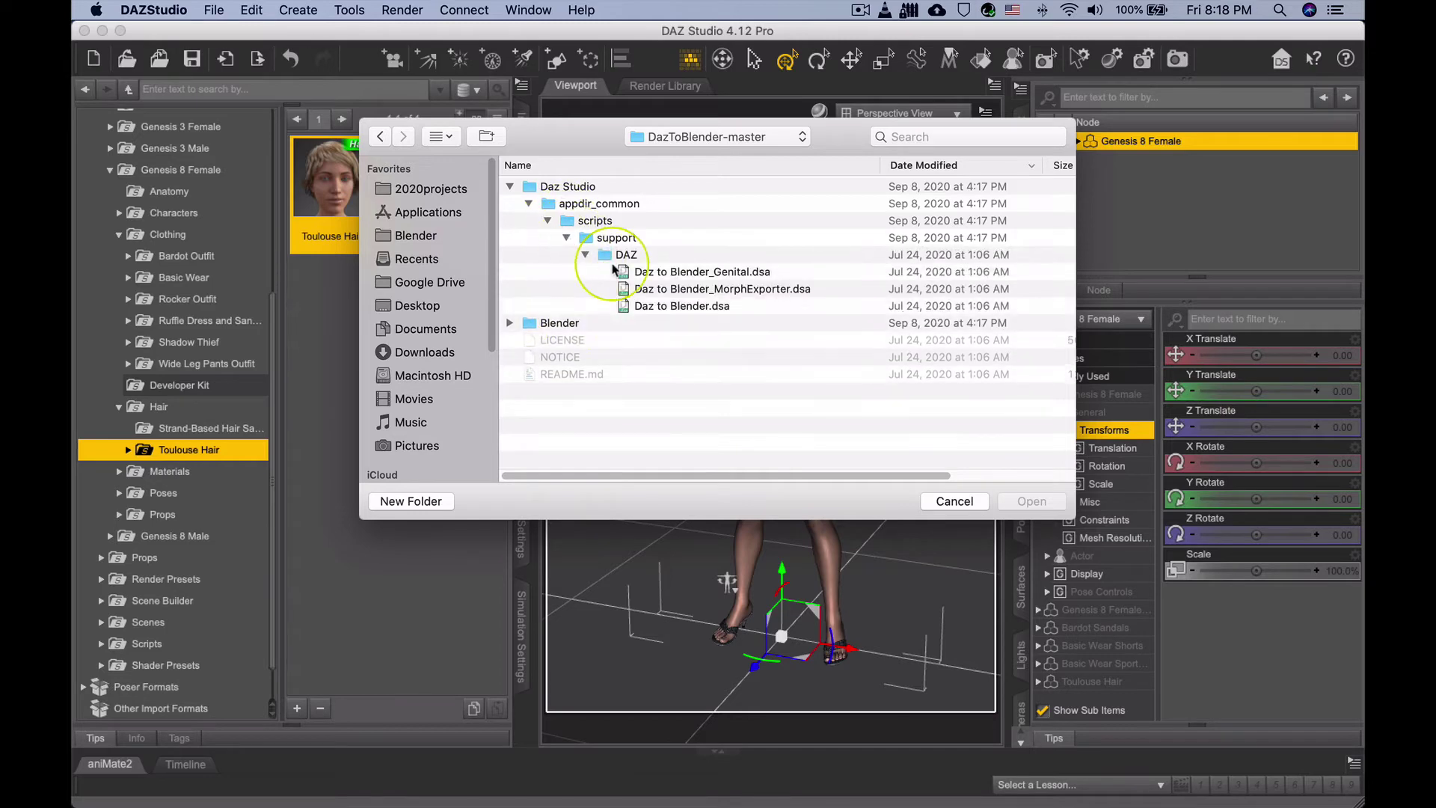
{"action": "left_click", "coordinate": [656, 307]}
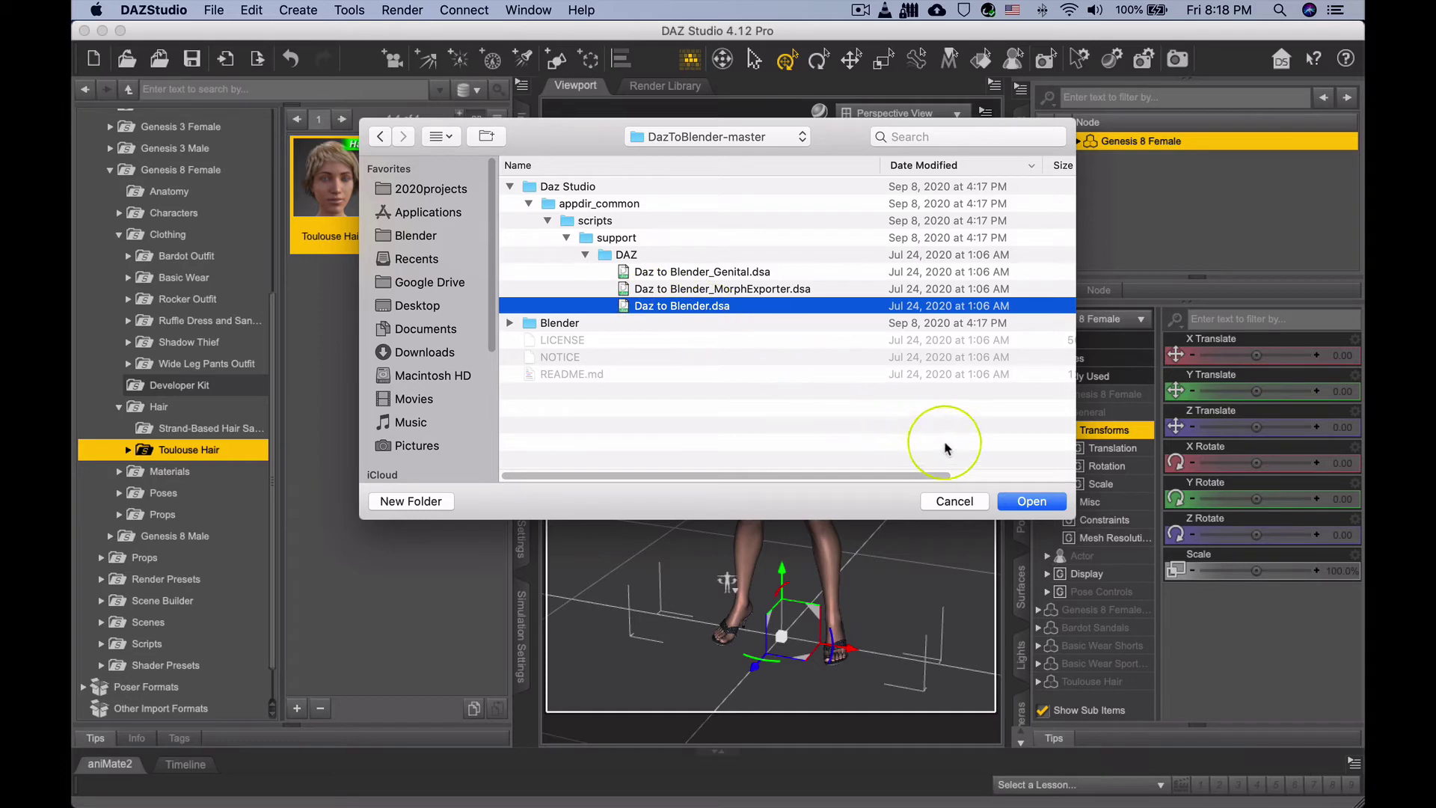
{"action": "left_click", "coordinate": [1022, 501]}
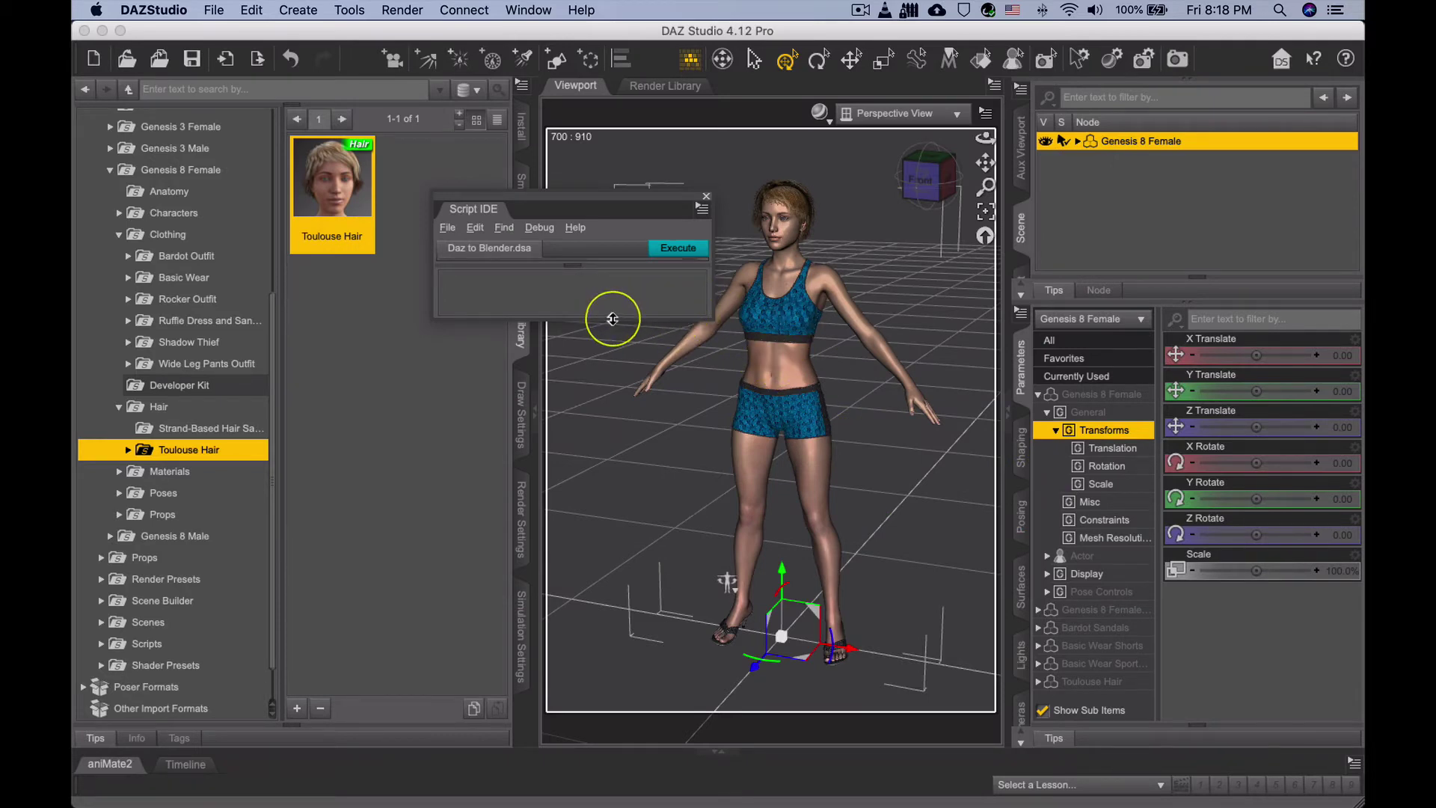
Undock the Script IDE and execute the export with SubDiv 0, accepting the morph names.
{"action": "left_click_drag", "start_coordinate": [612, 319], "coordinate": [628, 675]}
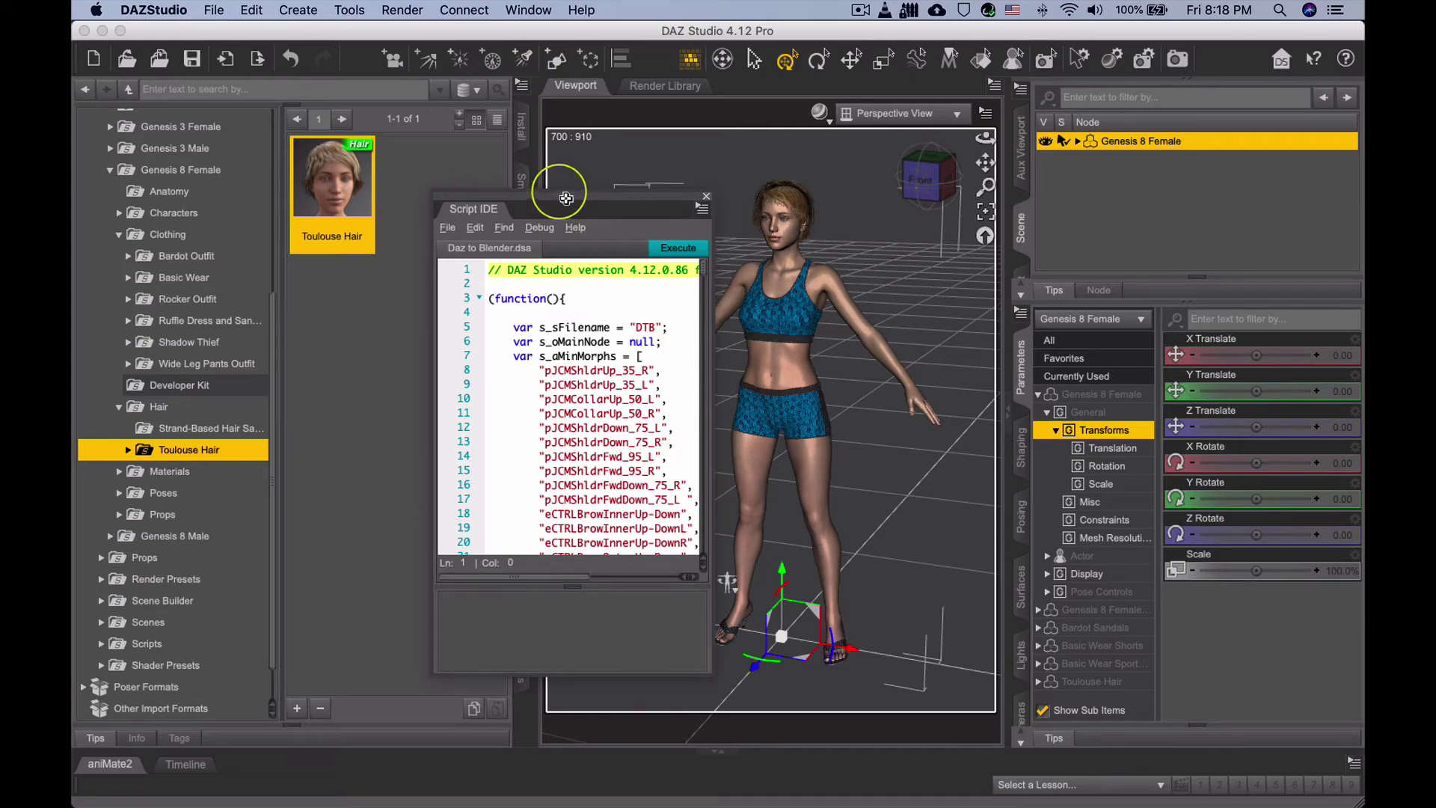
{"action": "left_click_drag", "start_coordinate": [567, 202], "coordinate": [1148, 160]}
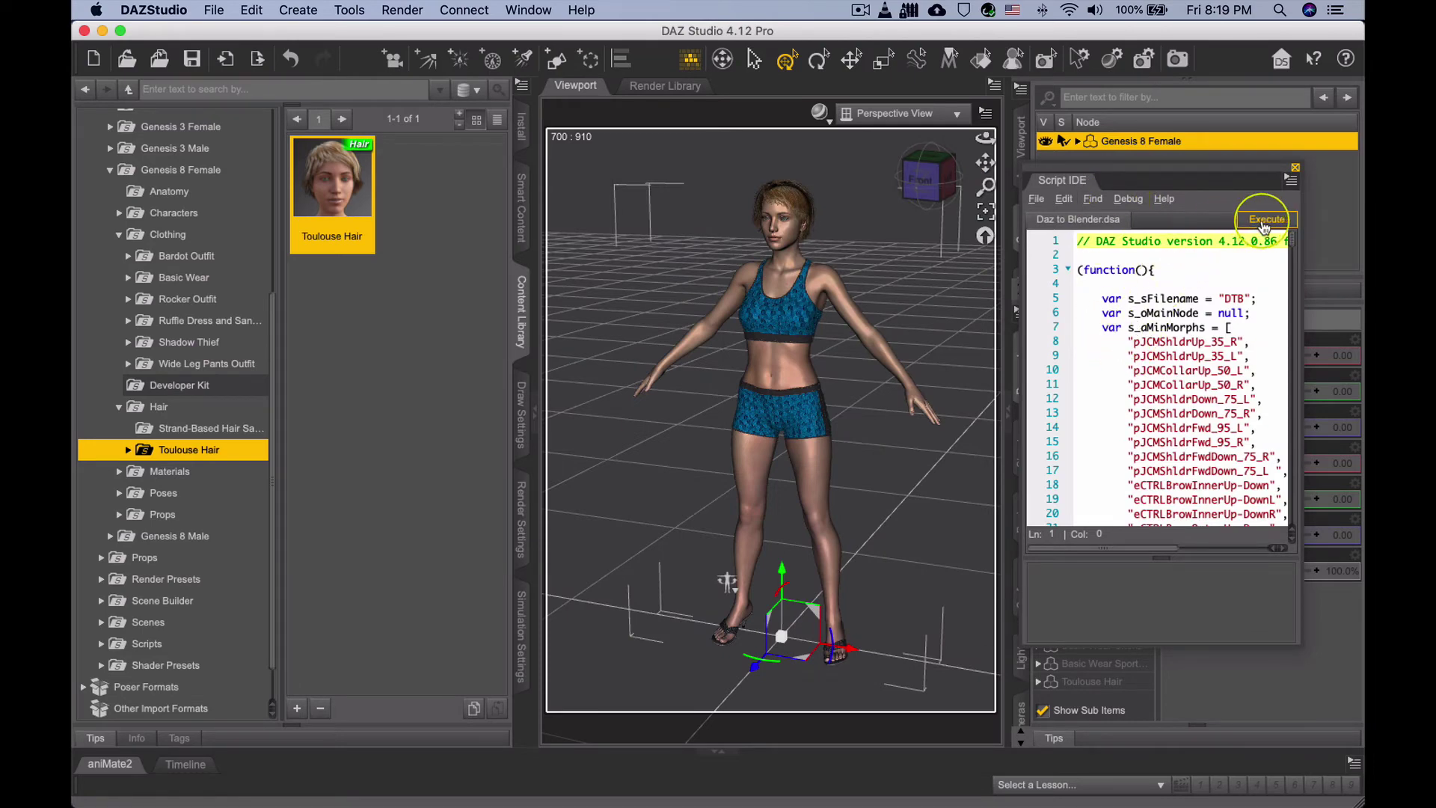
{"action": "left_click", "coordinate": [1265, 221]}
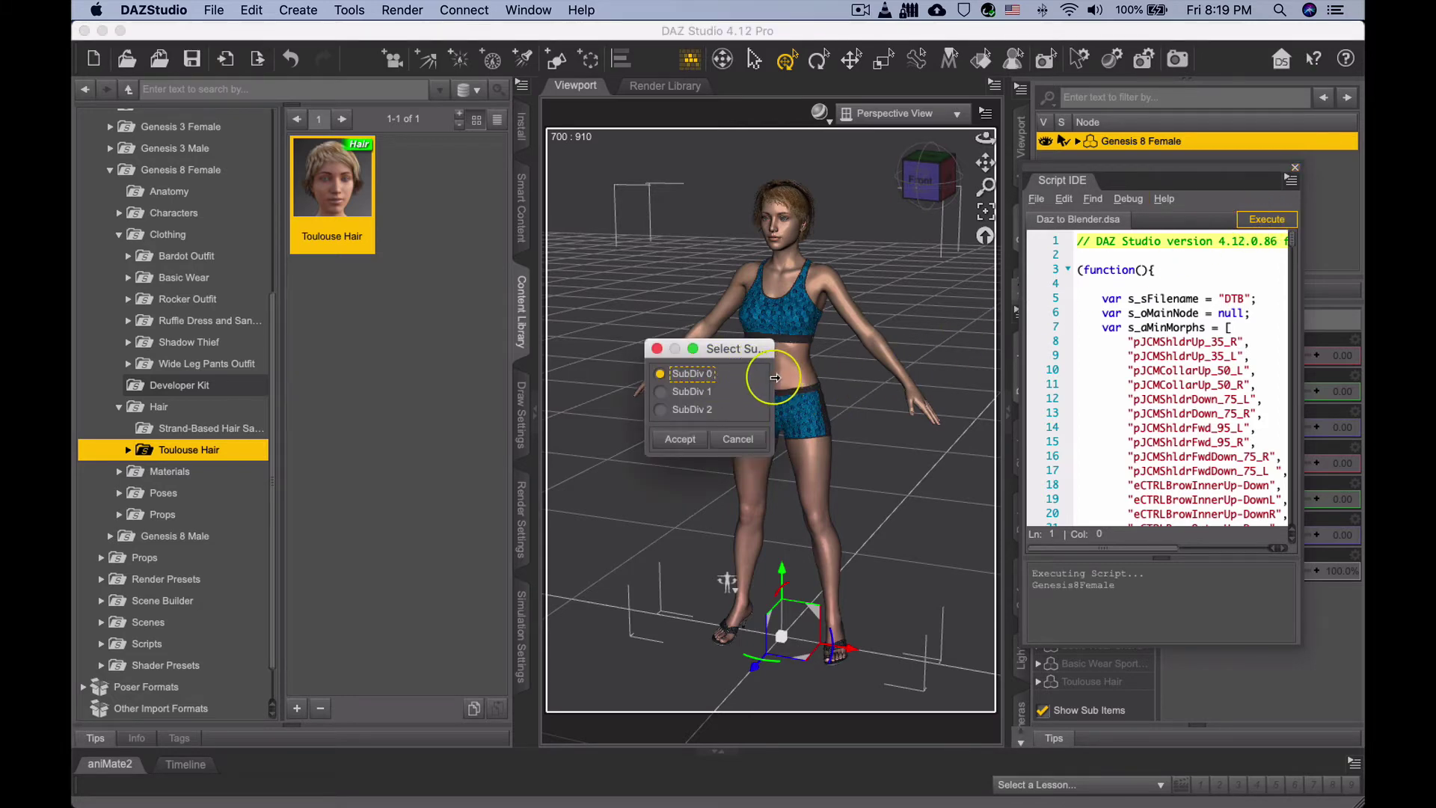
{"action": "left_click_drag", "start_coordinate": [773, 374], "coordinate": [892, 368]}
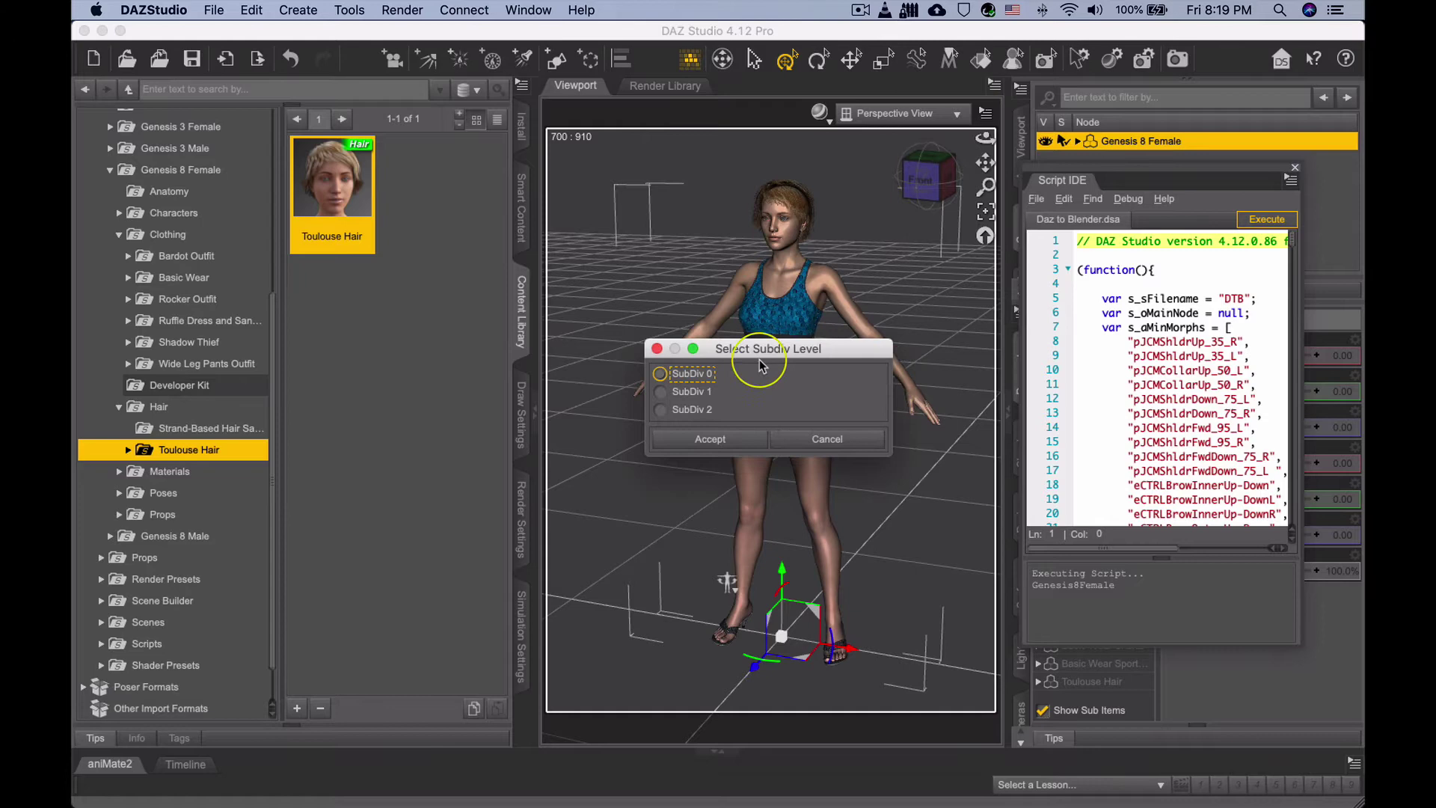
{"action": "left_click", "coordinate": [665, 373]}
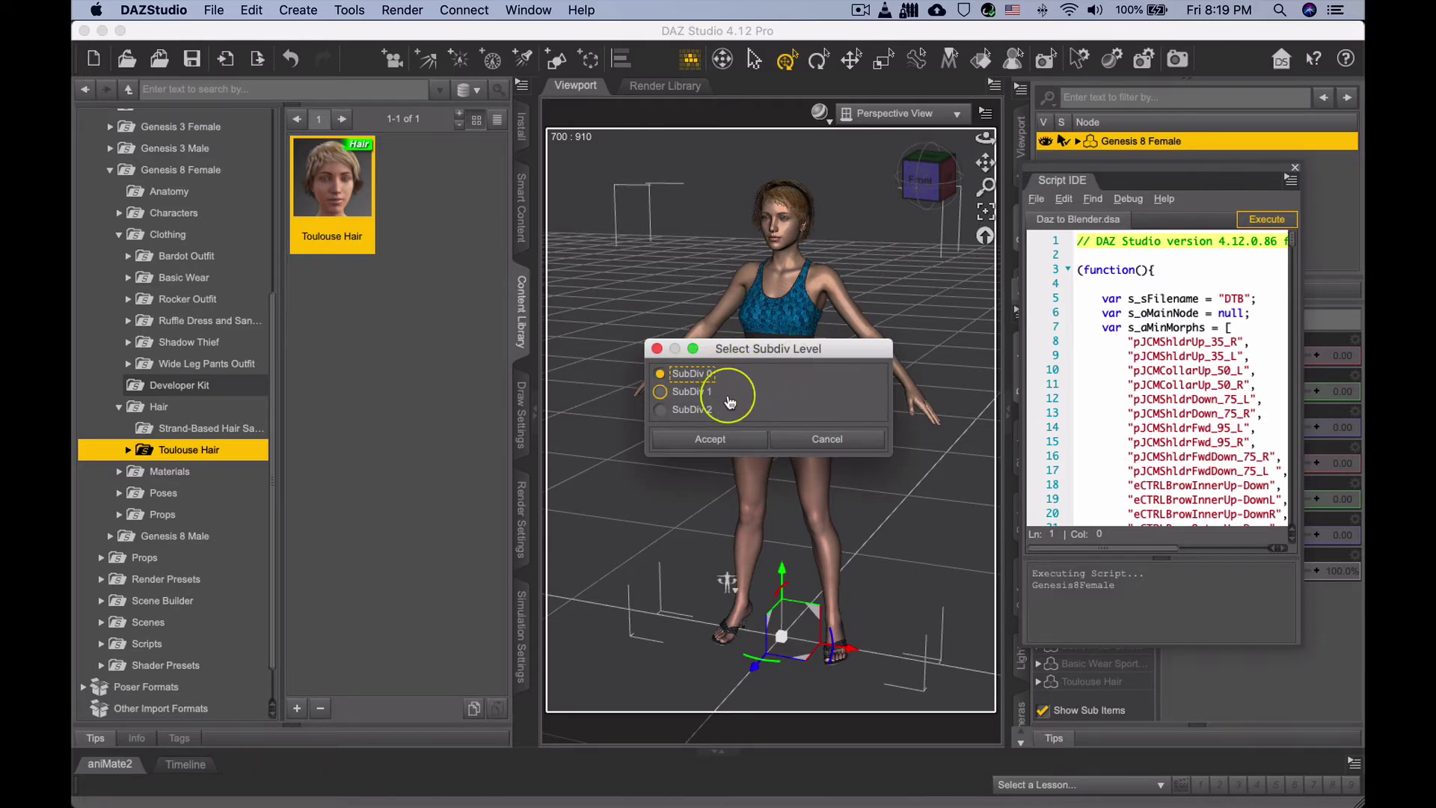
{"action": "left_click", "coordinate": [712, 440]}
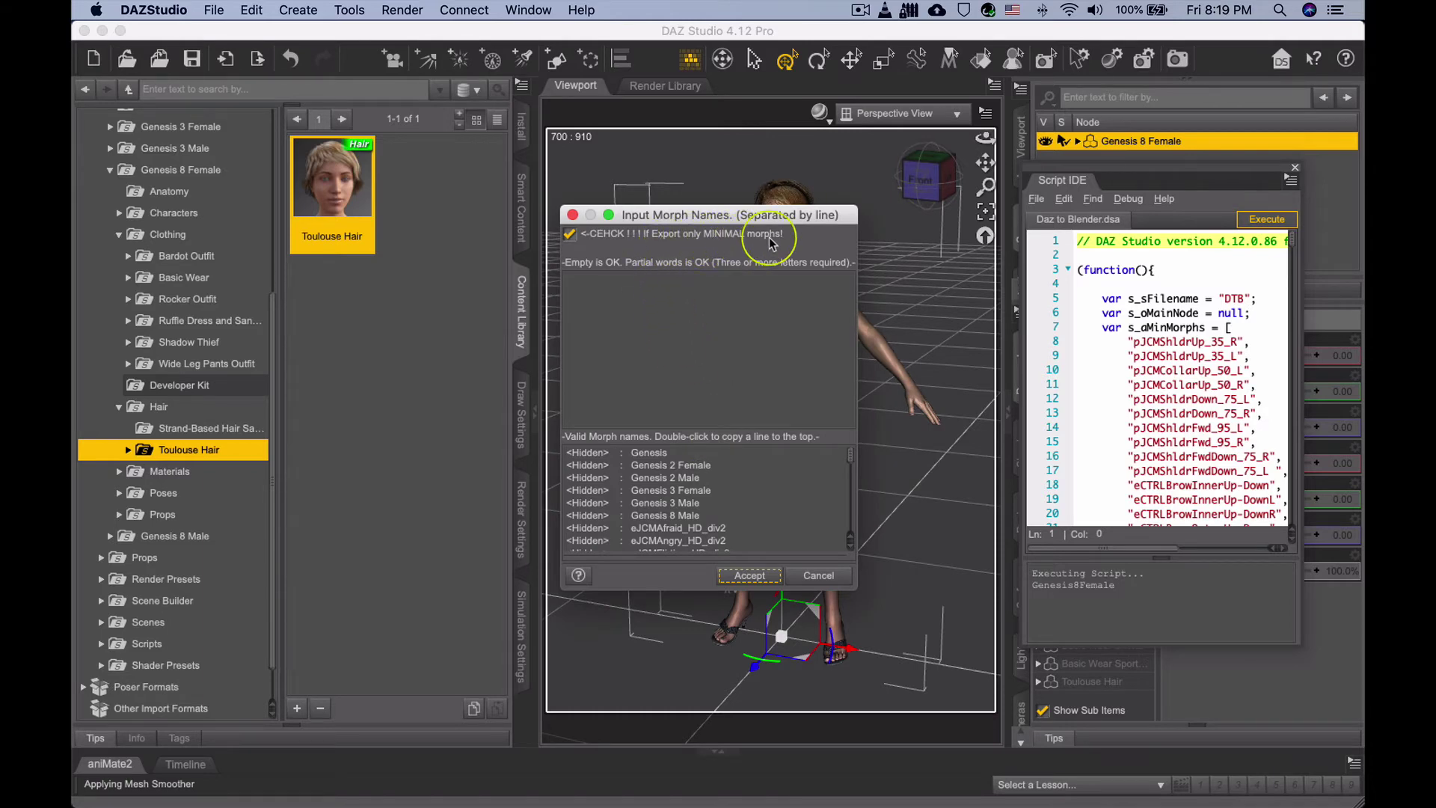
{"action": "left_click", "coordinate": [751, 576]}
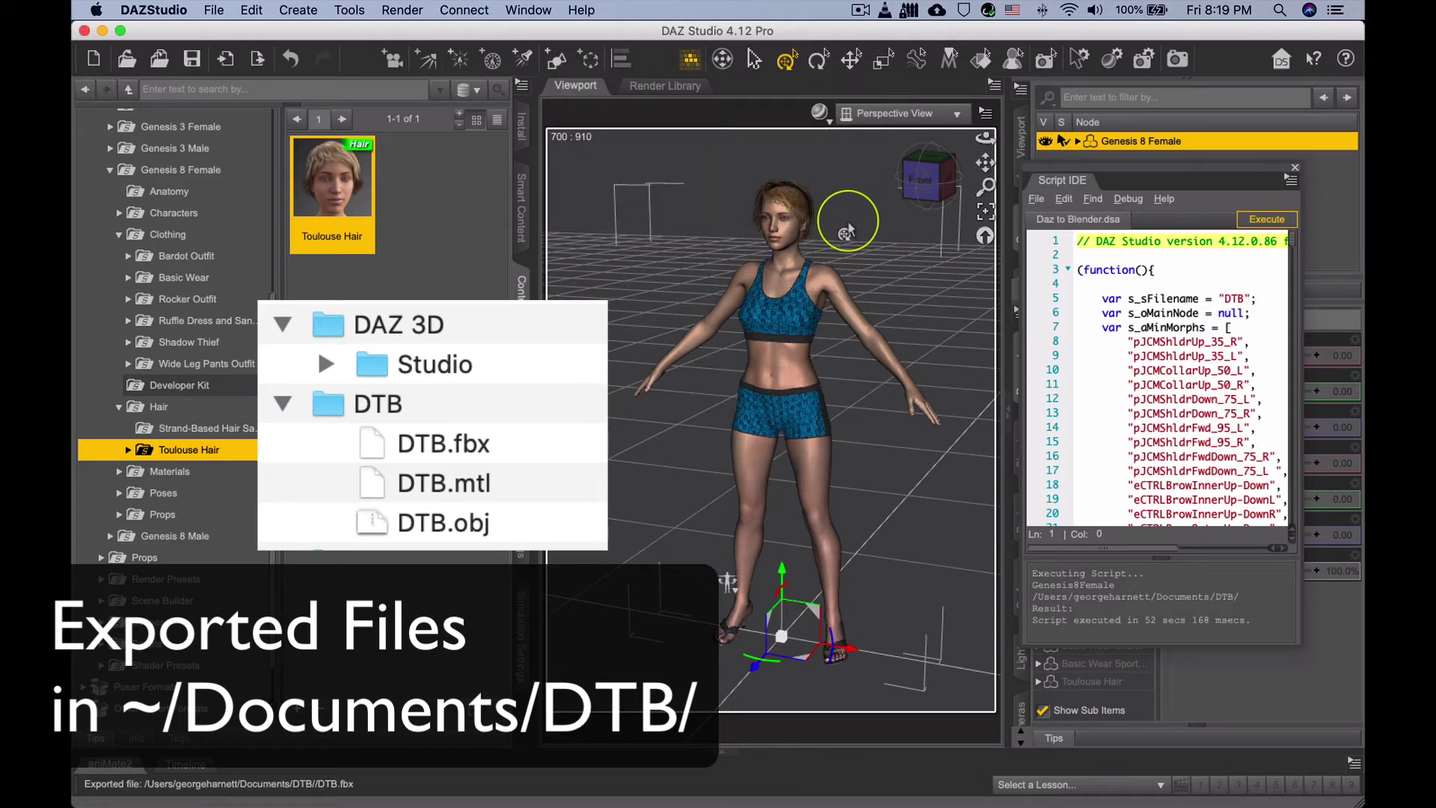
Close the Script IDE and quit Daz Studio without saving the scene.
{"action": "left_click", "coordinate": [1289, 163]}
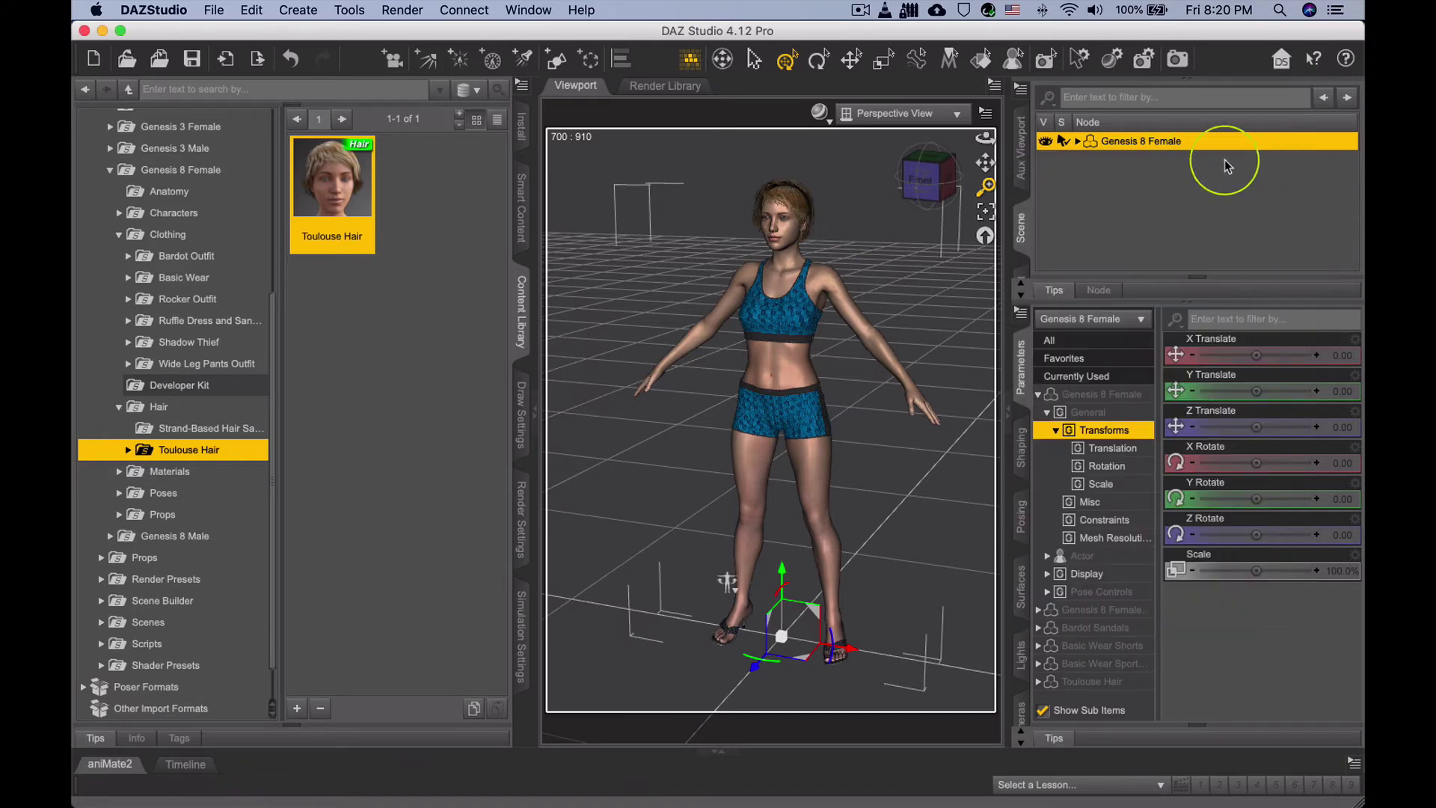
{"action": "left_click", "coordinate": [163, 9]}
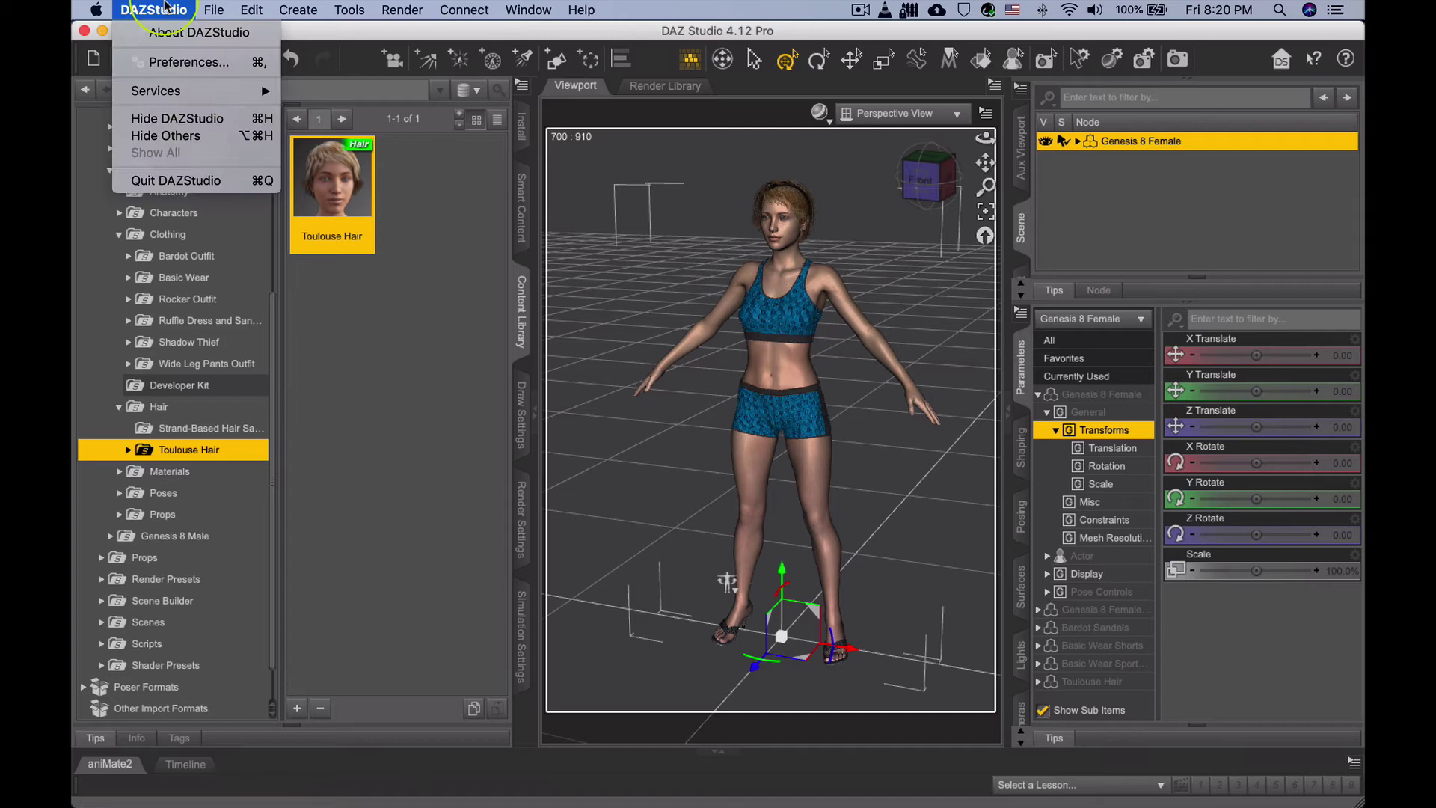
{"action": "left_click", "coordinate": [210, 182]}
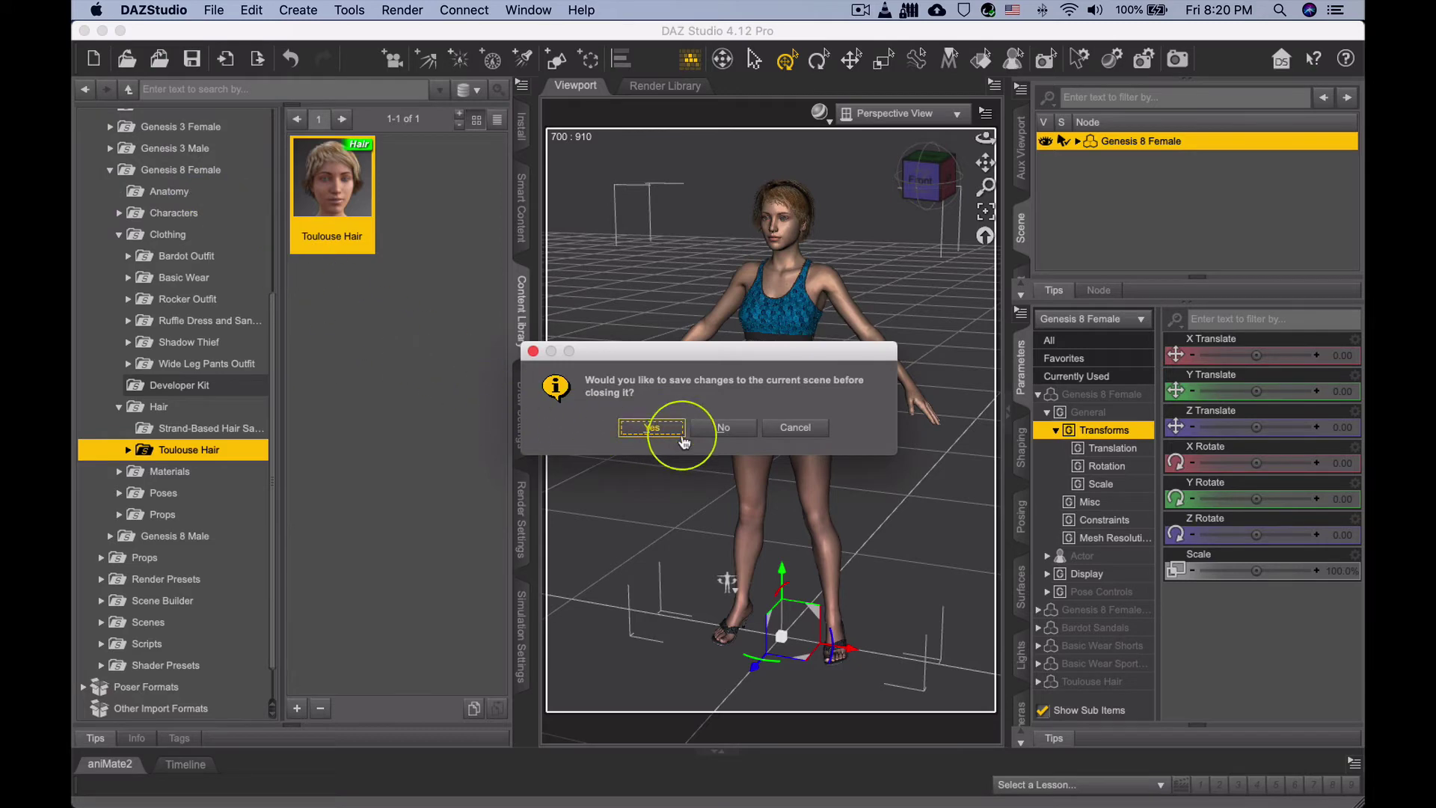
{"action": "left_click", "coordinate": [711, 434]}
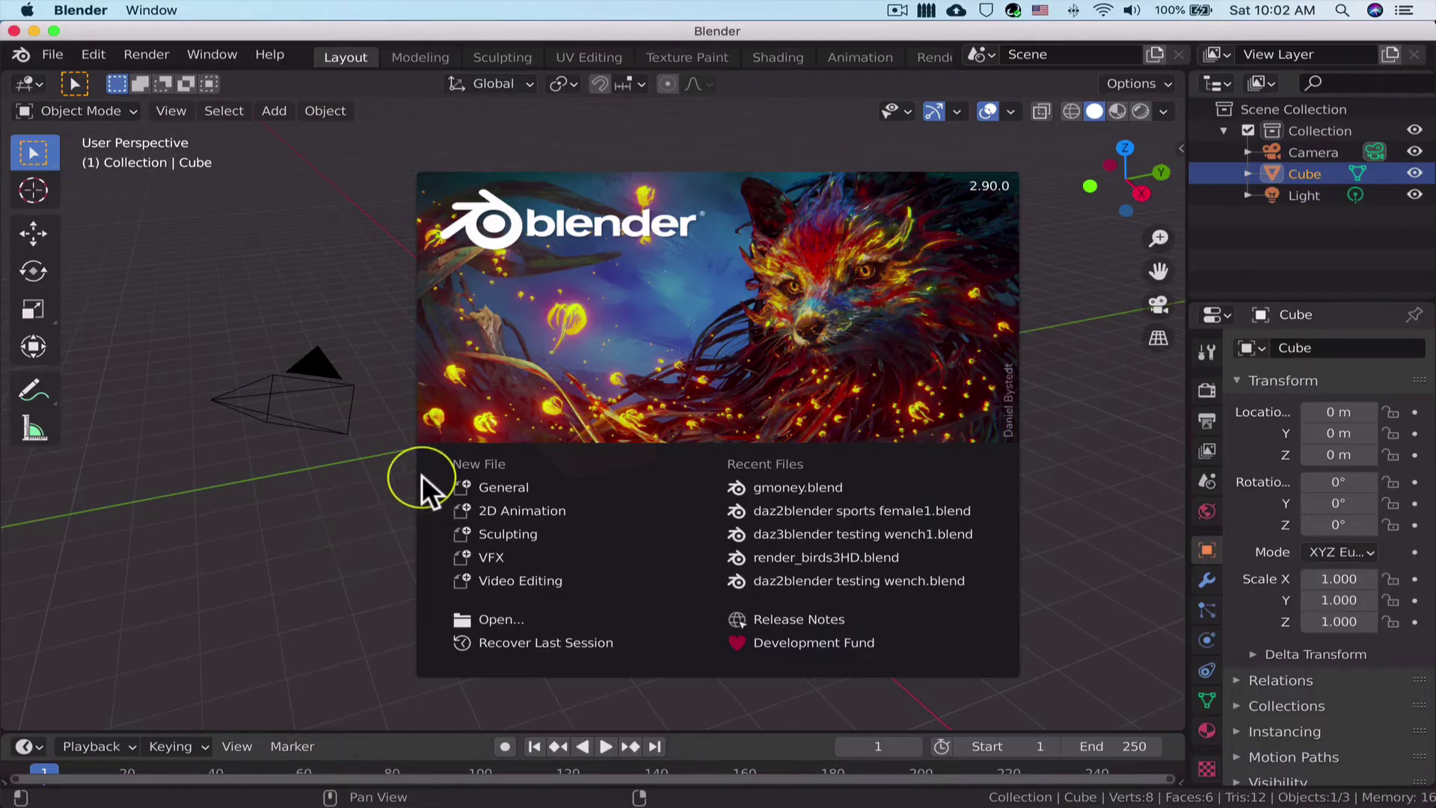
Dismiss Blender's splash screen, delete the default cube and show the viewport sidebar.
{"action": "left_click", "coordinate": [958, 199]}
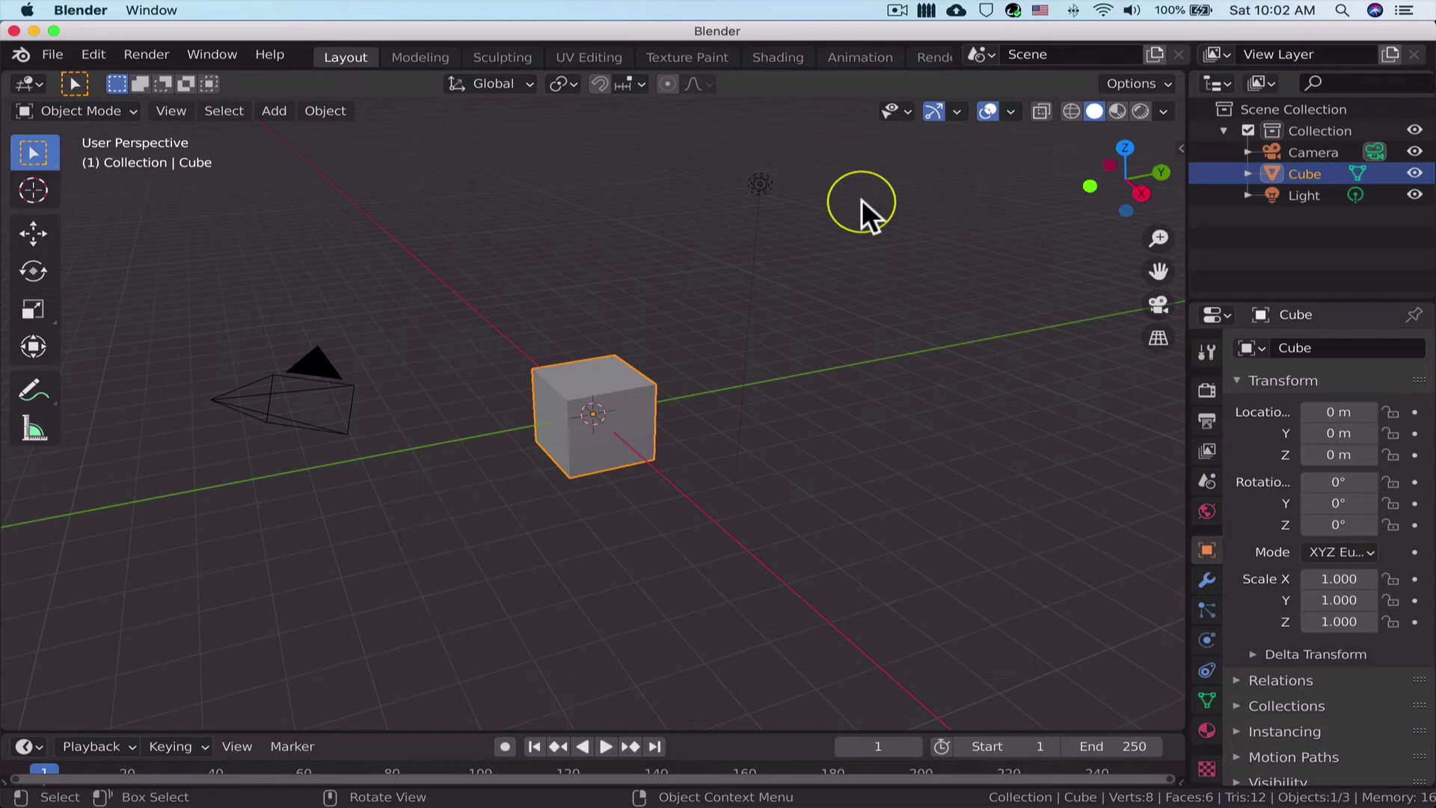
{"action": "key", "text": "x"}
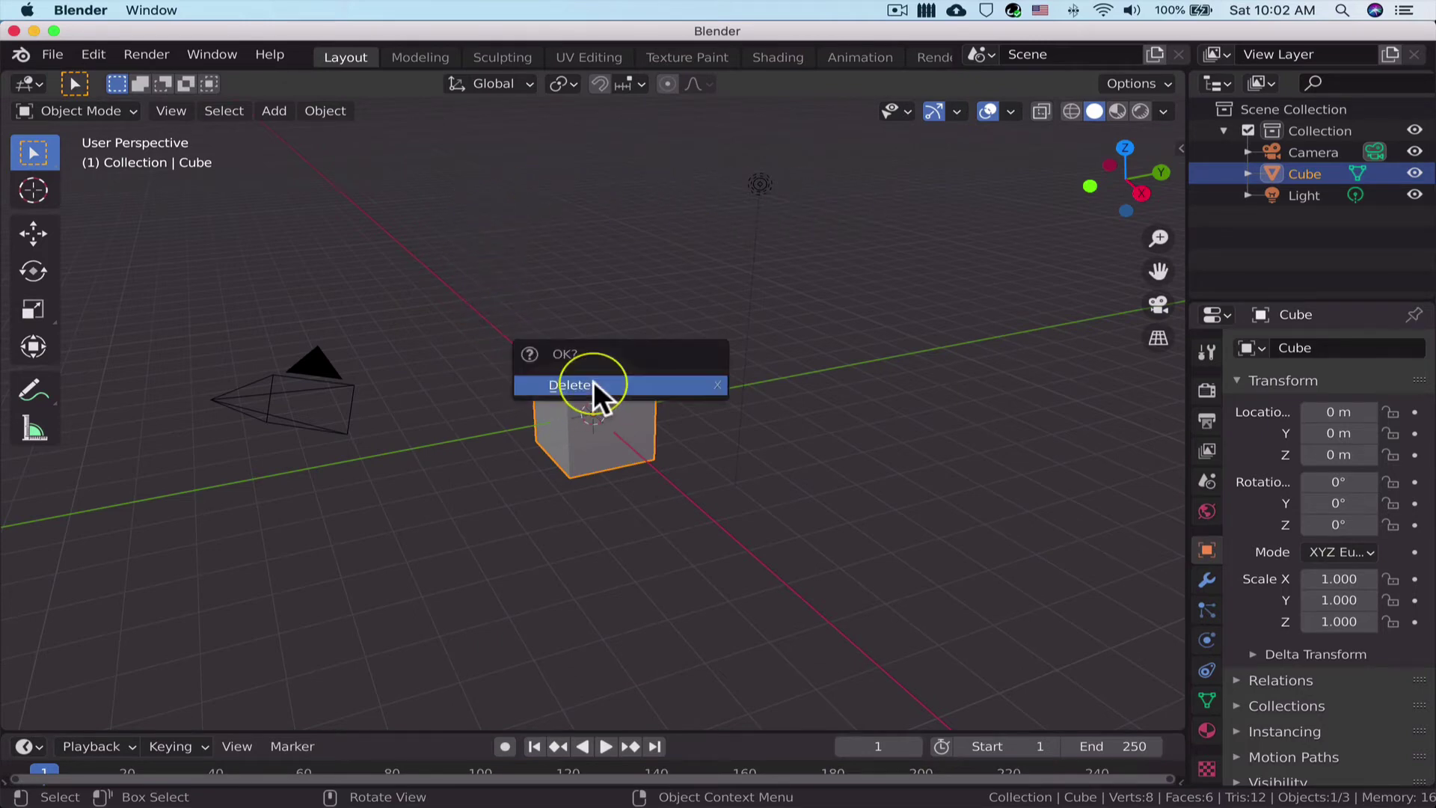
{"action": "left_click", "coordinate": [594, 380]}
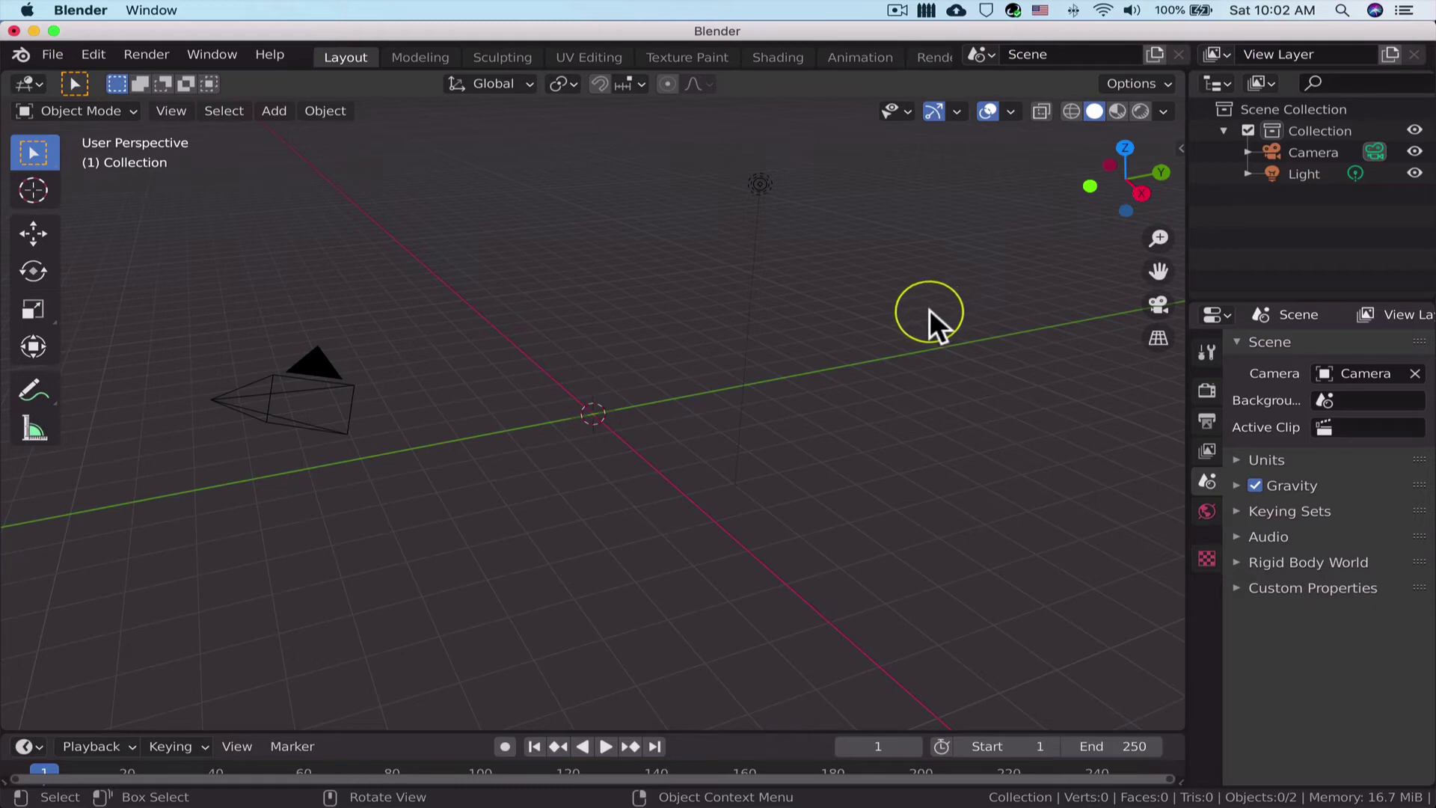
{"action": "key", "text": "n"}
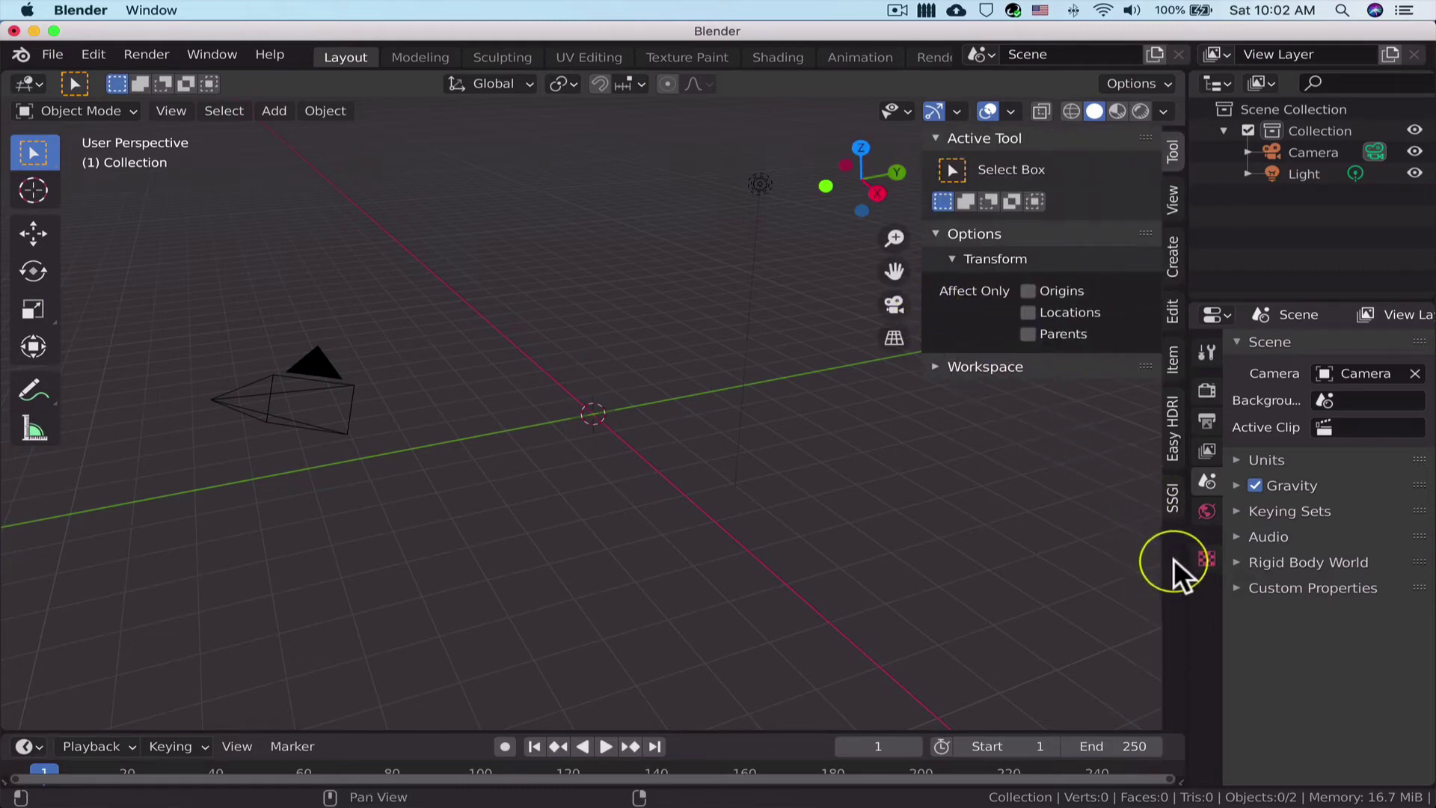
Open Preferences on the Add-ons page and filter the add-on list with 'de'.
{"action": "left_click", "coordinate": [95, 55]}
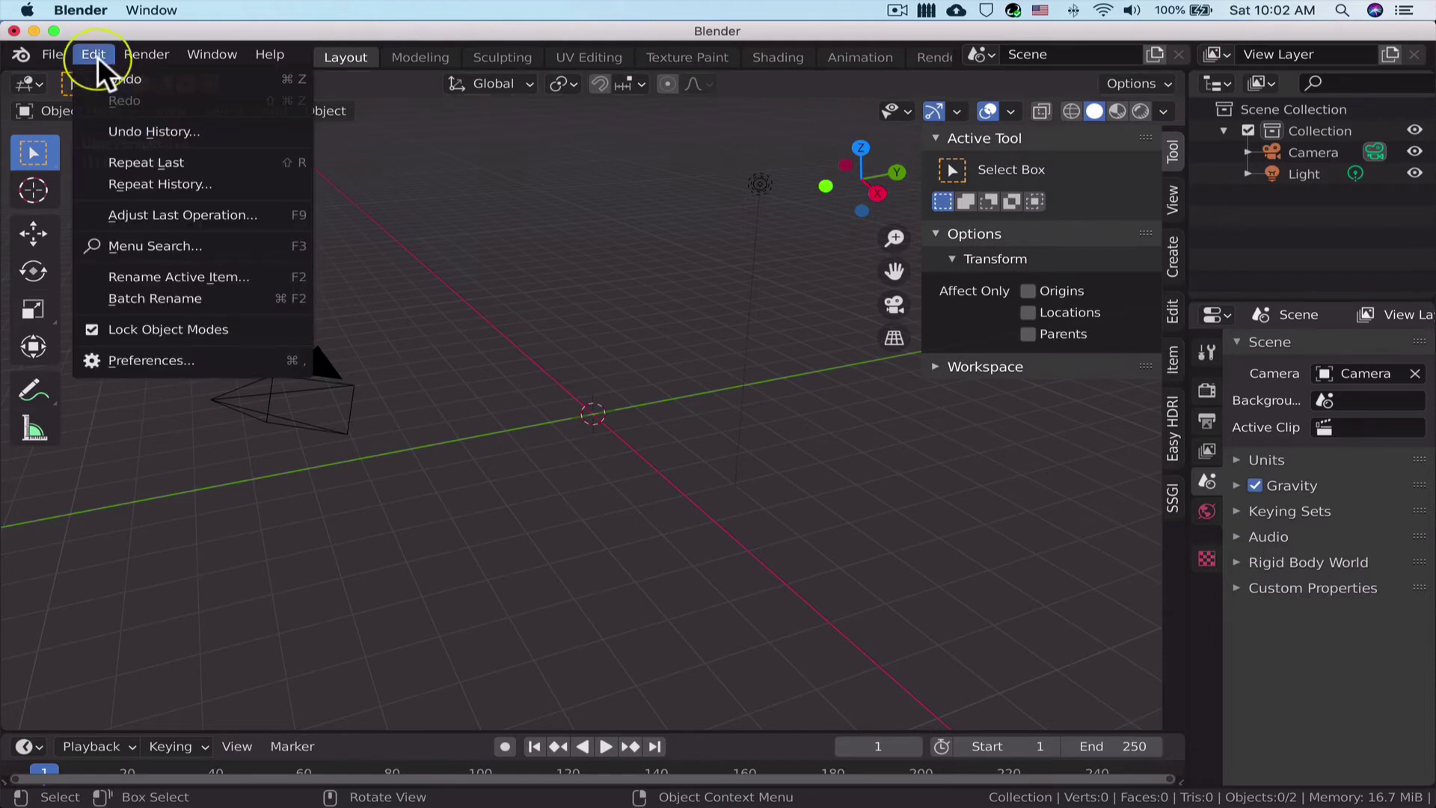
{"action": "left_click", "coordinate": [178, 353]}
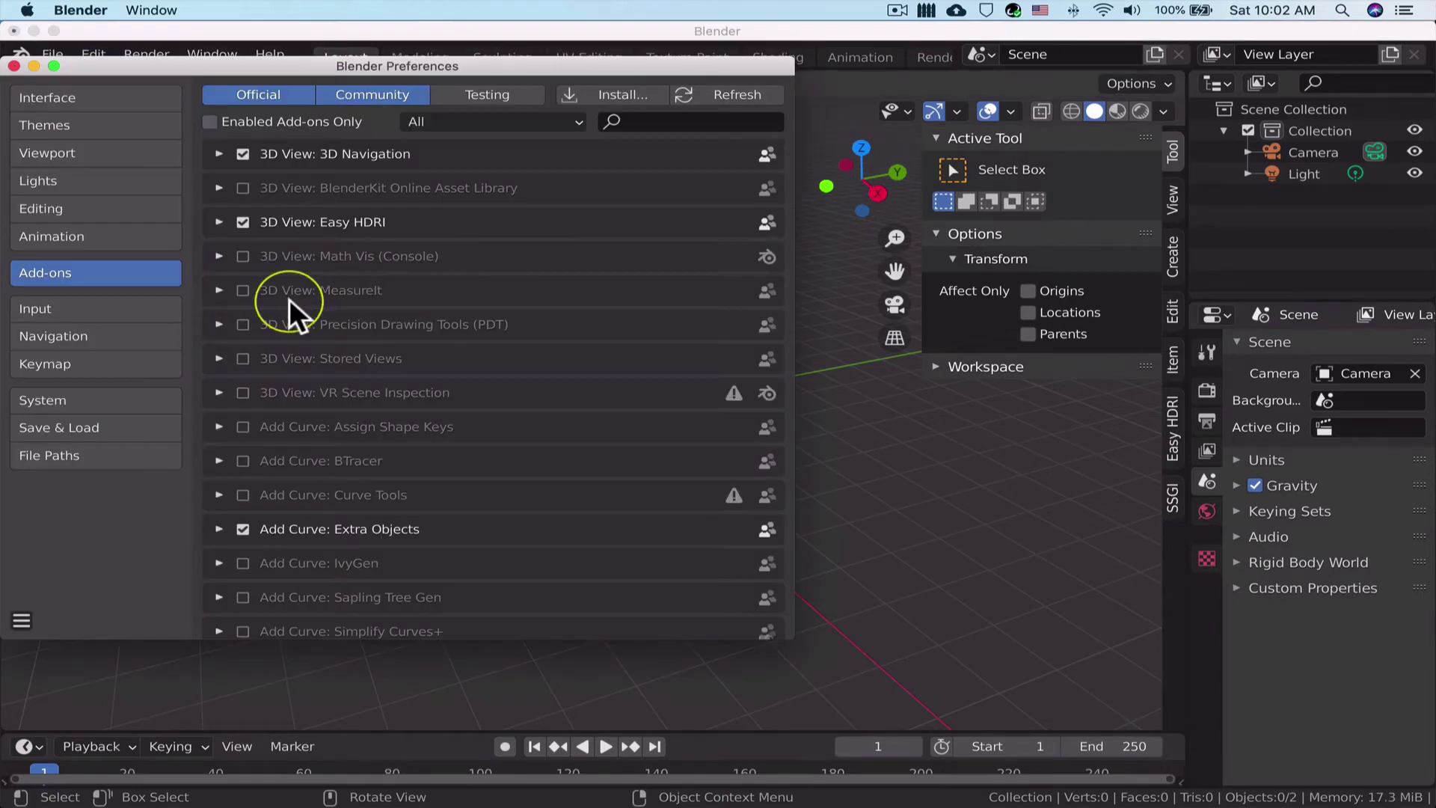
{"action": "left_click", "coordinate": [636, 121]}
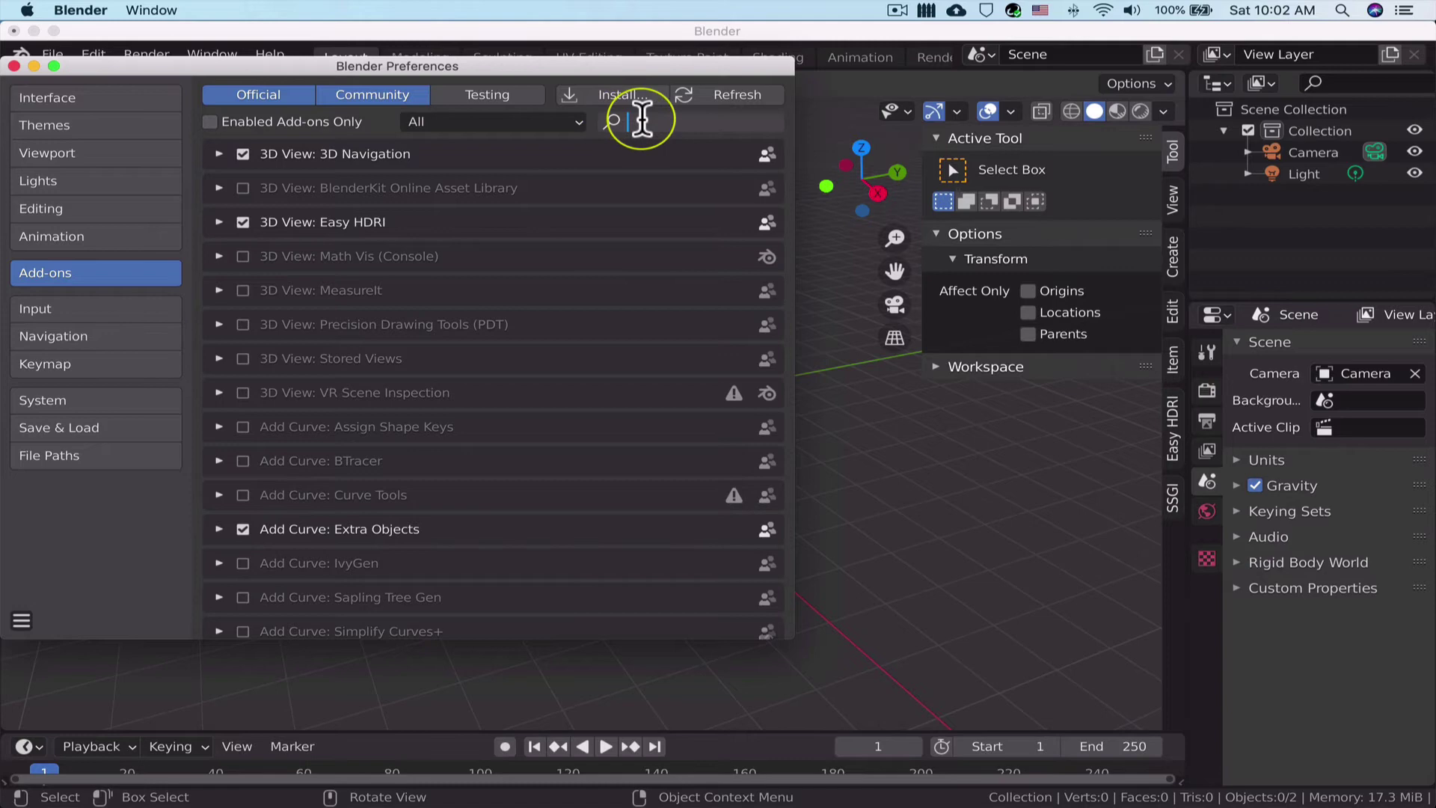
{"action": "type", "text": "de"}
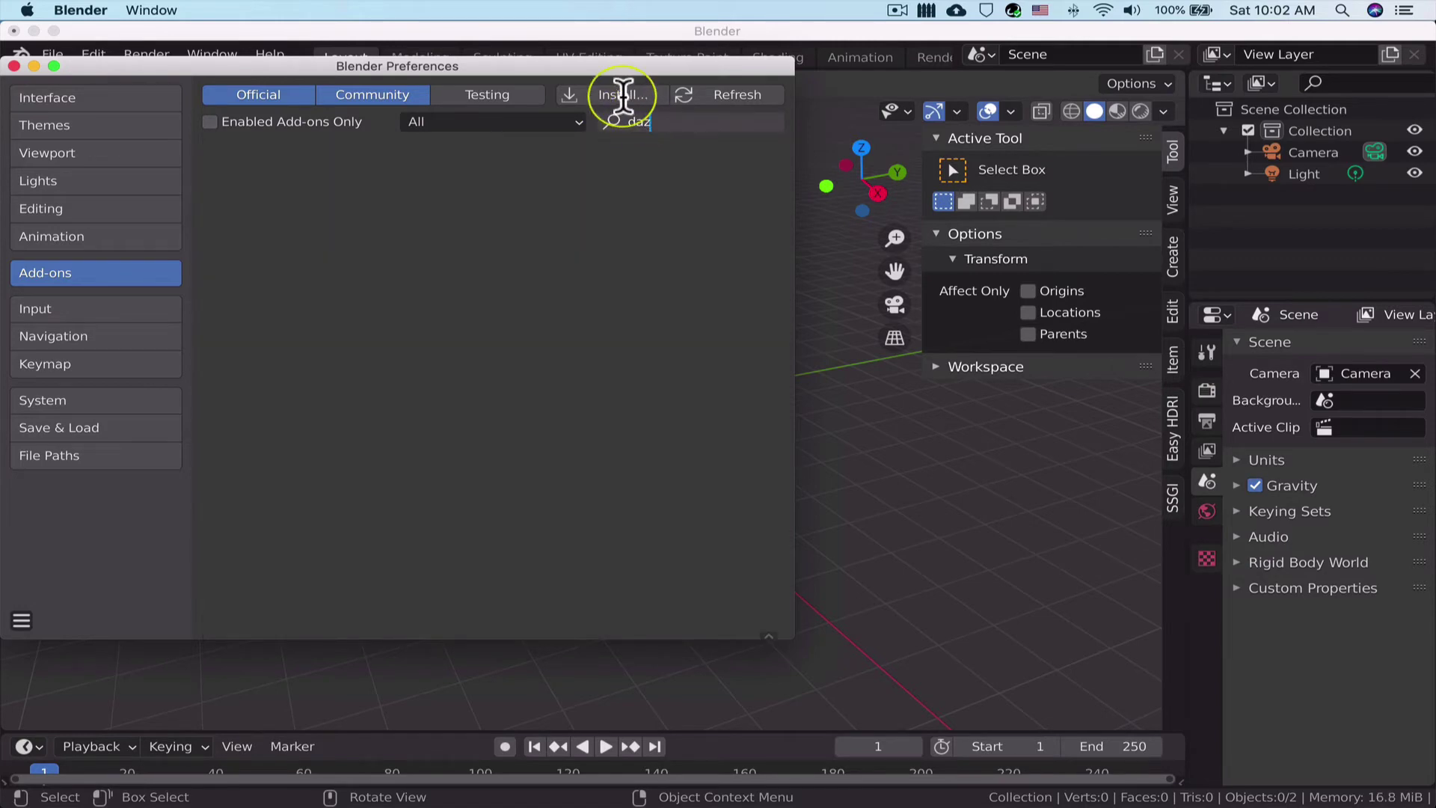
{"action": "key", "text": "Return"}
Install DTB_v280-283.zip from the DazToBlender-master download and enable the DazToBlender add-on.
{"action": "left_click", "coordinate": [622, 94]}
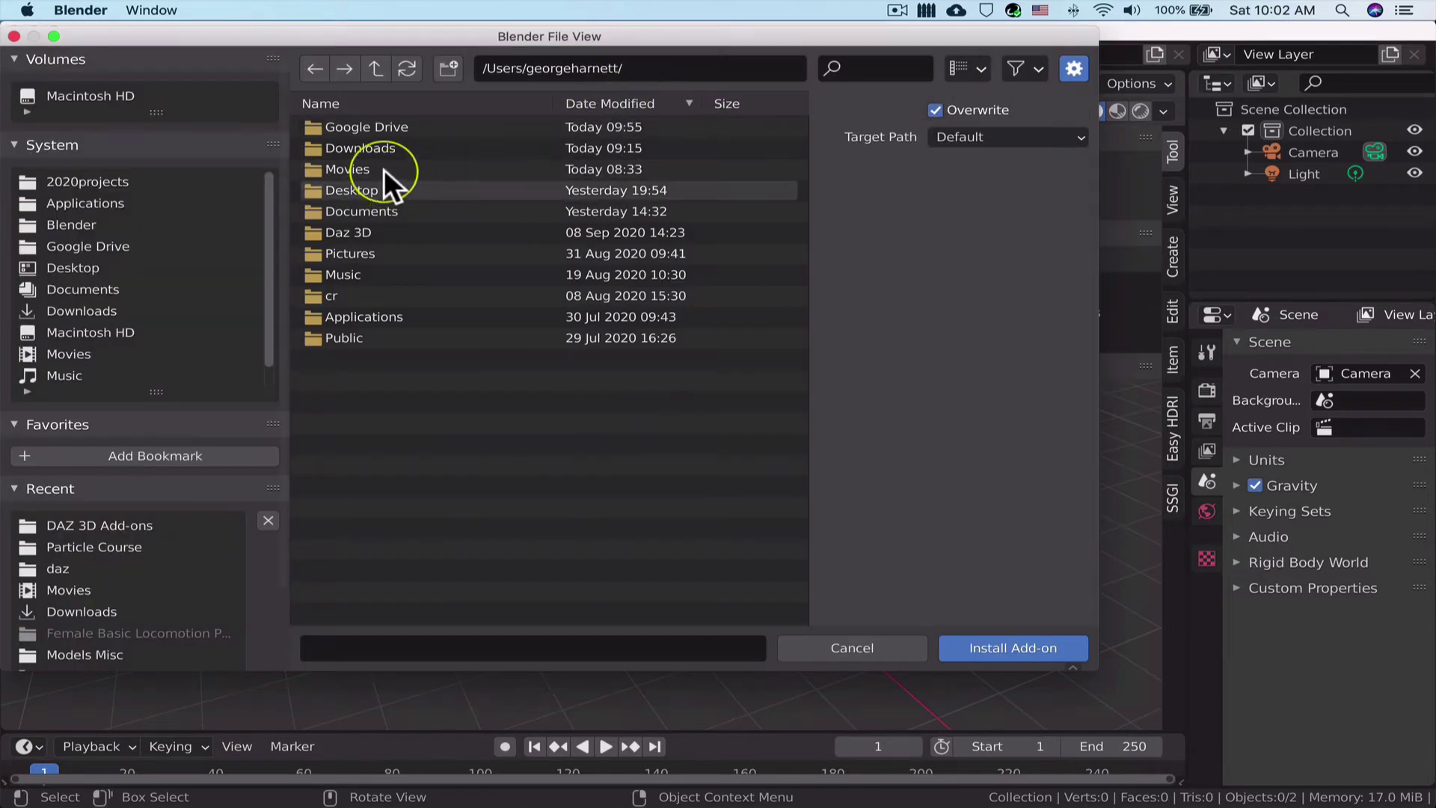
{"action": "left_click", "coordinate": [377, 147]}
{"action": "double_click", "coordinate": [377, 150]}
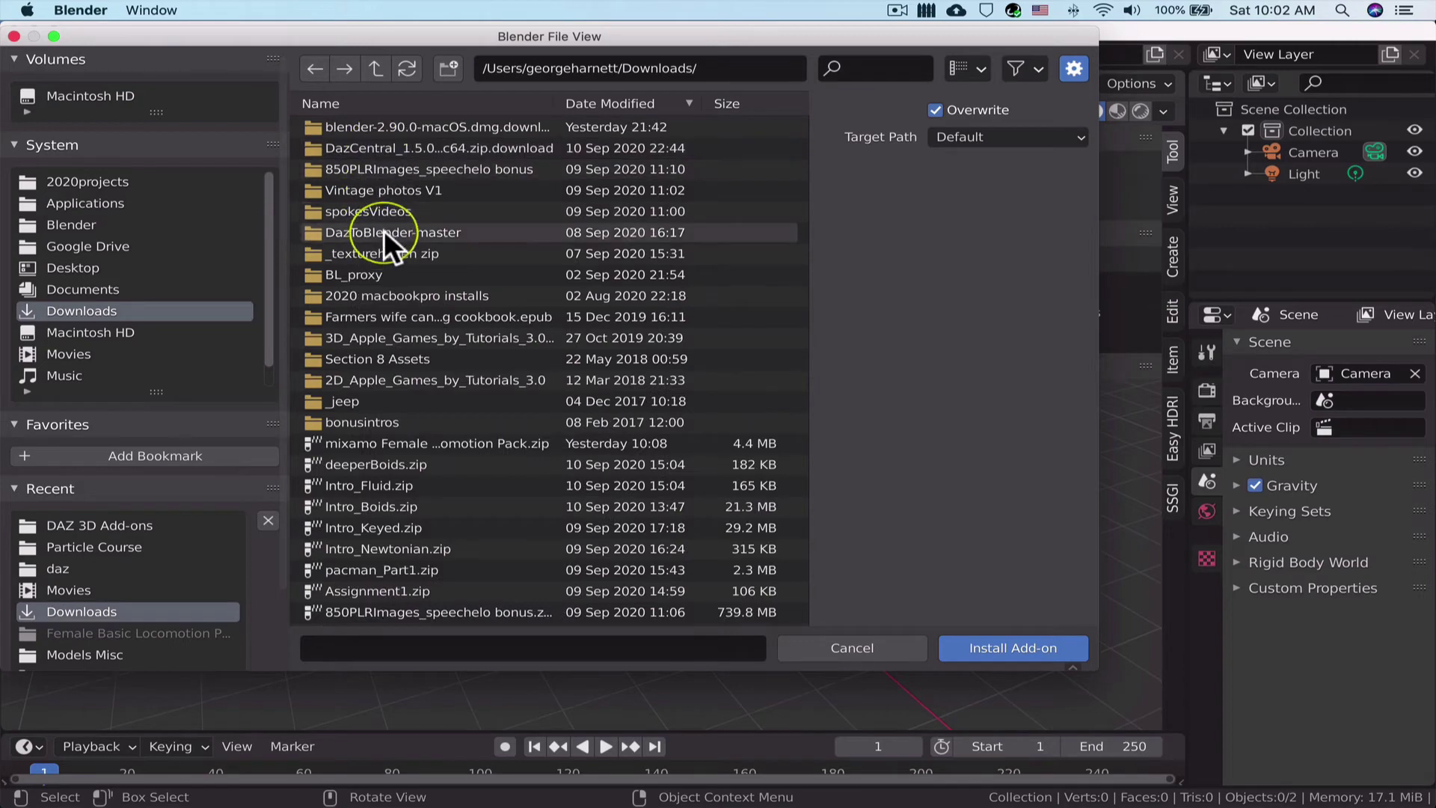
{"action": "double_click", "coordinate": [384, 230]}
{"action": "double_click", "coordinate": [380, 149]}
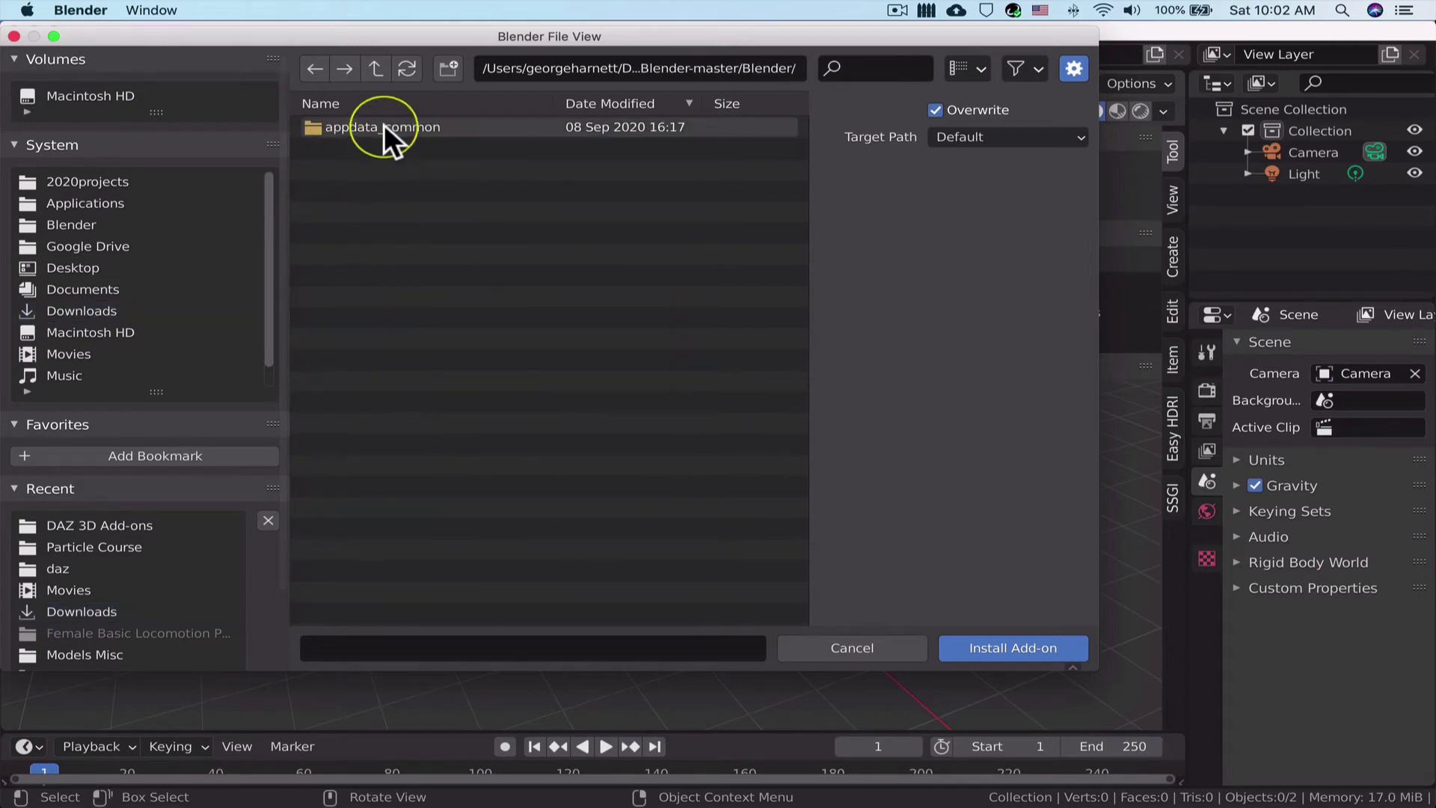
{"action": "double_click", "coordinate": [384, 123]}
{"action": "double_click", "coordinate": [384, 125]}
{"action": "double_click", "coordinate": [383, 126]}
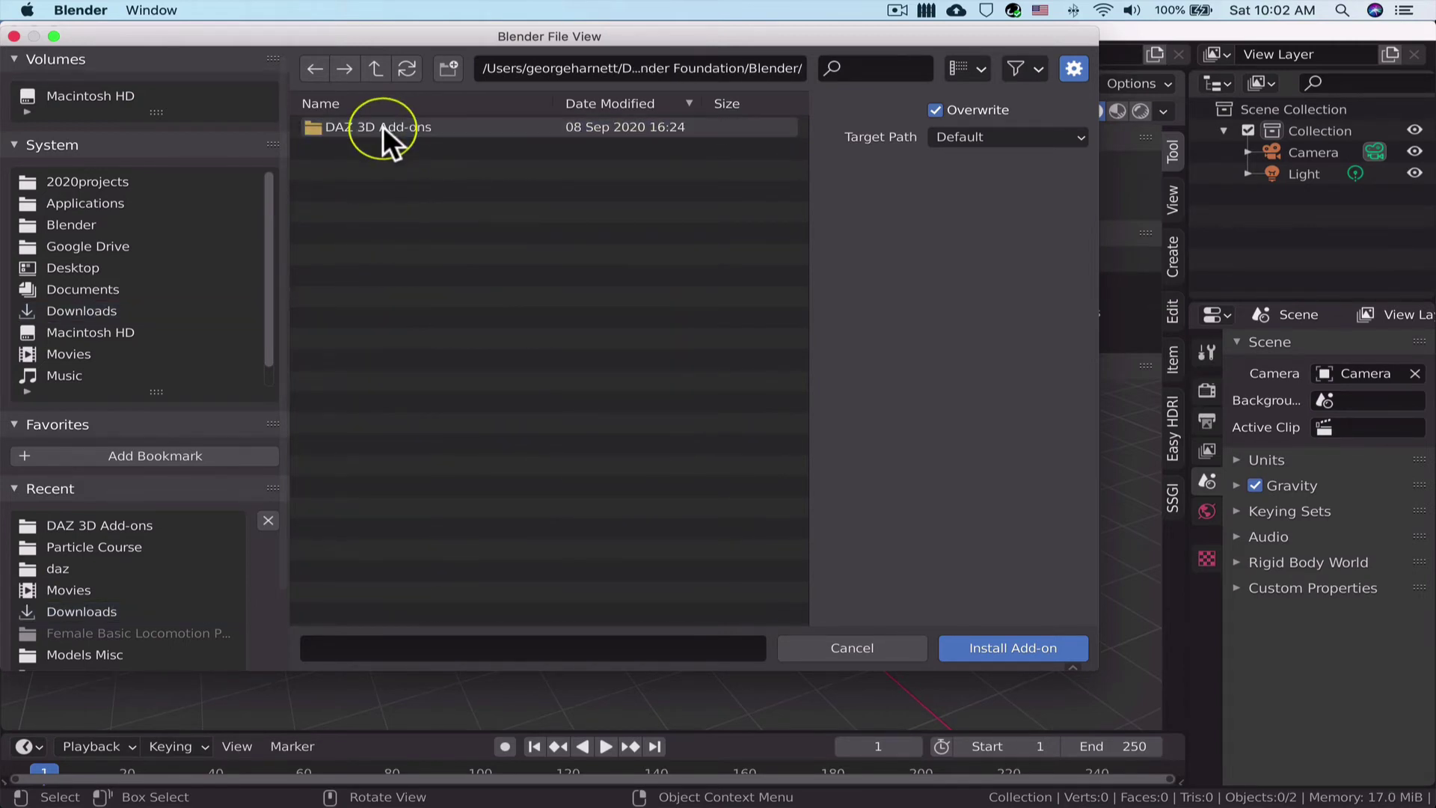
{"action": "double_click", "coordinate": [383, 126]}
{"action": "left_click", "coordinate": [384, 143]}
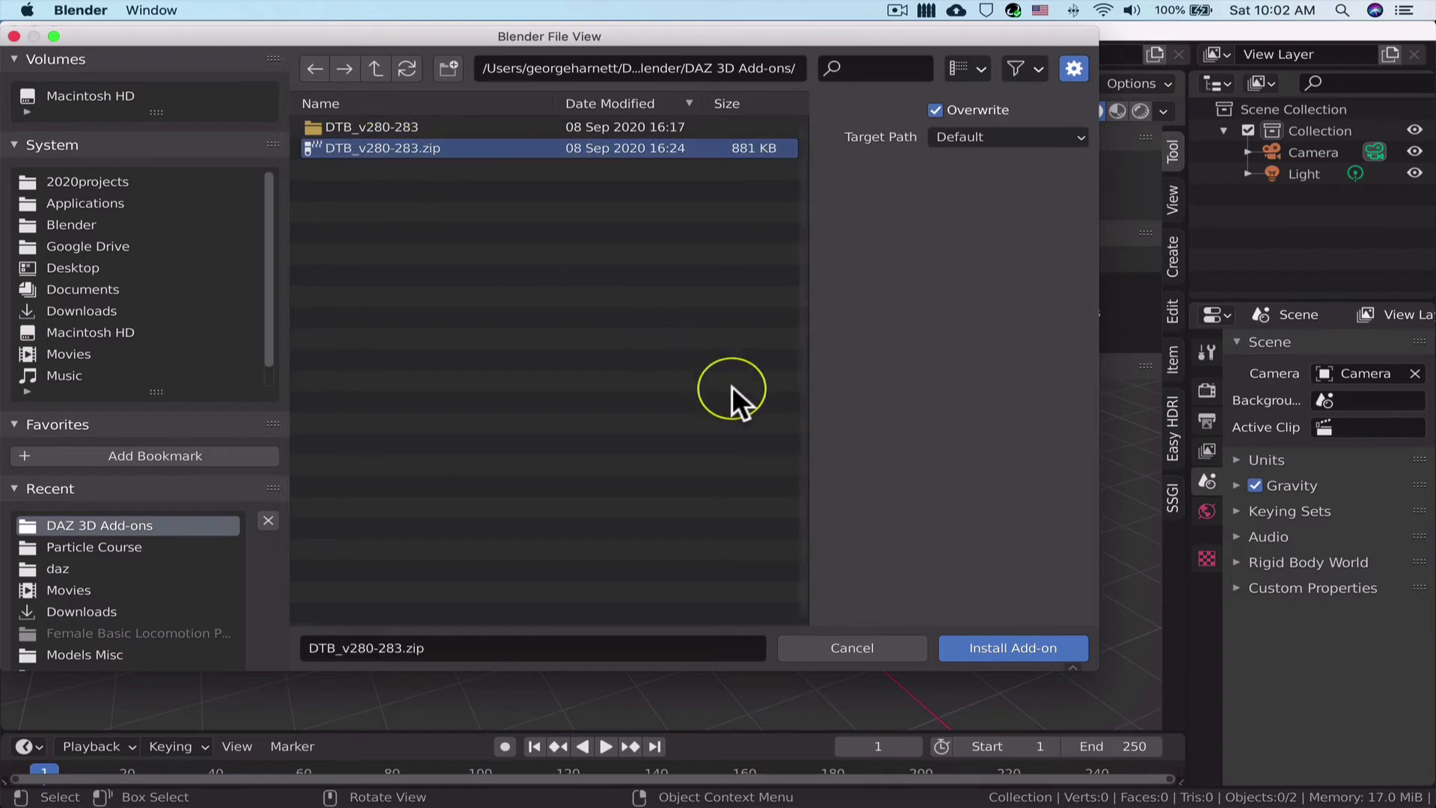
{"action": "left_click", "coordinate": [1042, 646]}
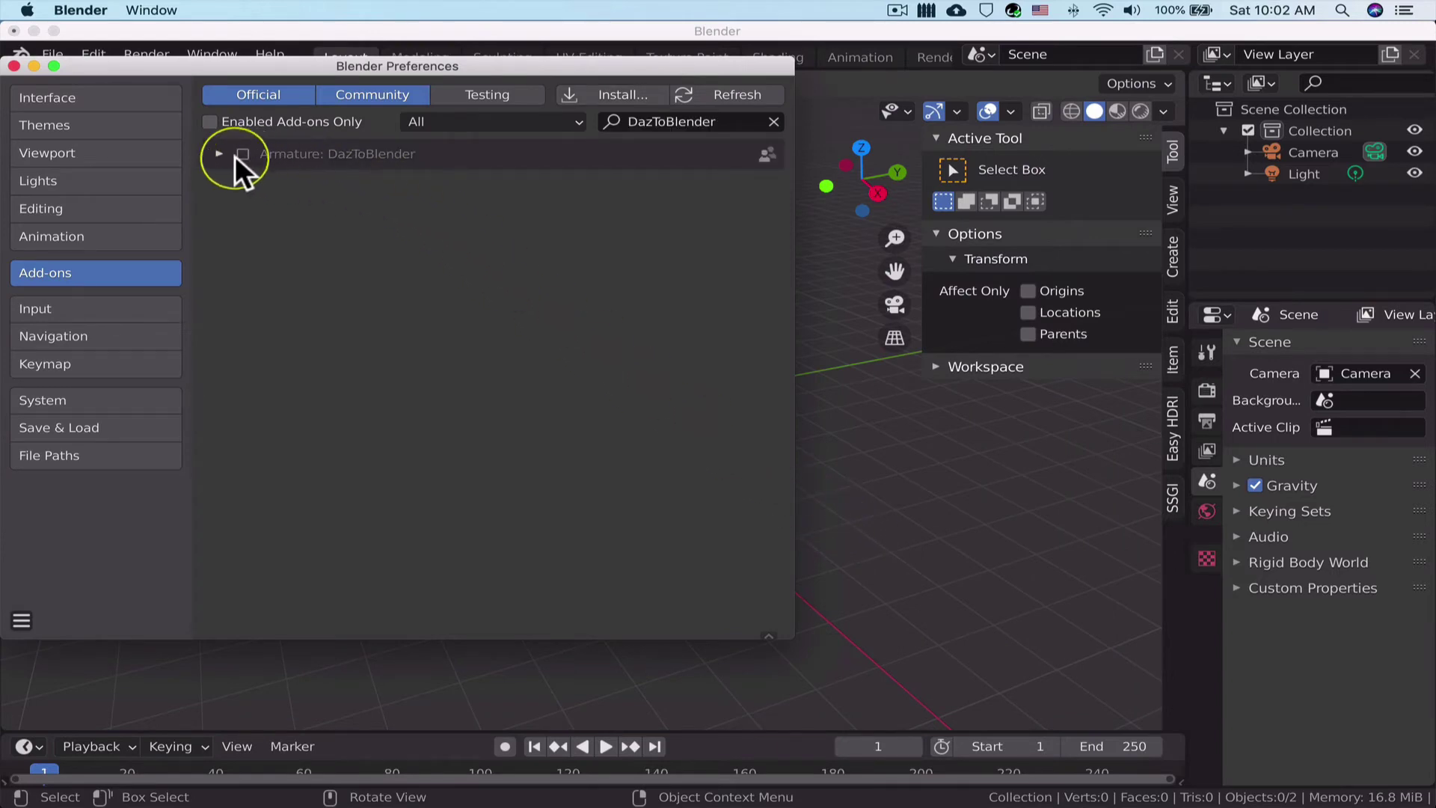
{"action": "left_click", "coordinate": [218, 153]}
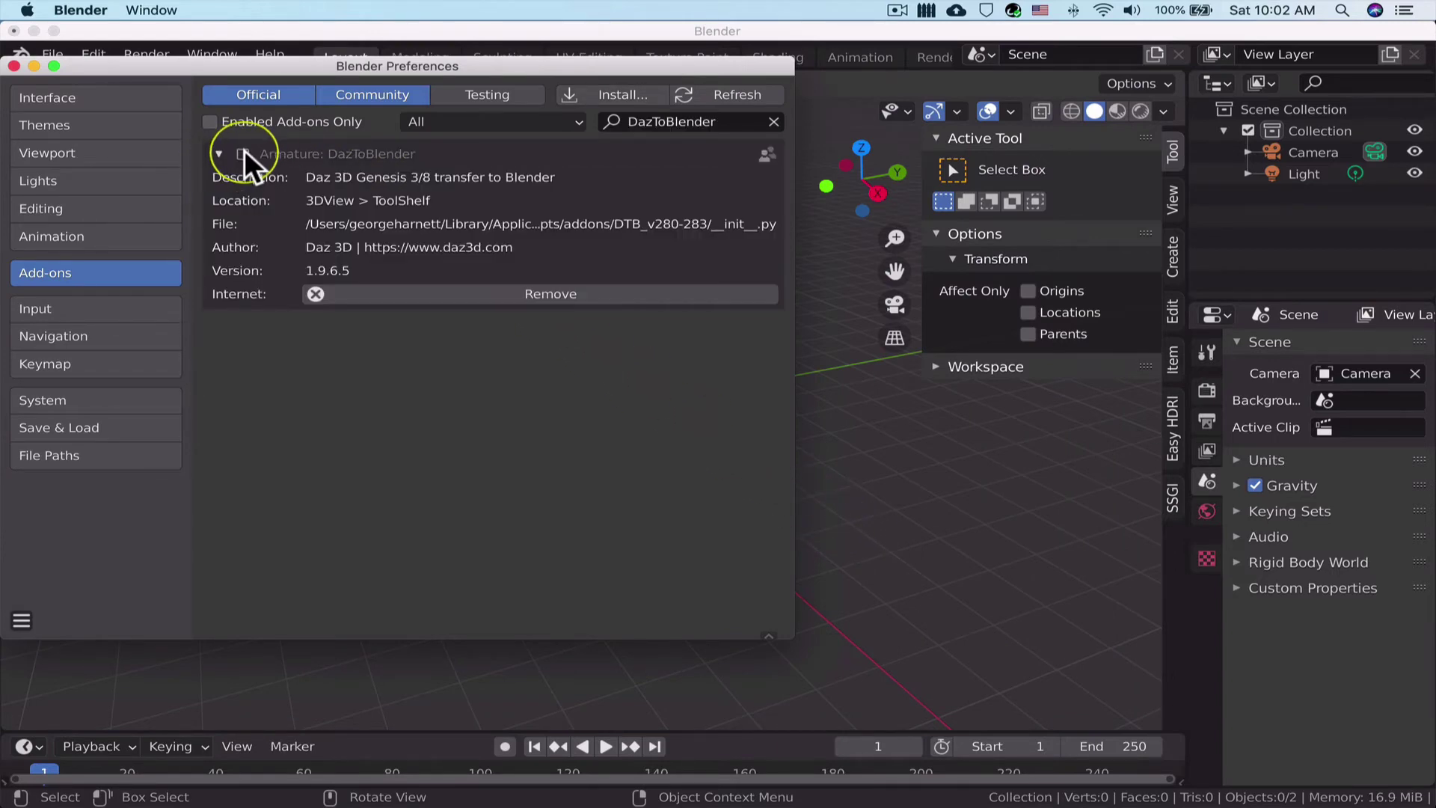
{"action": "left_click", "coordinate": [244, 153]}
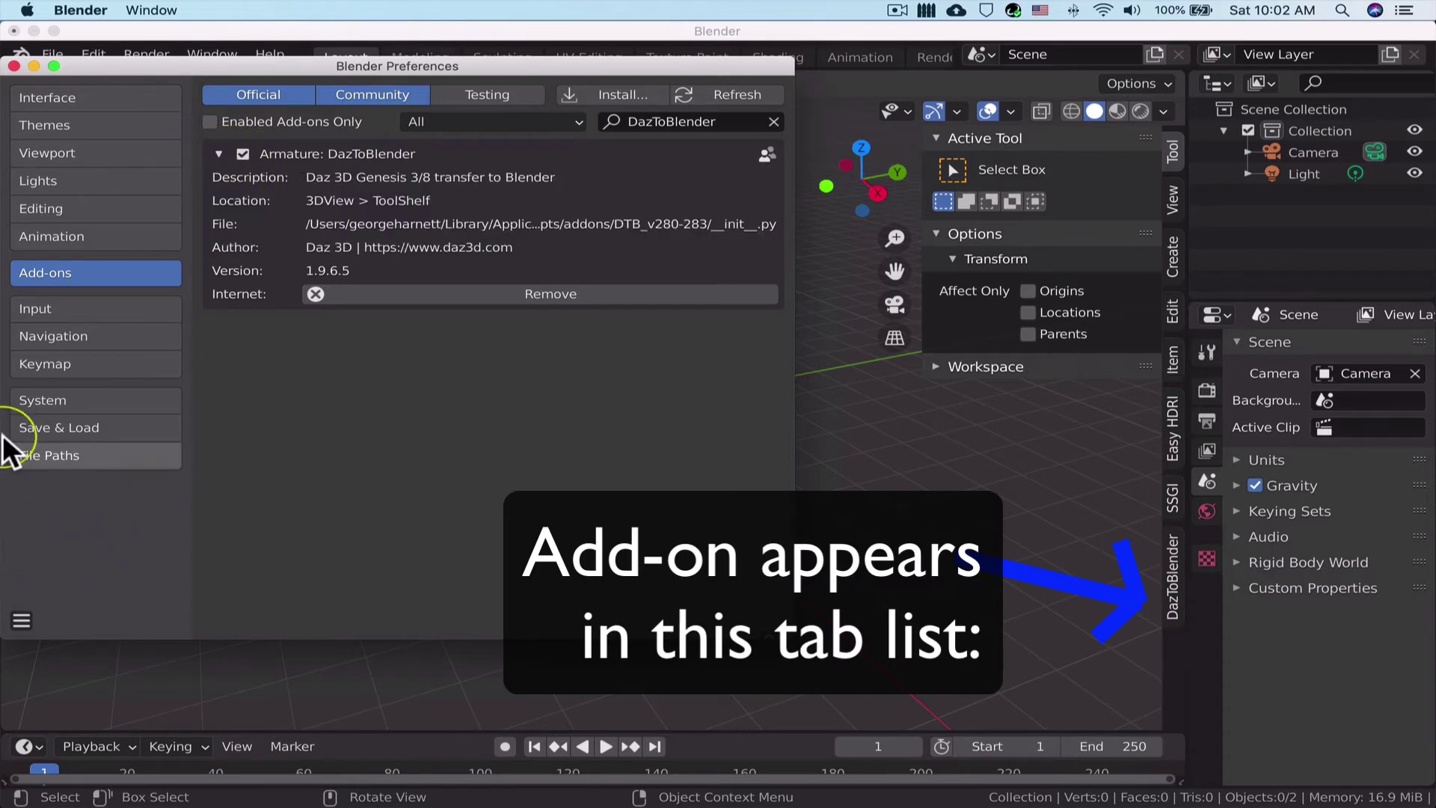
Close Preferences, import the Genesis 8 figure via DazToBlender, and frame it in camera view.
{"action": "left_click", "coordinate": [12, 66]}
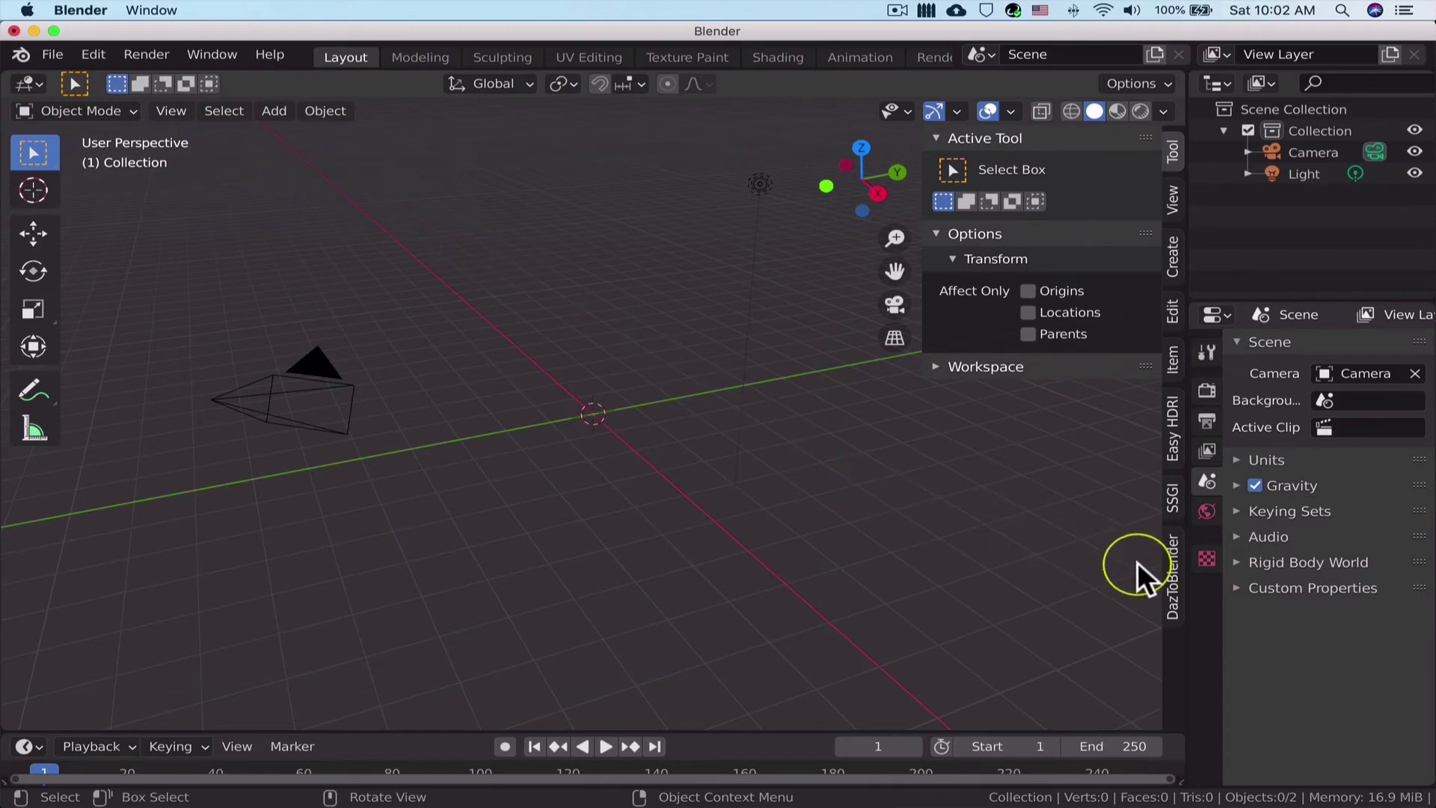
{"action": "left_click", "coordinate": [1173, 598]}
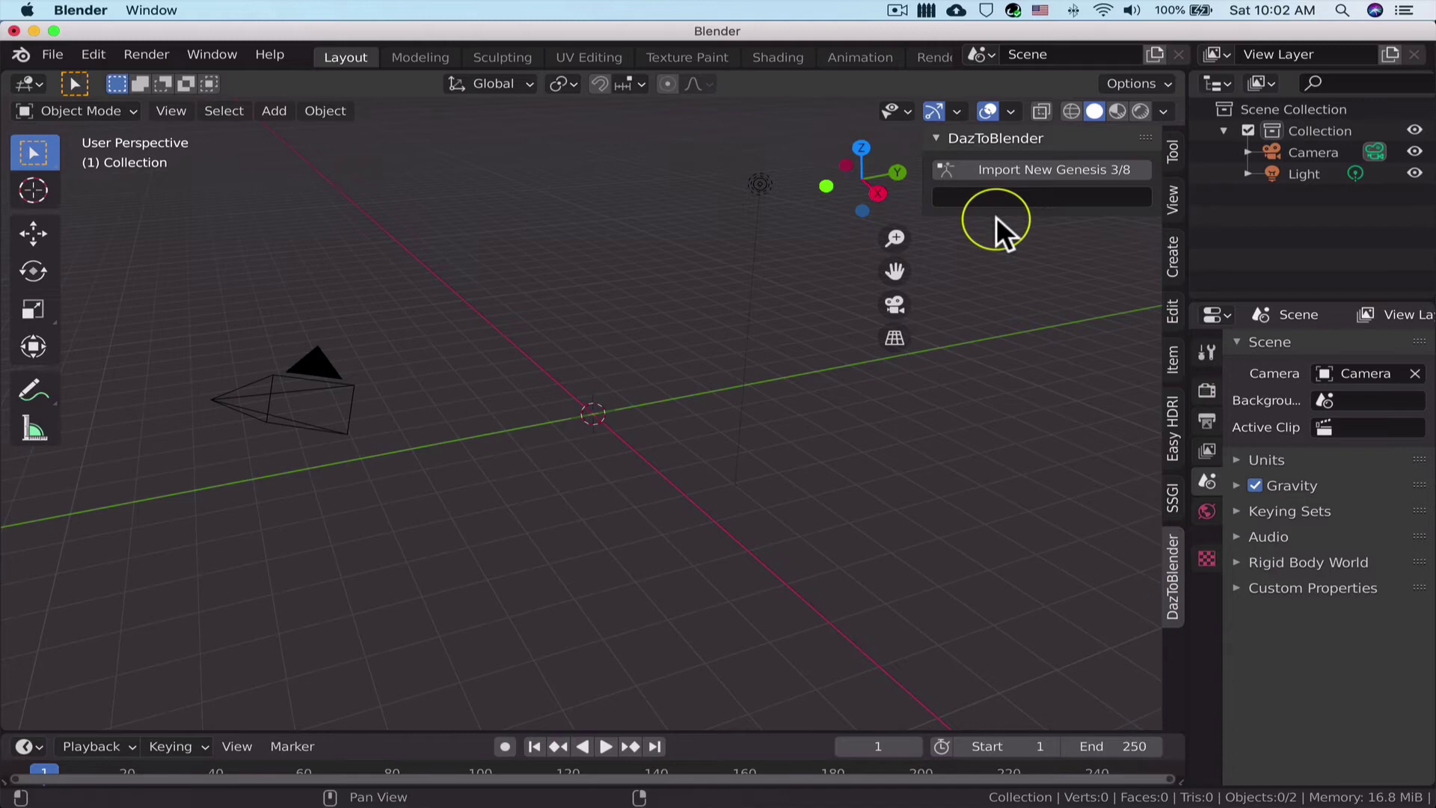
{"action": "left_click", "coordinate": [1052, 169]}
{"action": "left_click", "coordinate": [1051, 169]}
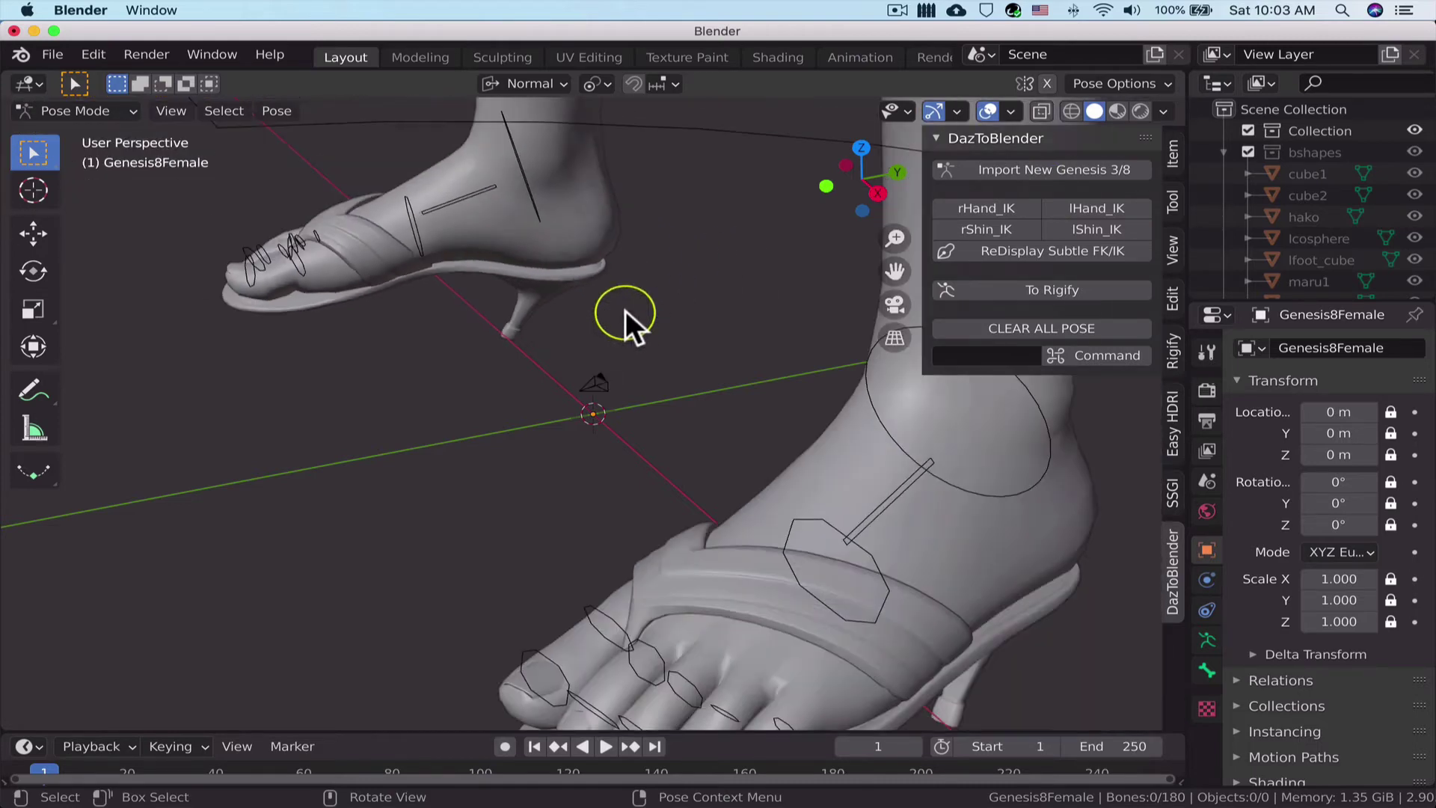
{"action": "scroll", "coordinate": [627, 308], "scroll_direction": "down", "scroll_amount": 8}
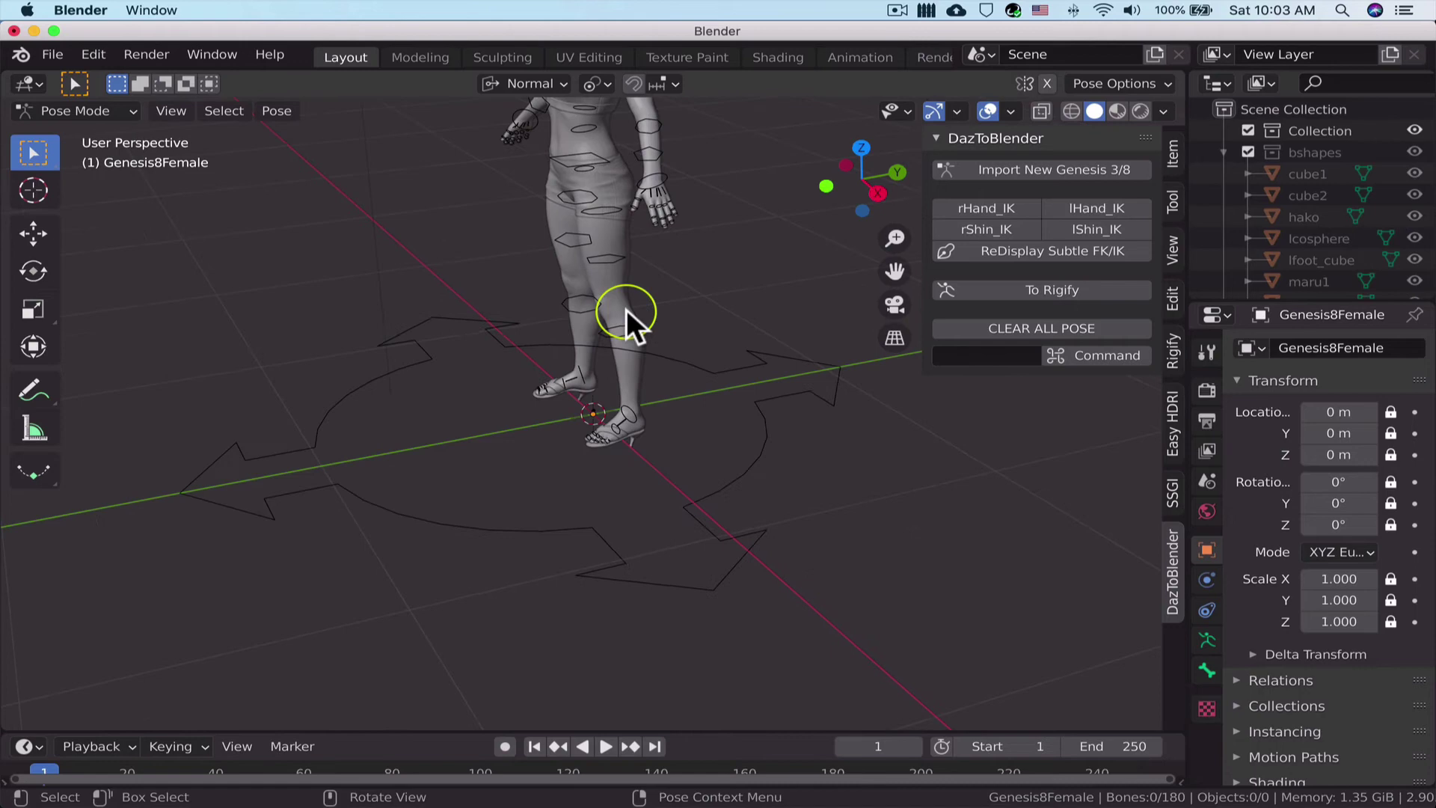
{"action": "middle_click_drag", "start_coordinate": [625, 290], "coordinate": [634, 441], "text": "shift"}
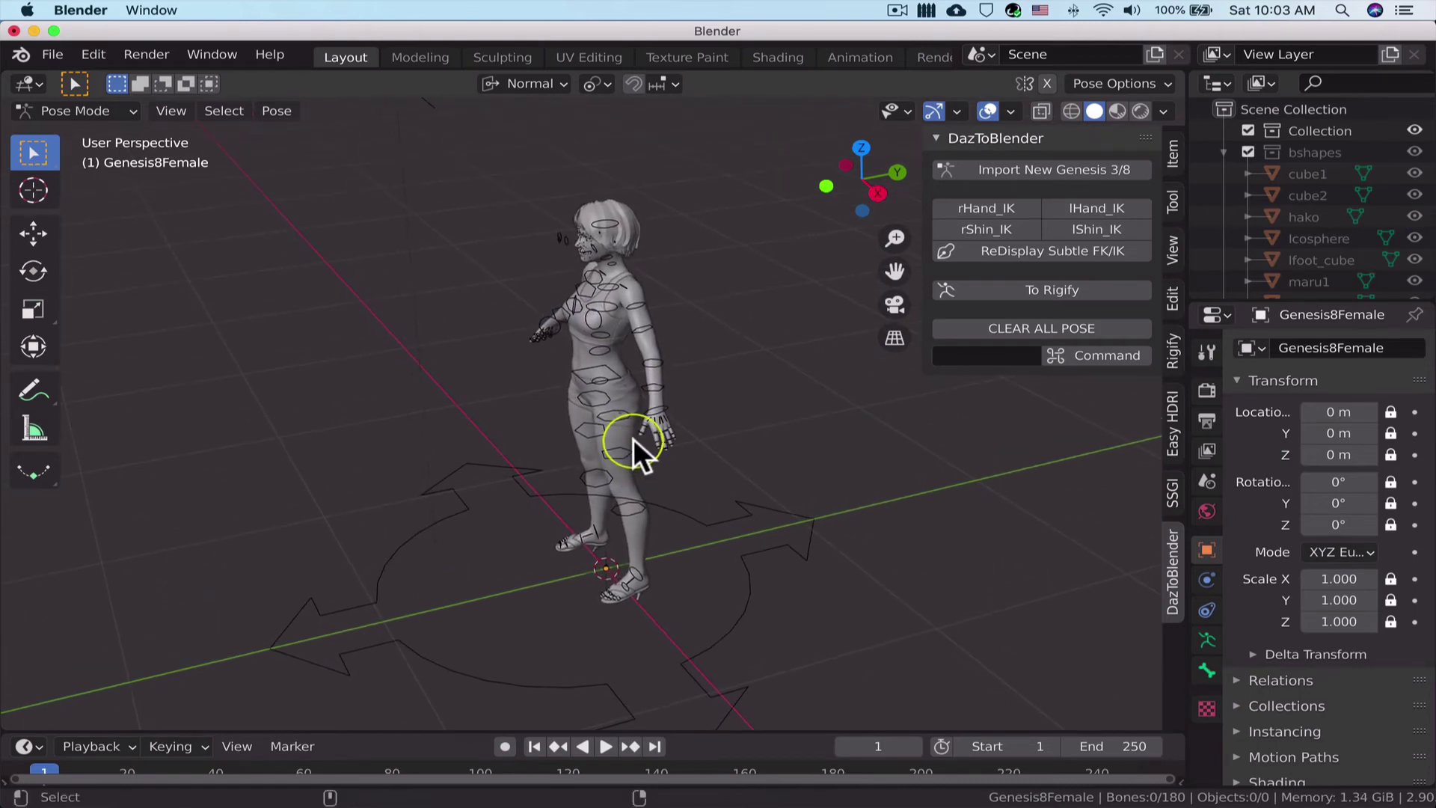
{"action": "key", "text": "KP_0"}
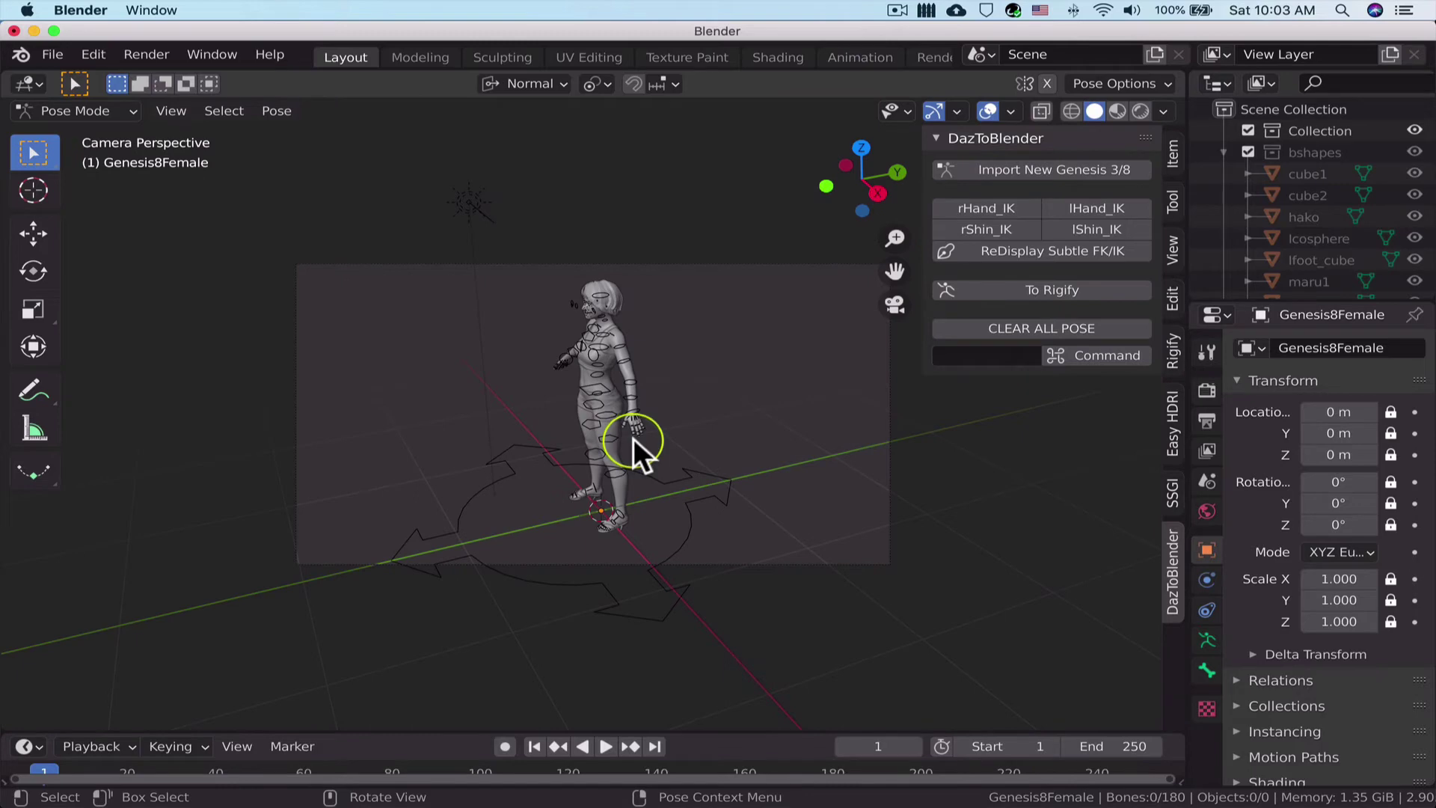
Switch to Material Preview shading and leave camera view to face the figure.
{"action": "scroll", "coordinate": [653, 428], "scroll_direction": "up", "scroll_amount": 5}
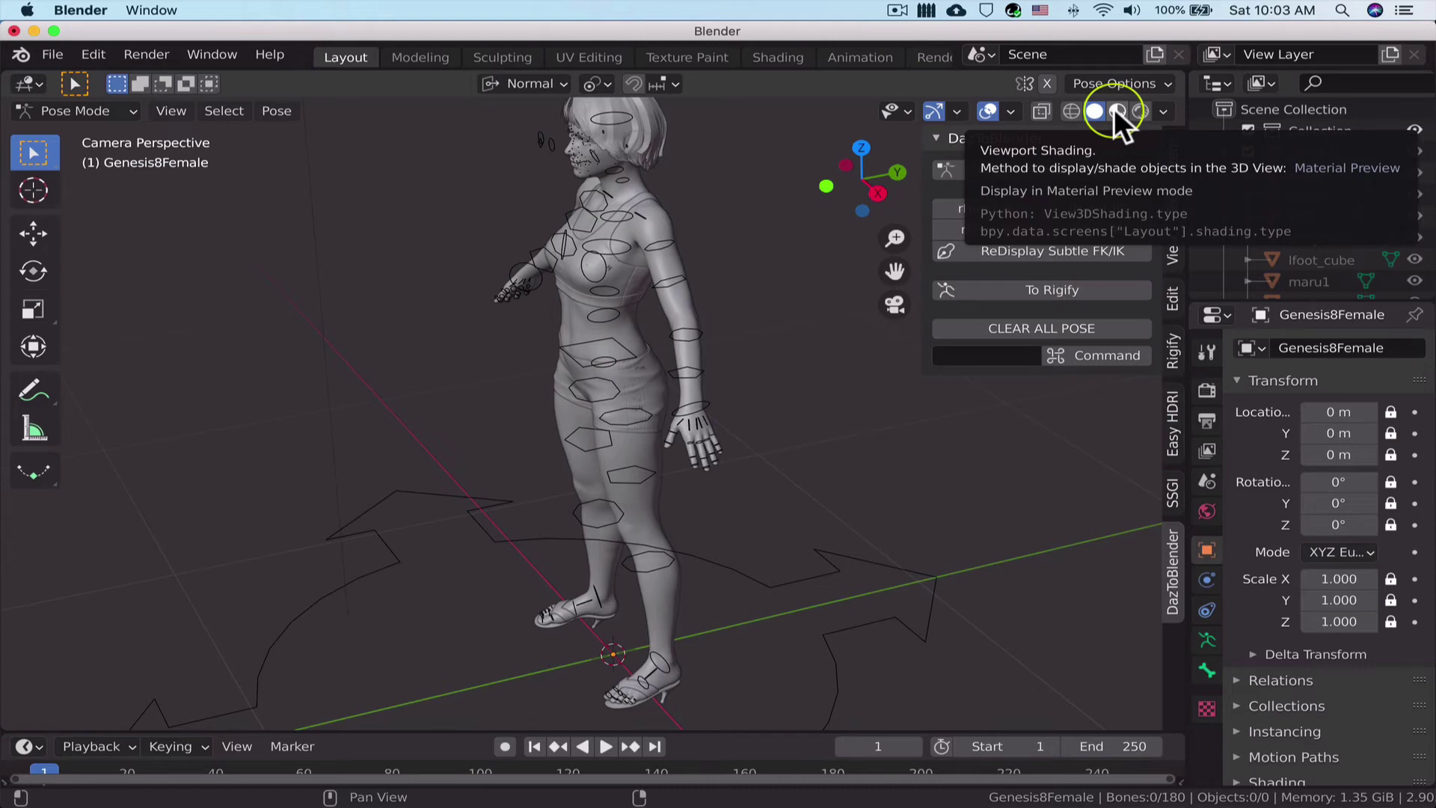
{"action": "left_click", "coordinate": [1115, 110]}
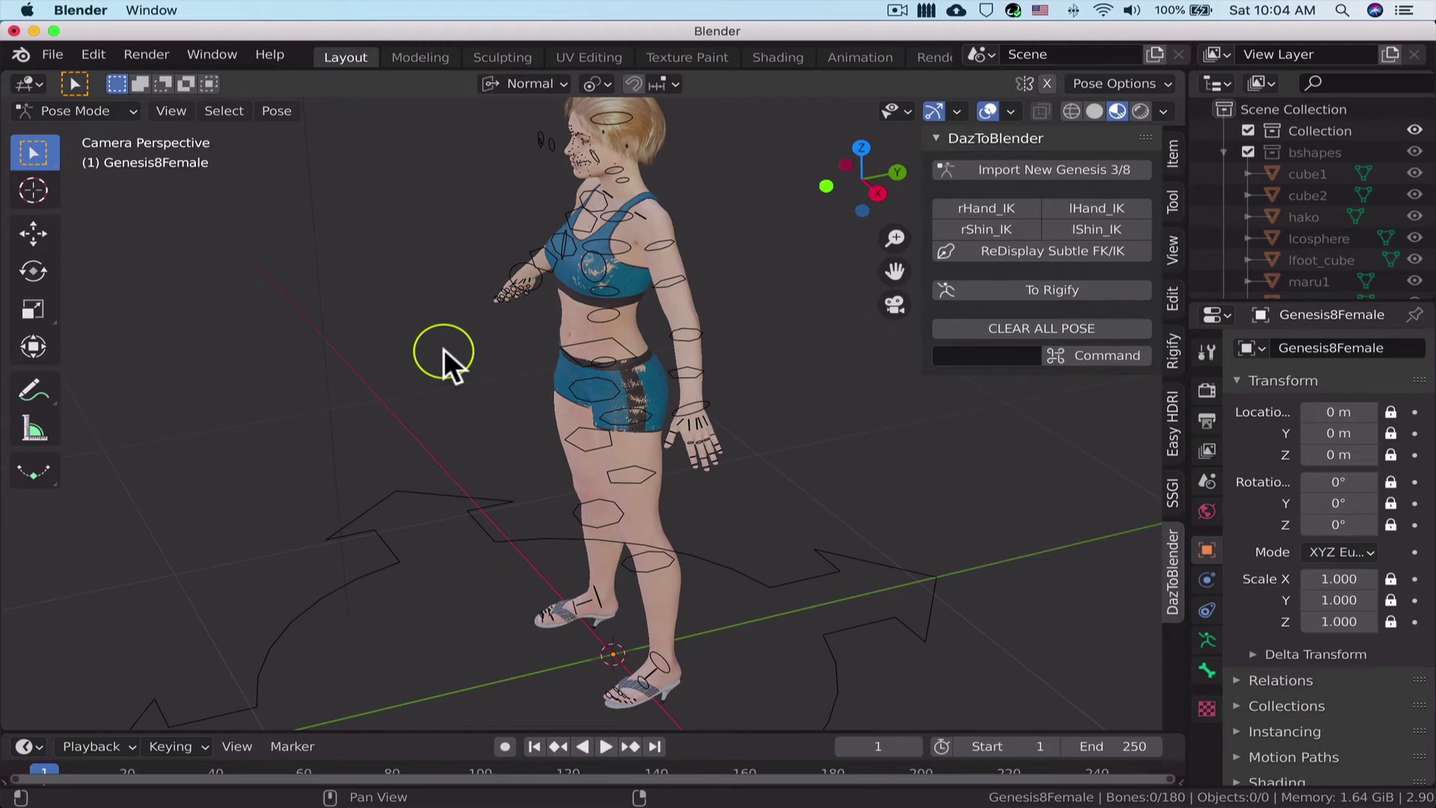
{"action": "key", "text": "KP_0"}
{"action": "middle_click_drag", "start_coordinate": [442, 348], "coordinate": [549, 365]}
{"action": "scroll", "coordinate": [586, 330], "scroll_direction": "up", "scroll_amount": 2}
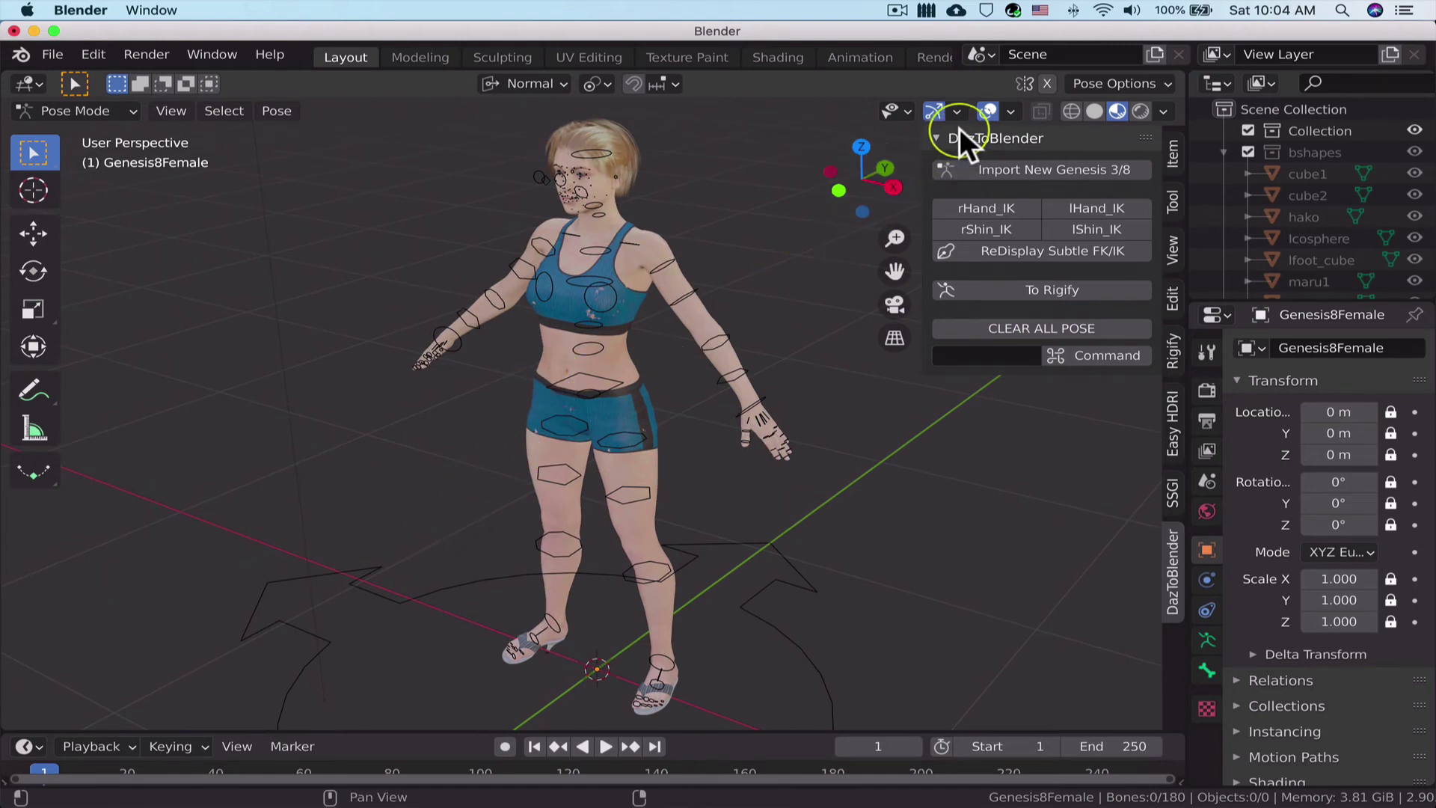
Turn on viewport Statistics, switch to Object Mode and enlarge the timeline.
{"action": "left_click", "coordinate": [1010, 109]}
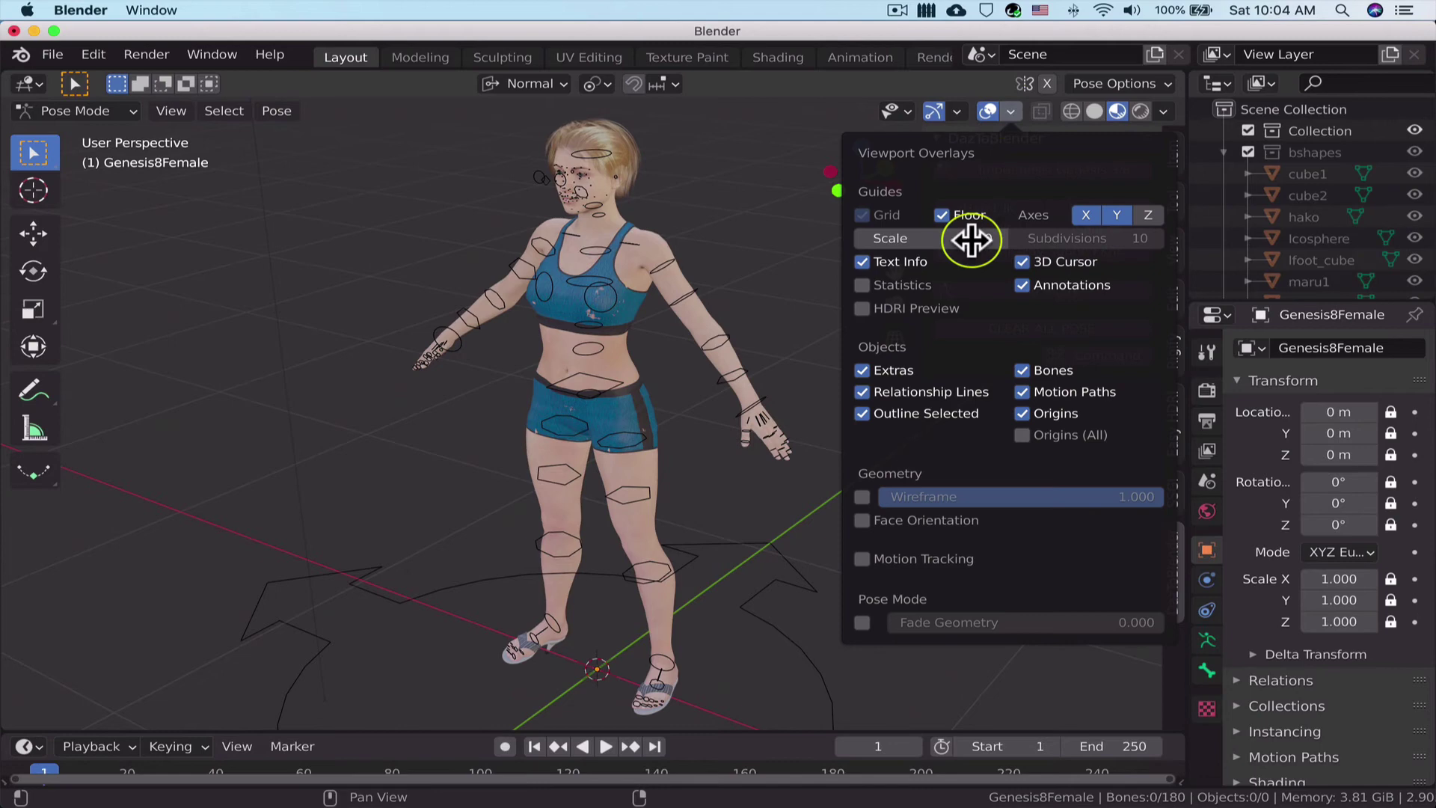
{"action": "left_click", "coordinate": [928, 286]}
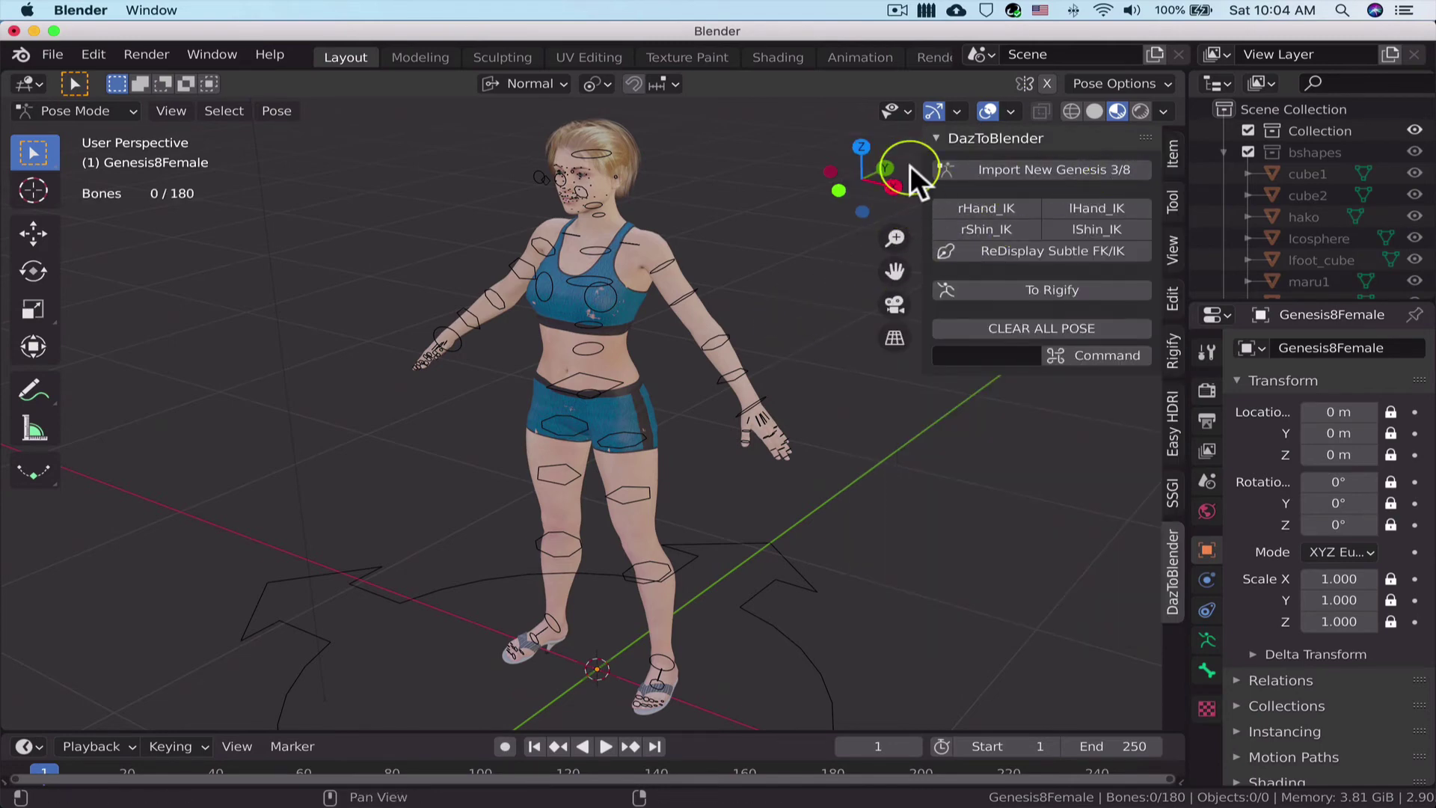
{"action": "left_click", "coordinate": [117, 108]}
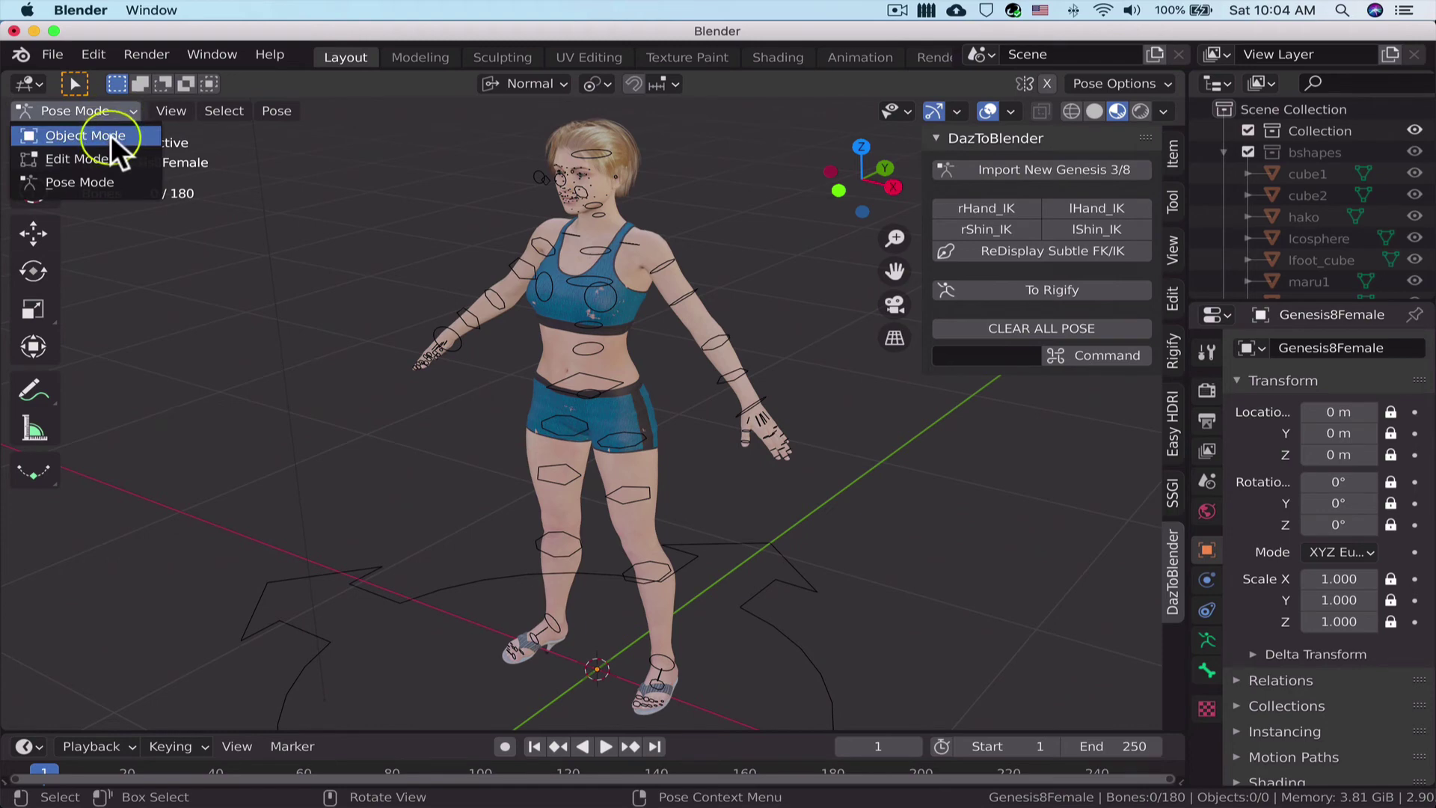
{"action": "left_click", "coordinate": [110, 136]}
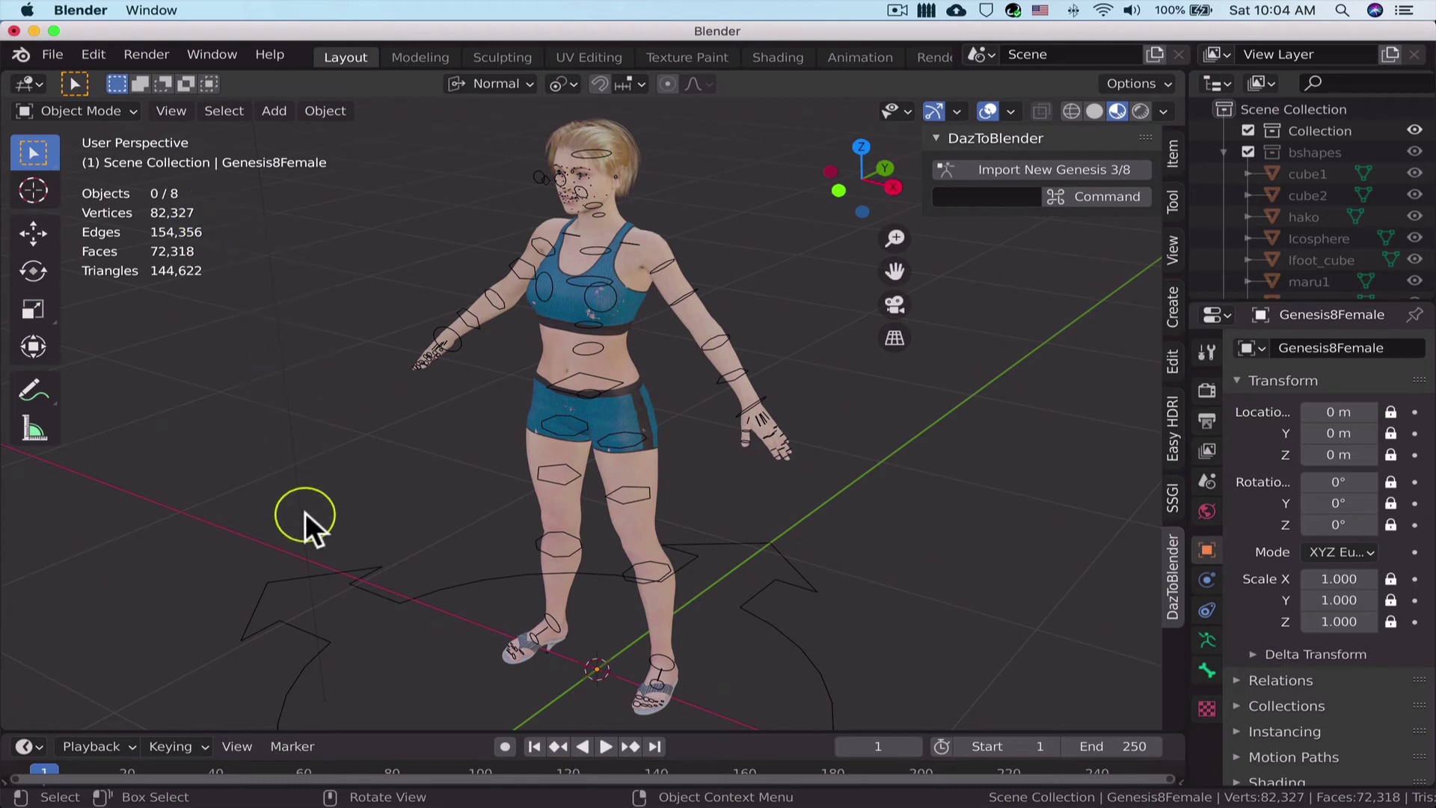
{"action": "left_click_drag", "start_coordinate": [372, 731], "coordinate": [369, 673]}
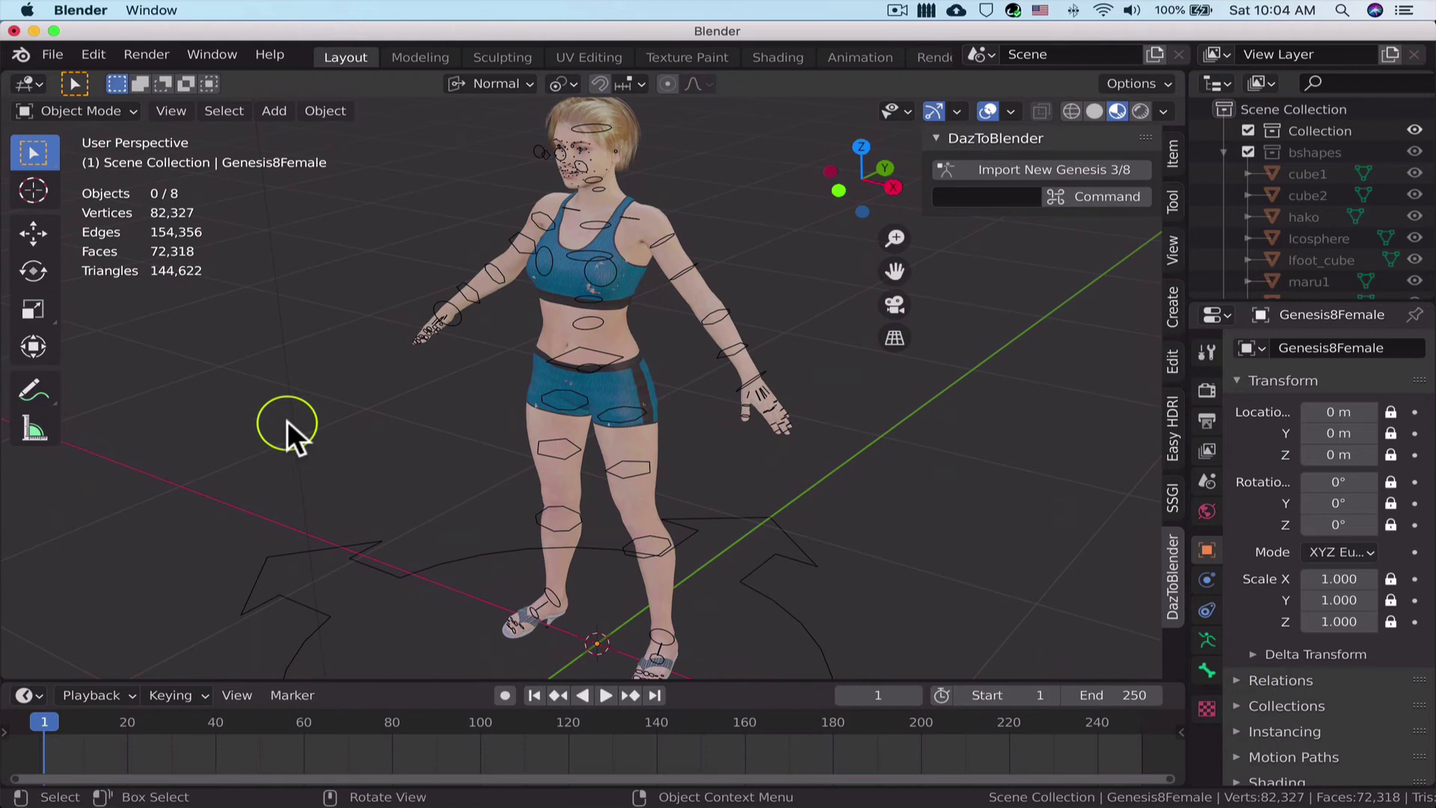
{"action": "left_click", "coordinate": [127, 110]}
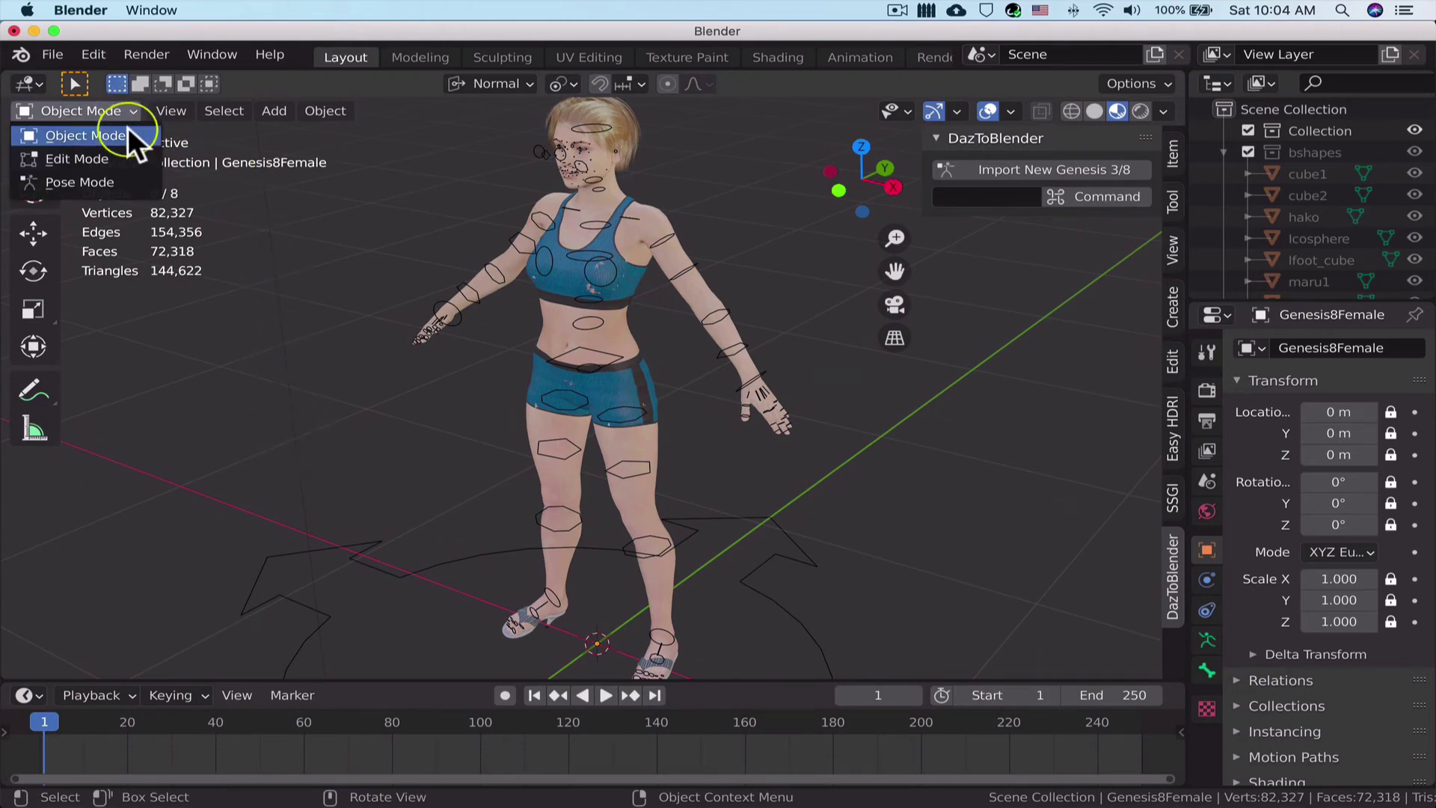
Back in Pose Mode, move the lHand_IK control so the left hand rests beside her hip.
{"action": "left_click", "coordinate": [110, 181]}
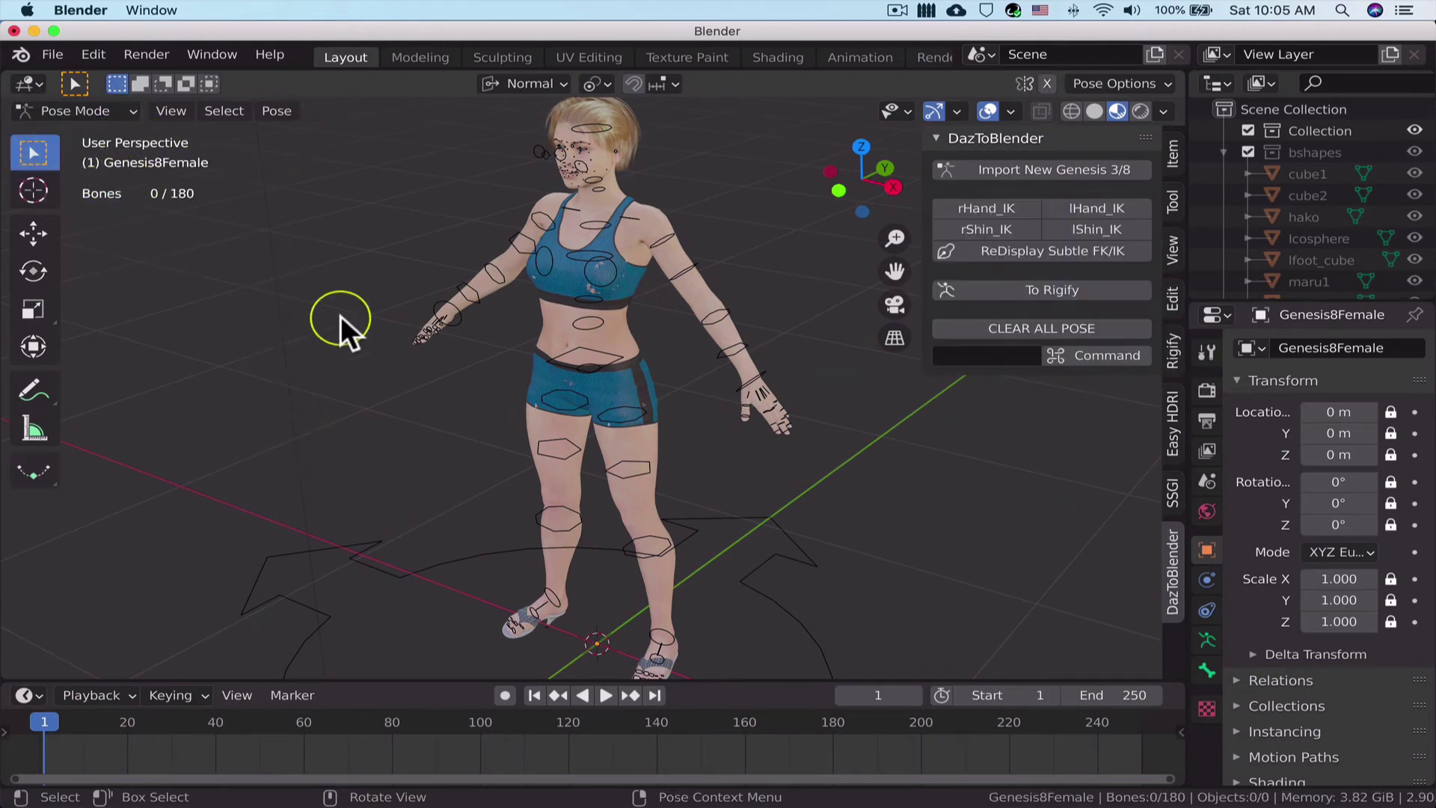
{"action": "left_click", "coordinate": [1079, 208]}
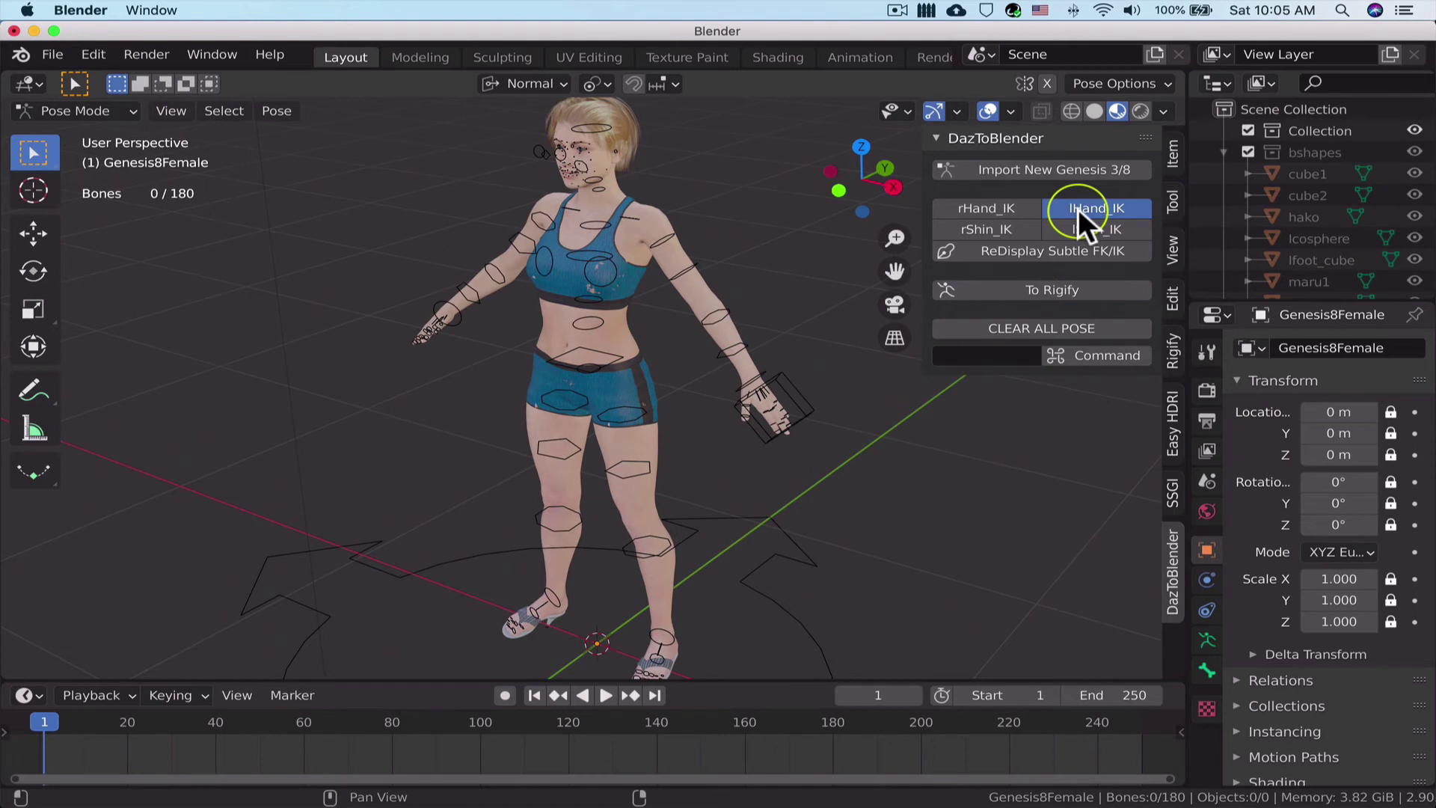
{"action": "left_click", "coordinate": [806, 401]}
{"action": "key", "text": "g"}
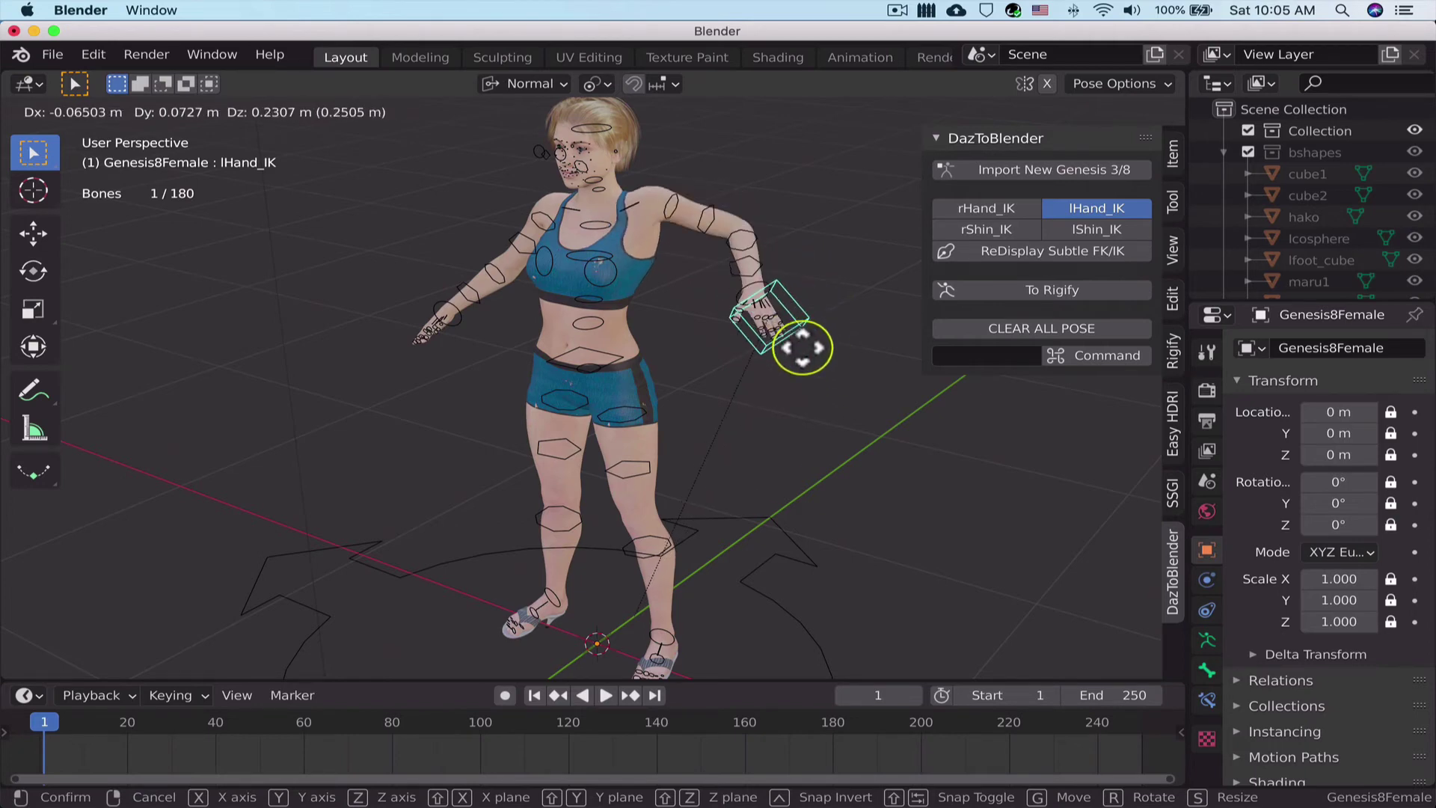
{"action": "left_click", "coordinate": [804, 348]}
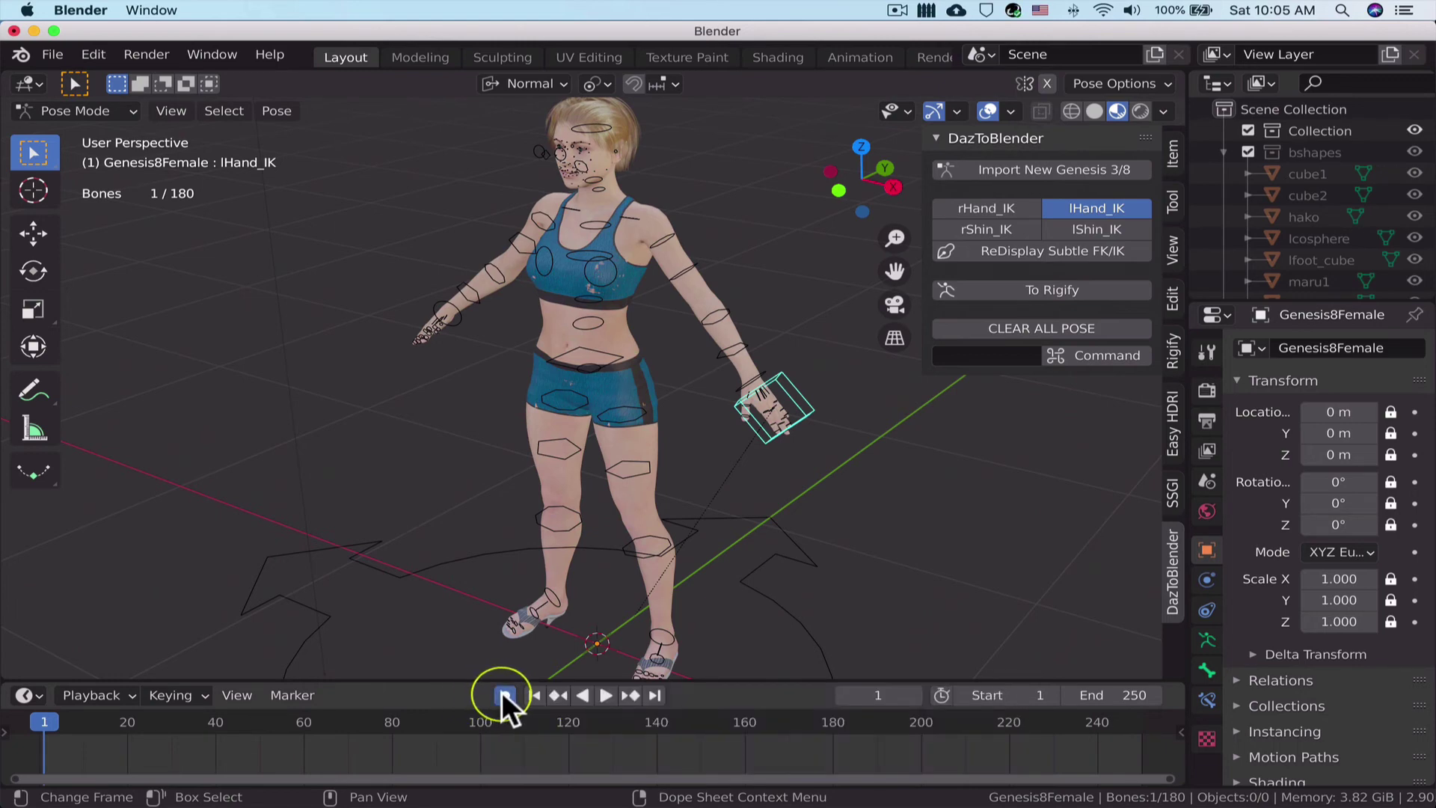
Play the timeline and move lHand_IK live, keying the left hand across frames 40–160.
{"action": "left_click", "coordinate": [606, 695]}
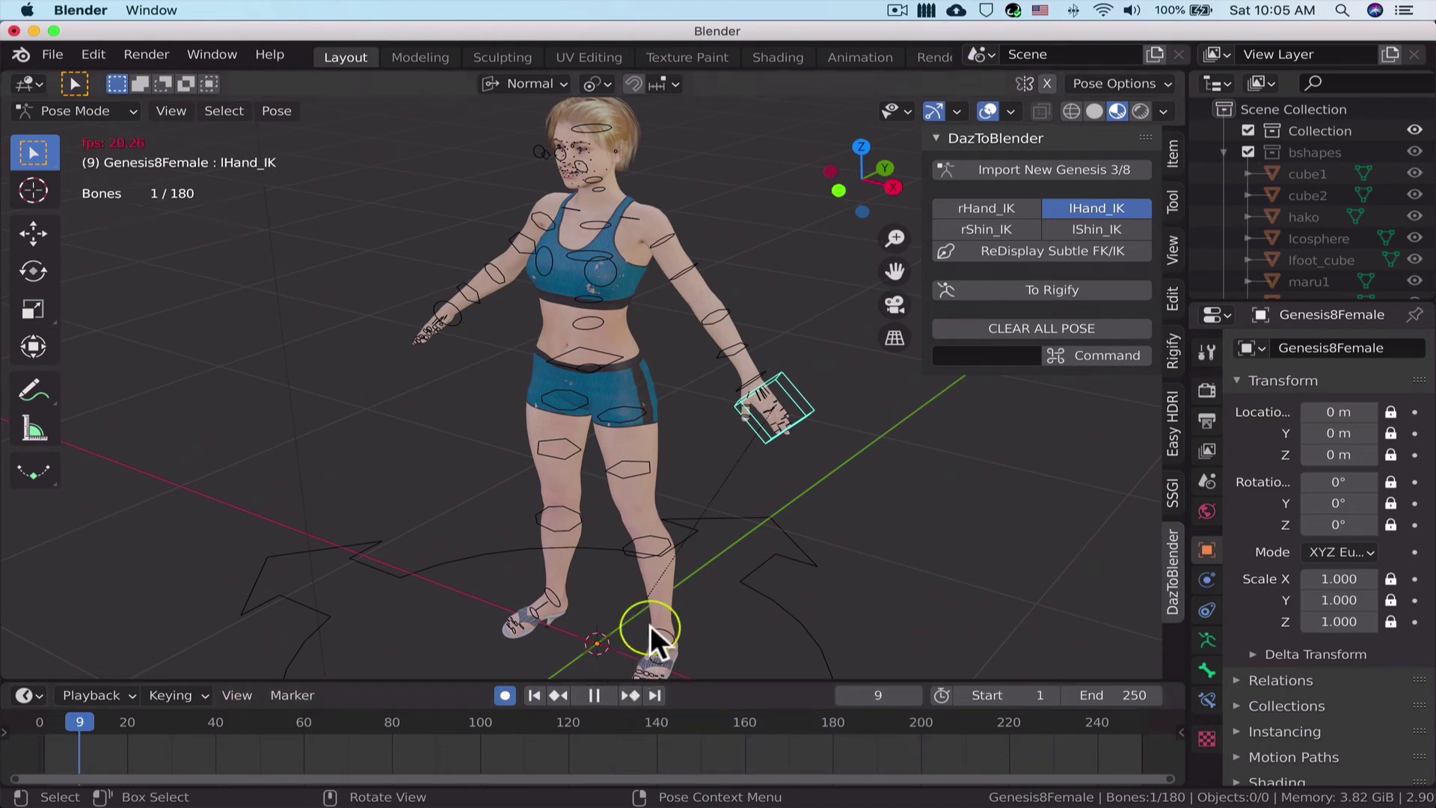
{"action": "key", "text": "g"}
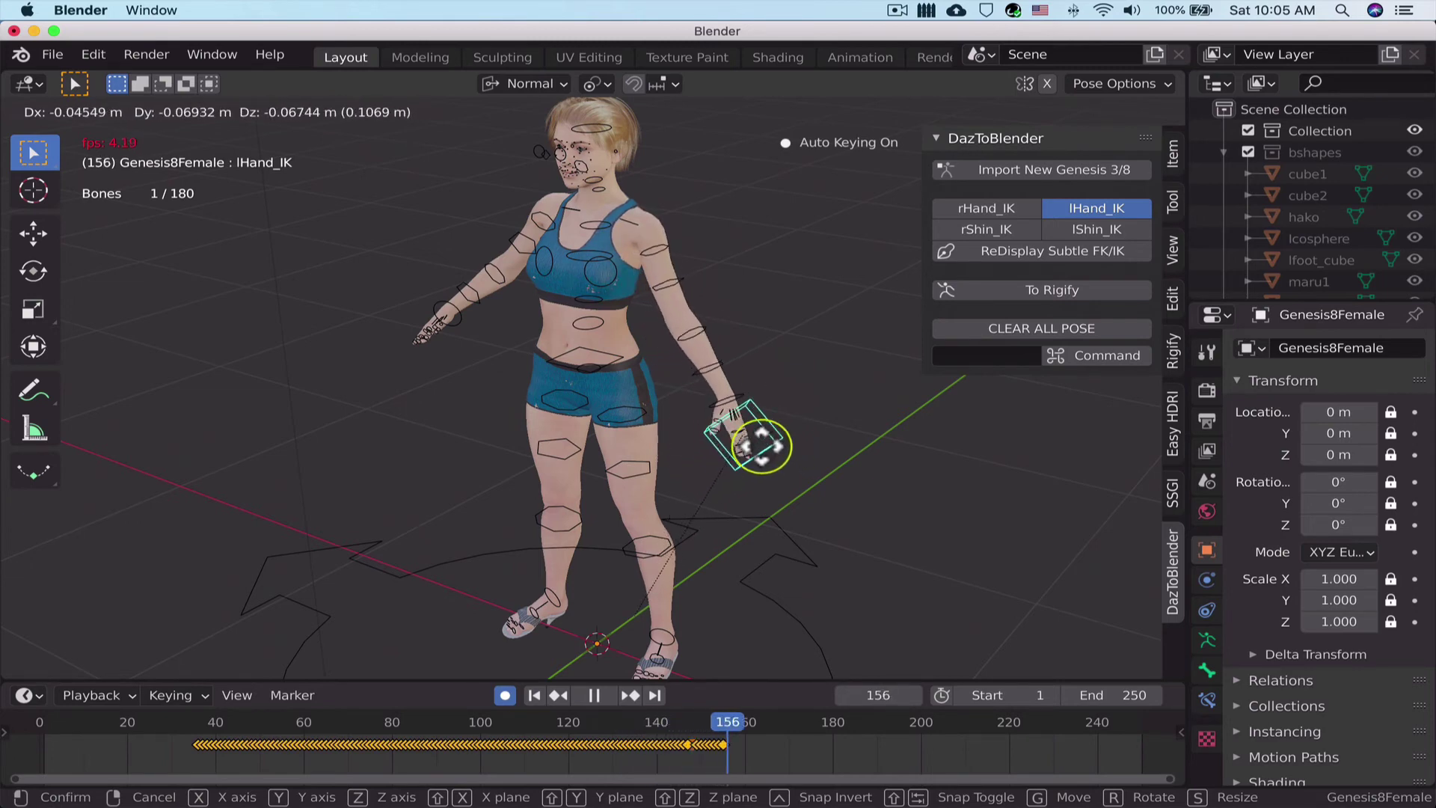
{"action": "left_click", "coordinate": [760, 446]}
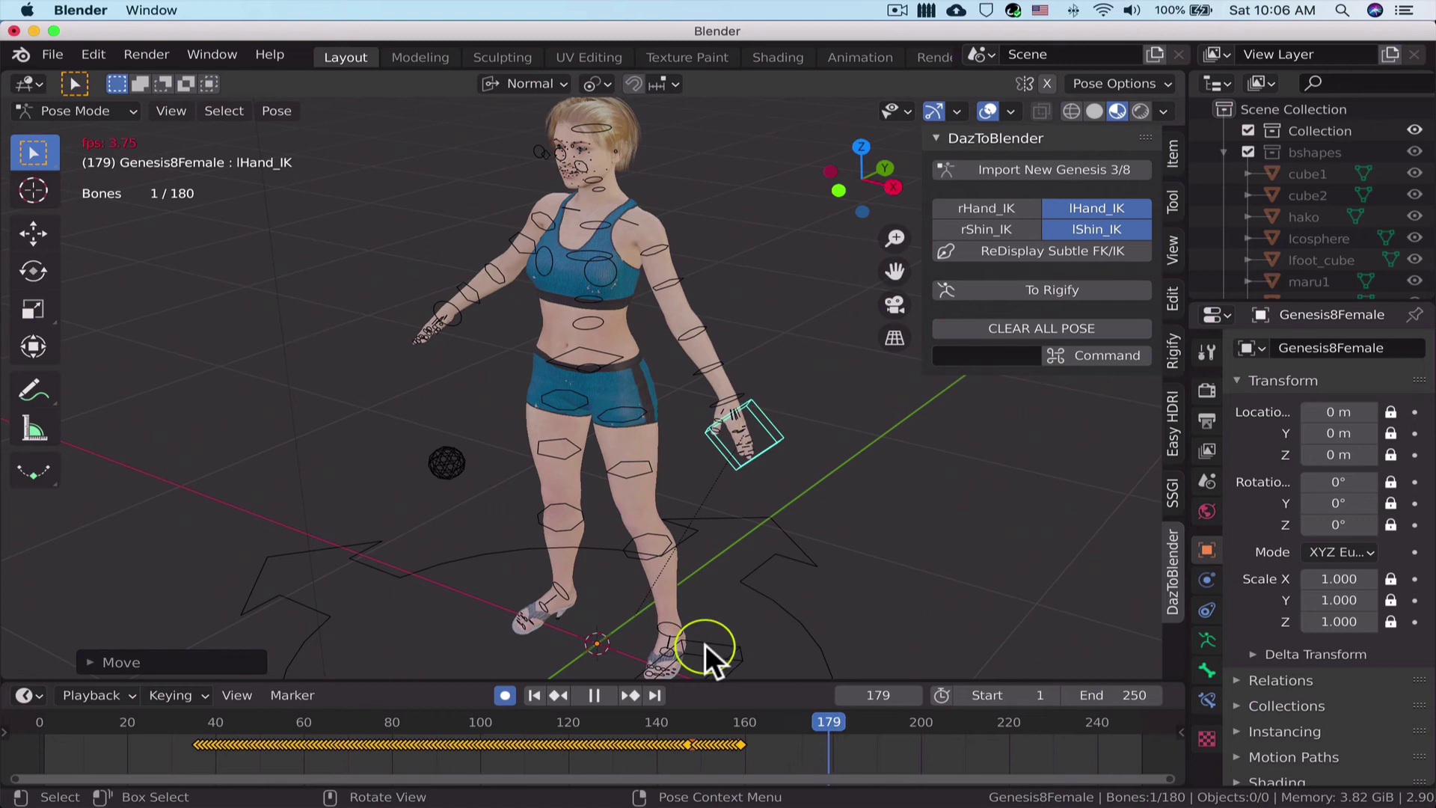
Move the lShin_IK control during playback, keying the left foot across frames 185–237.
{"action": "left_click", "coordinate": [705, 645]}
{"action": "key", "text": "g"}
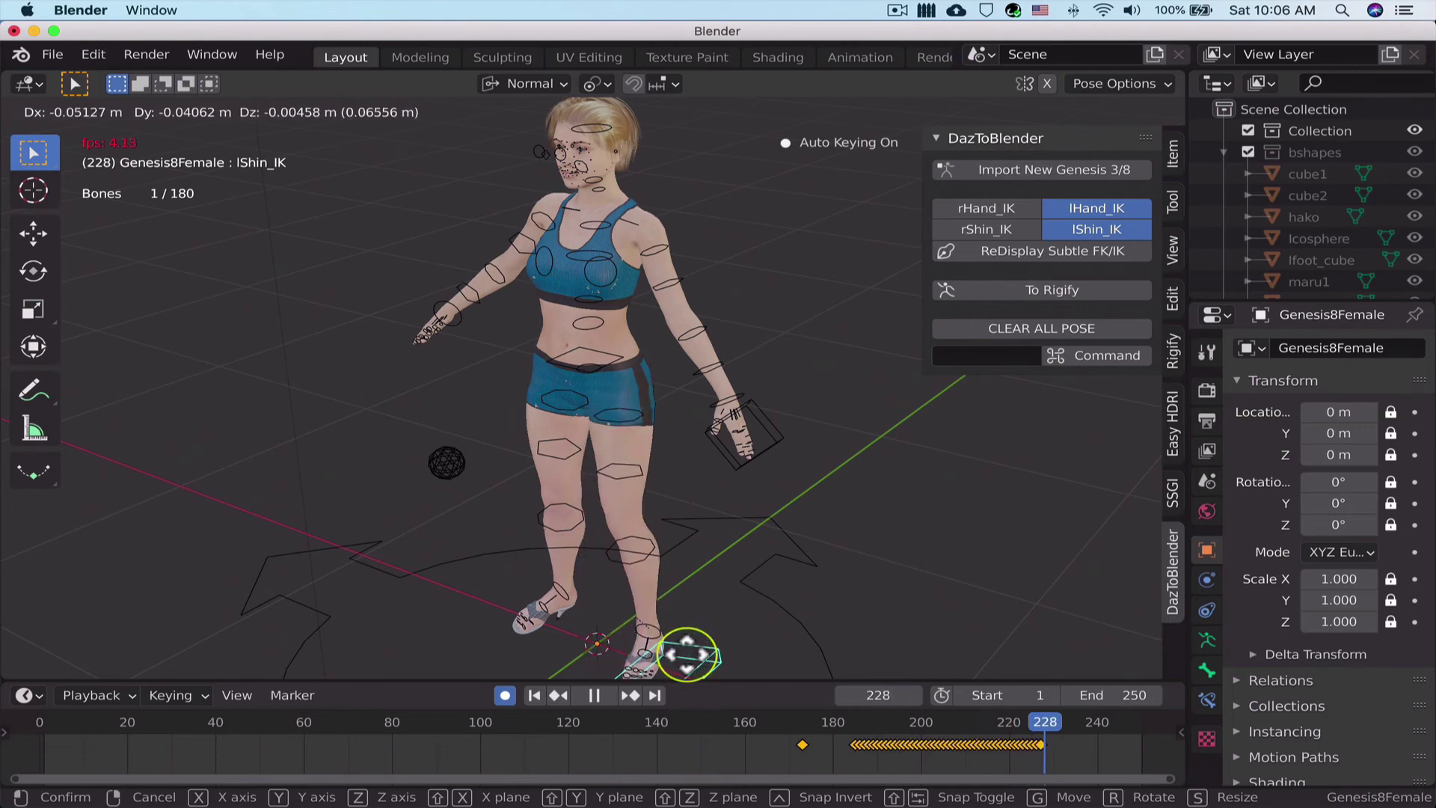
{"action": "left_click", "coordinate": [687, 652]}
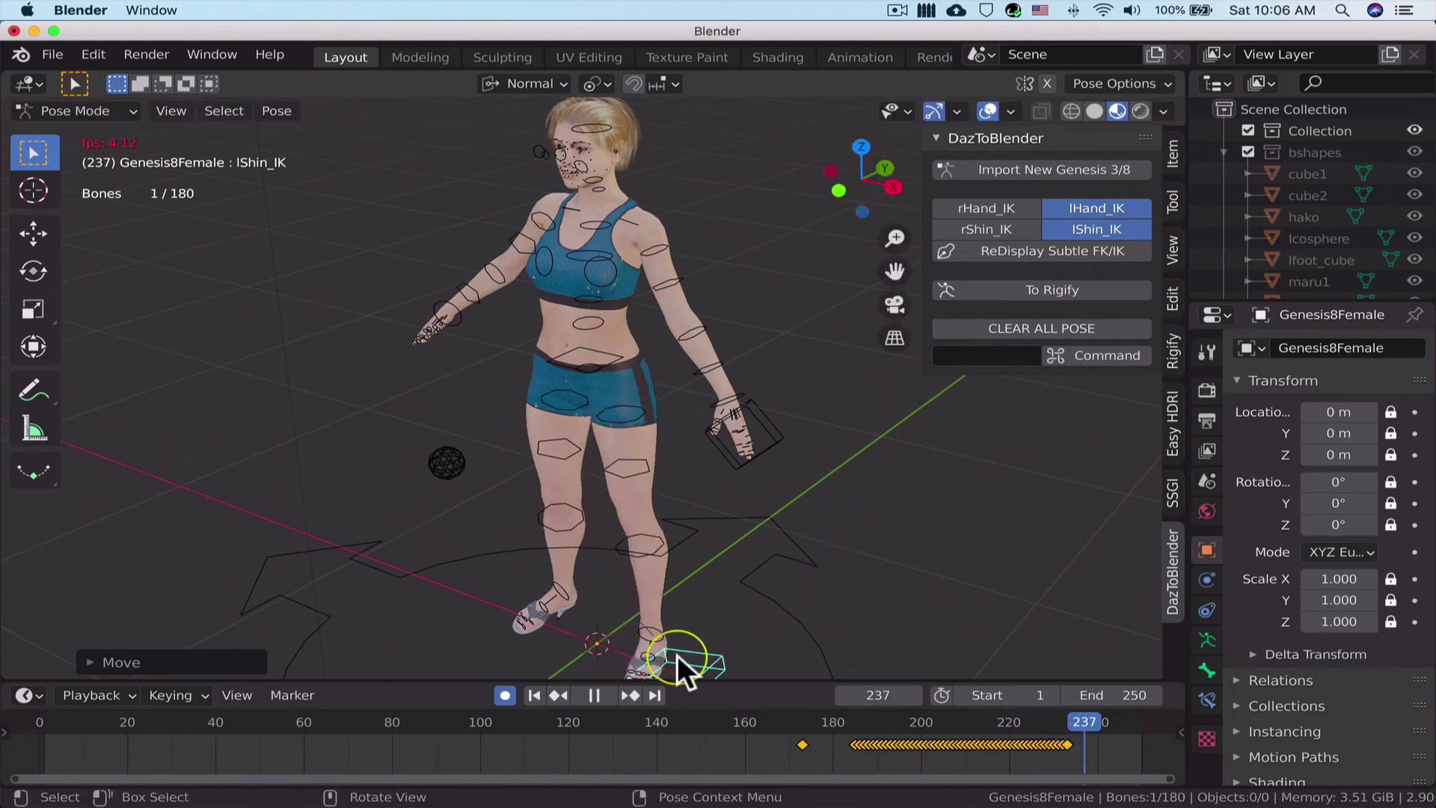
Stop playback, switch off auto-keying, and orbit and zoom the view around the character.
{"action": "left_click", "coordinate": [607, 694]}
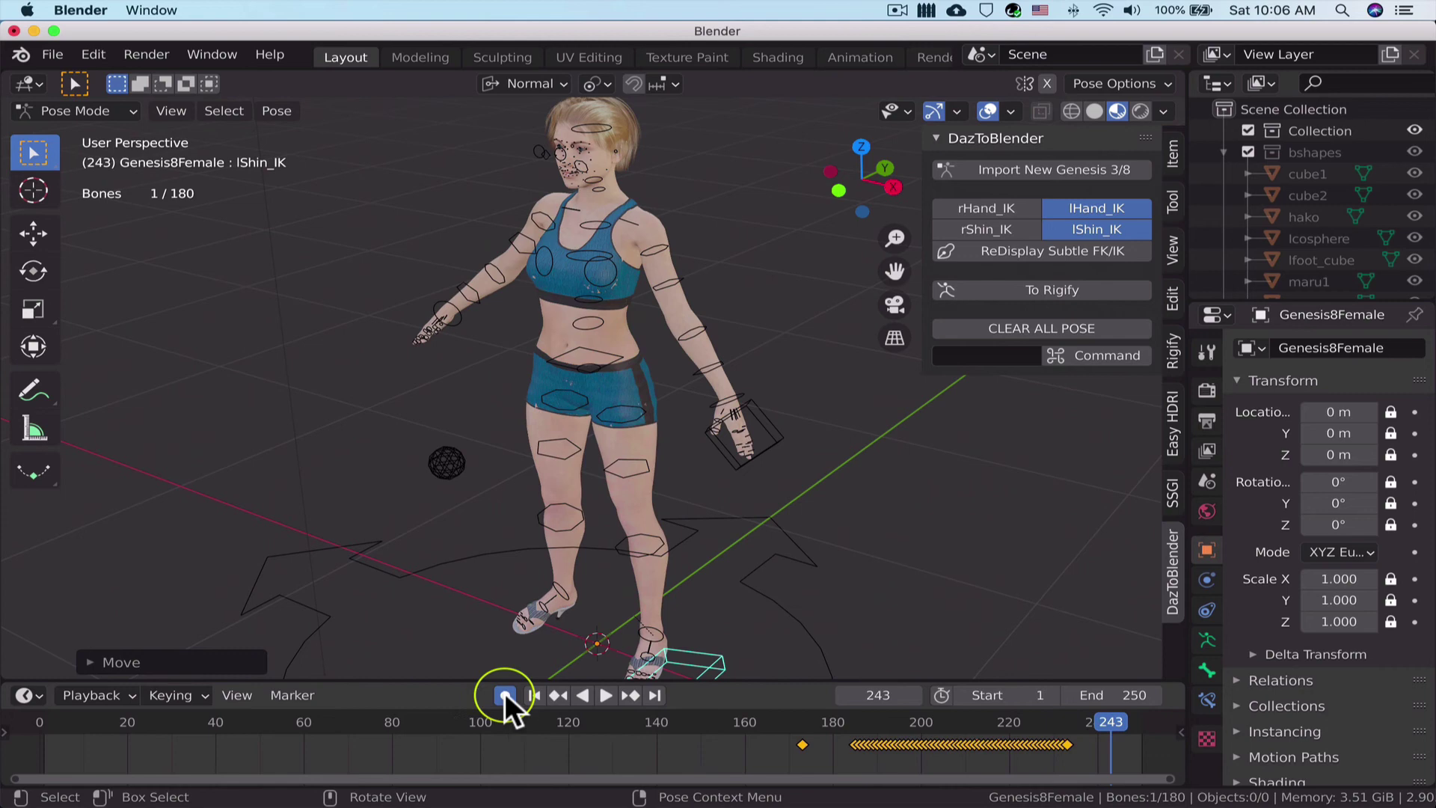
{"action": "left_click", "coordinate": [504, 695]}
{"action": "middle_click_drag", "start_coordinate": [339, 470], "coordinate": [388, 473]}
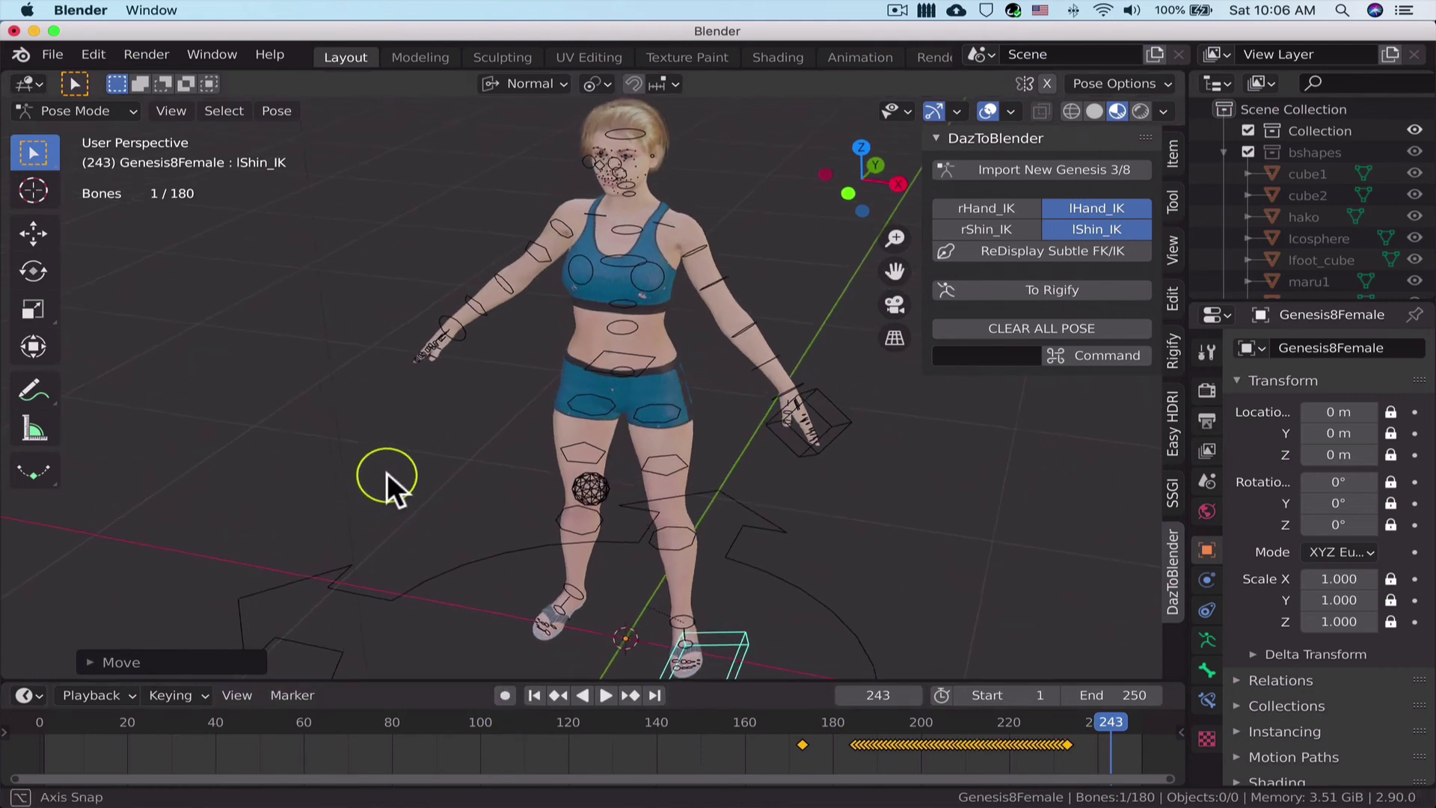
{"action": "scroll", "coordinate": [387, 473], "scroll_direction": "down", "scroll_amount": 2}
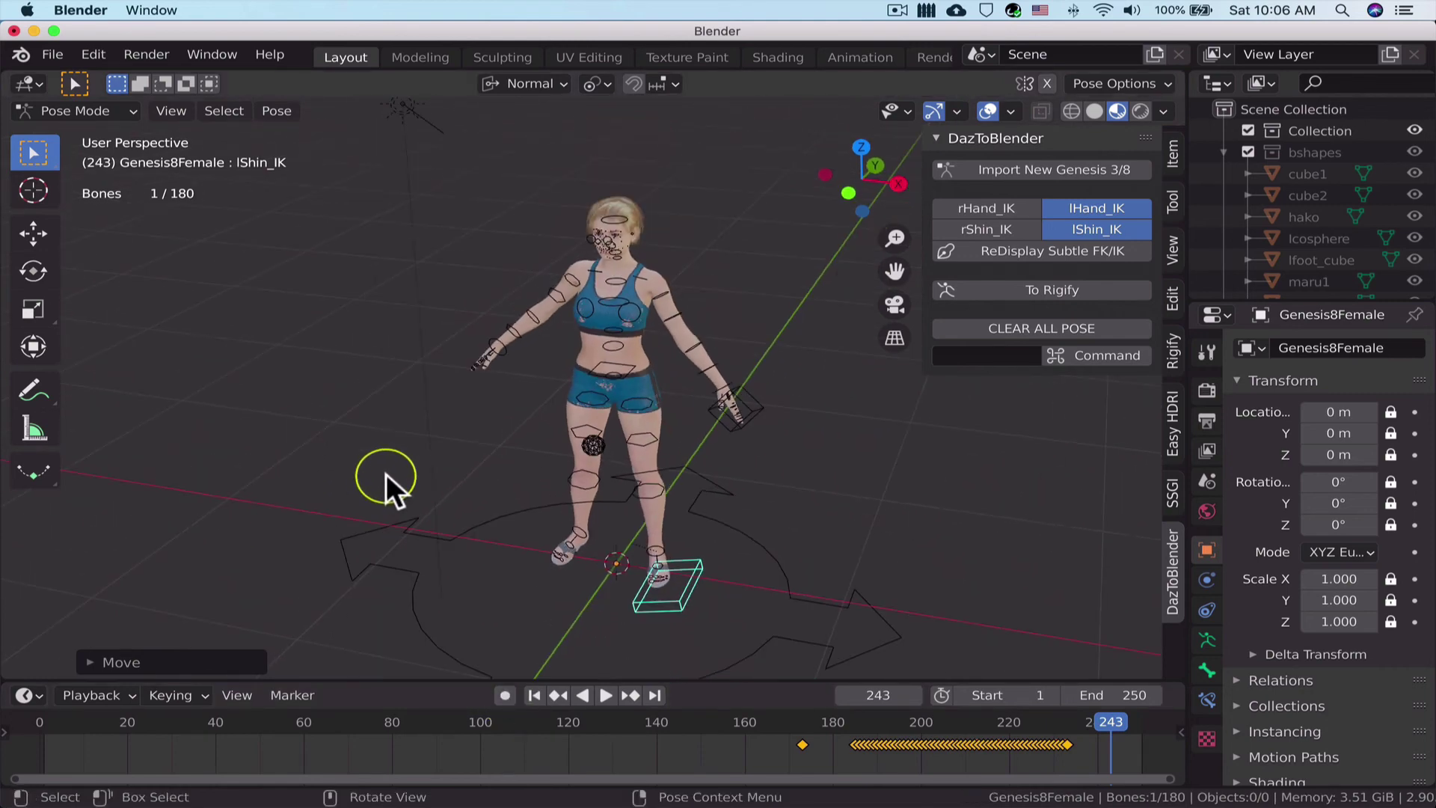
Play and scrub the arm and leg animation to review it, then deselect the foot IK control.
{"action": "left_click", "coordinate": [606, 694]}
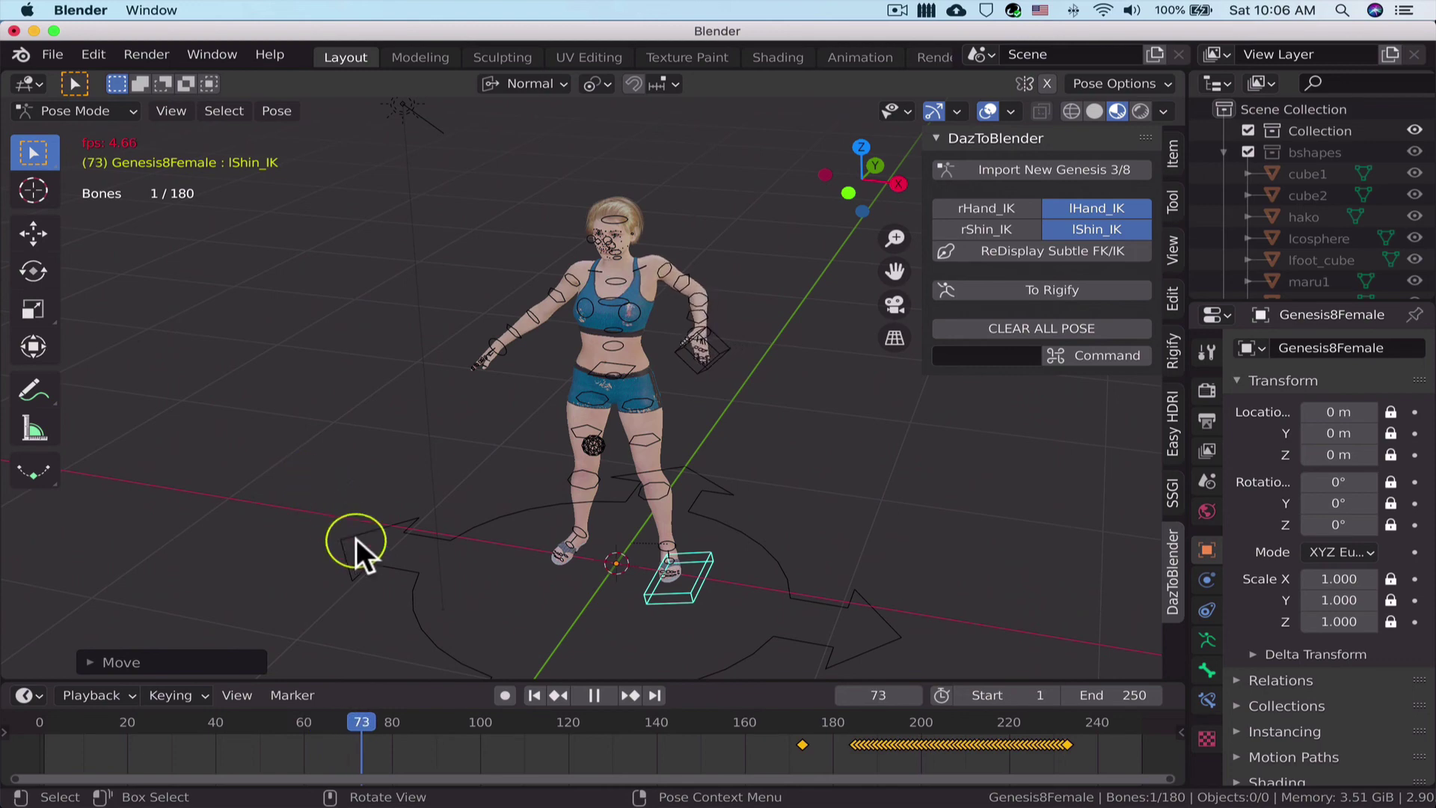
{"action": "left_click", "coordinate": [594, 695]}
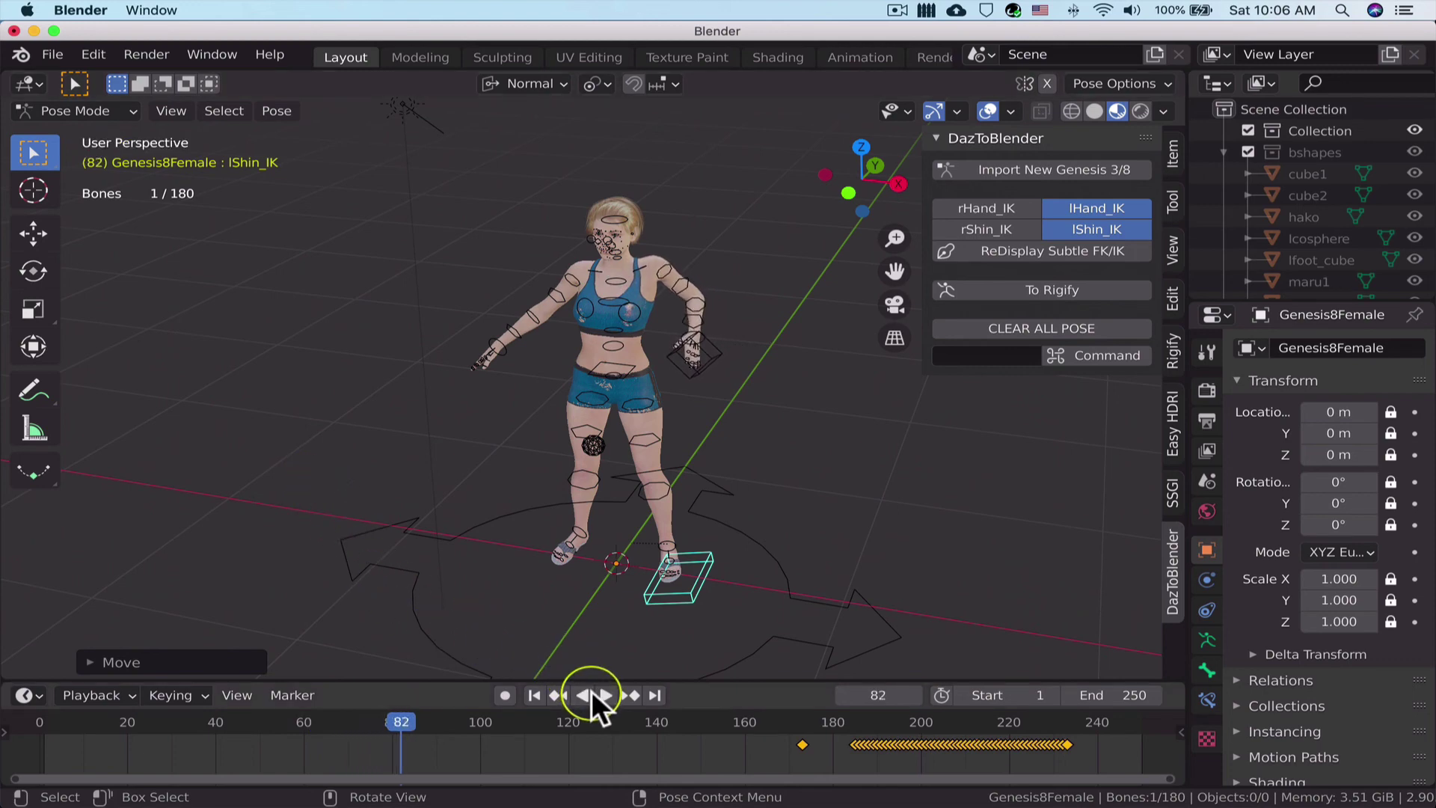
{"action": "key", "text": "space"}
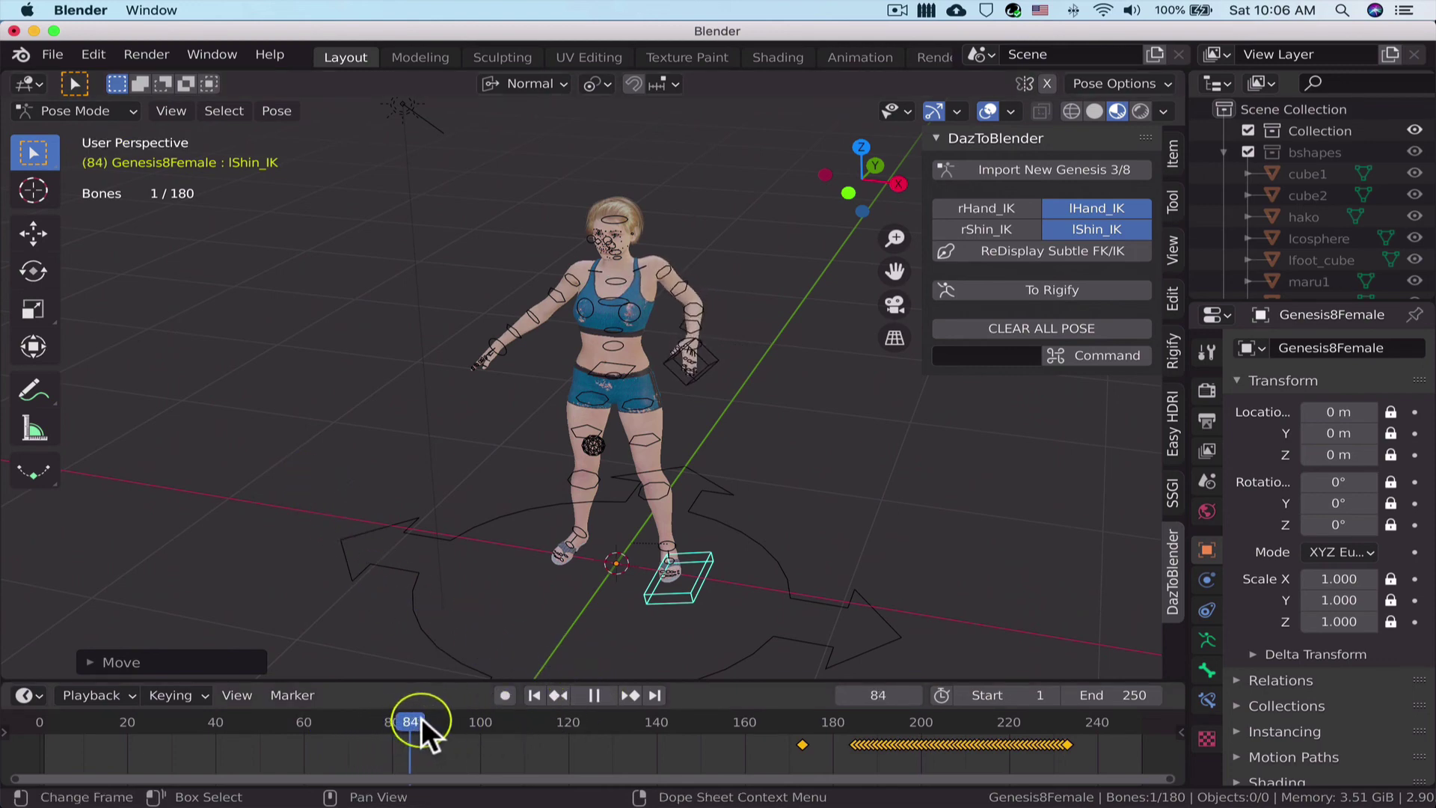
{"action": "left_click_drag", "start_coordinate": [572, 716], "coordinate": [1049, 731]}
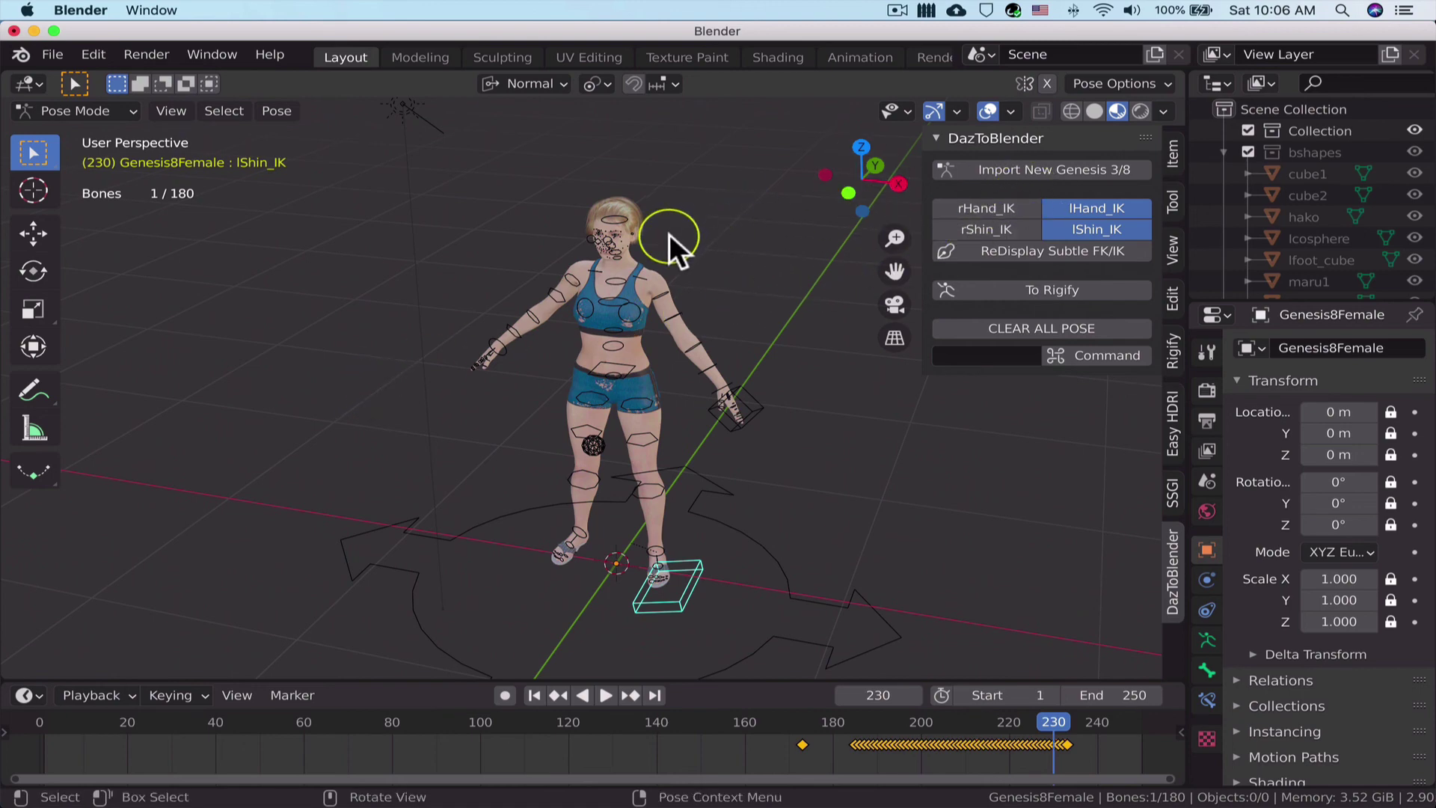
{"action": "key", "text": "alt+a"}
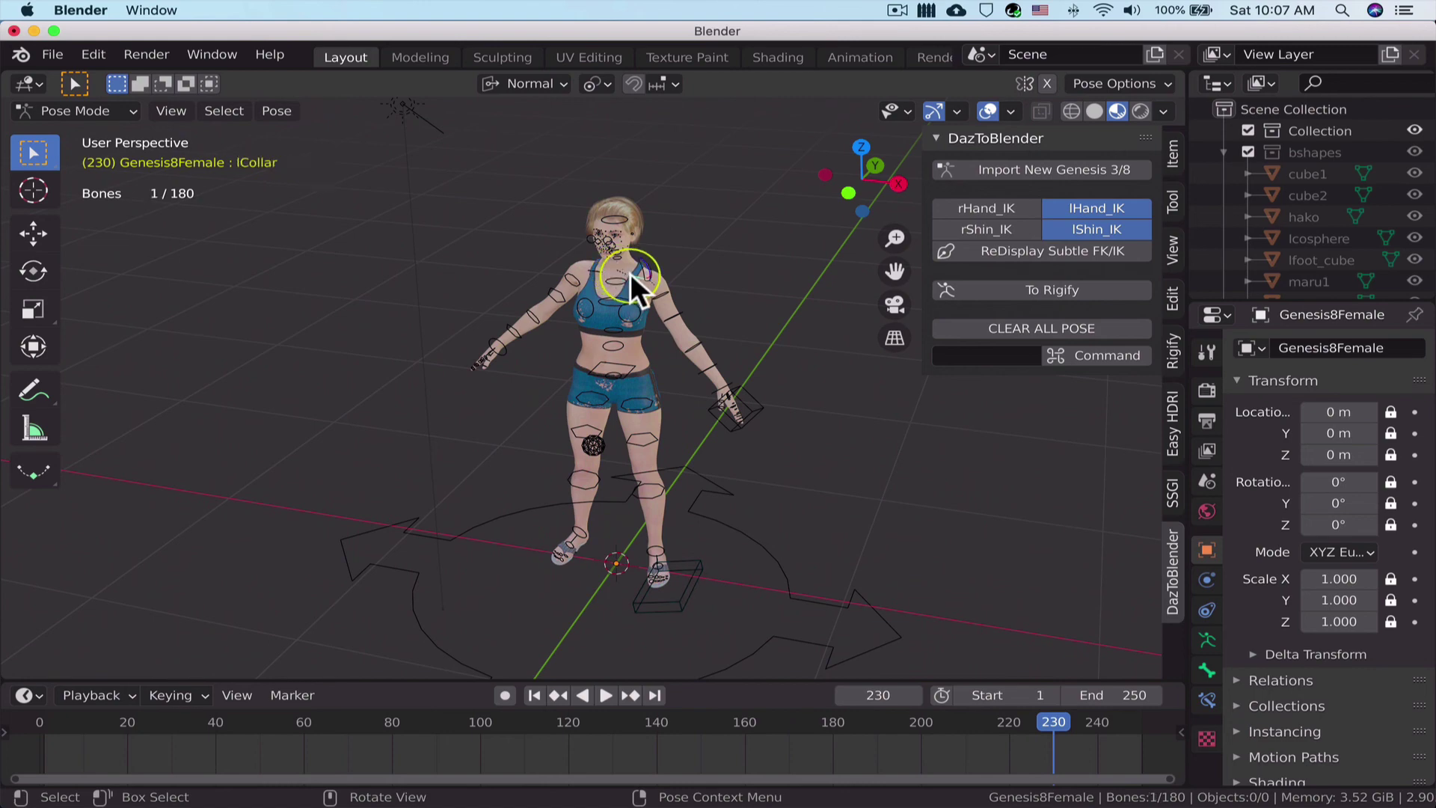
Switch to Object Mode, select the body mesh, and nudge the skin hue down and back up.
{"action": "left_click", "coordinate": [79, 109]}
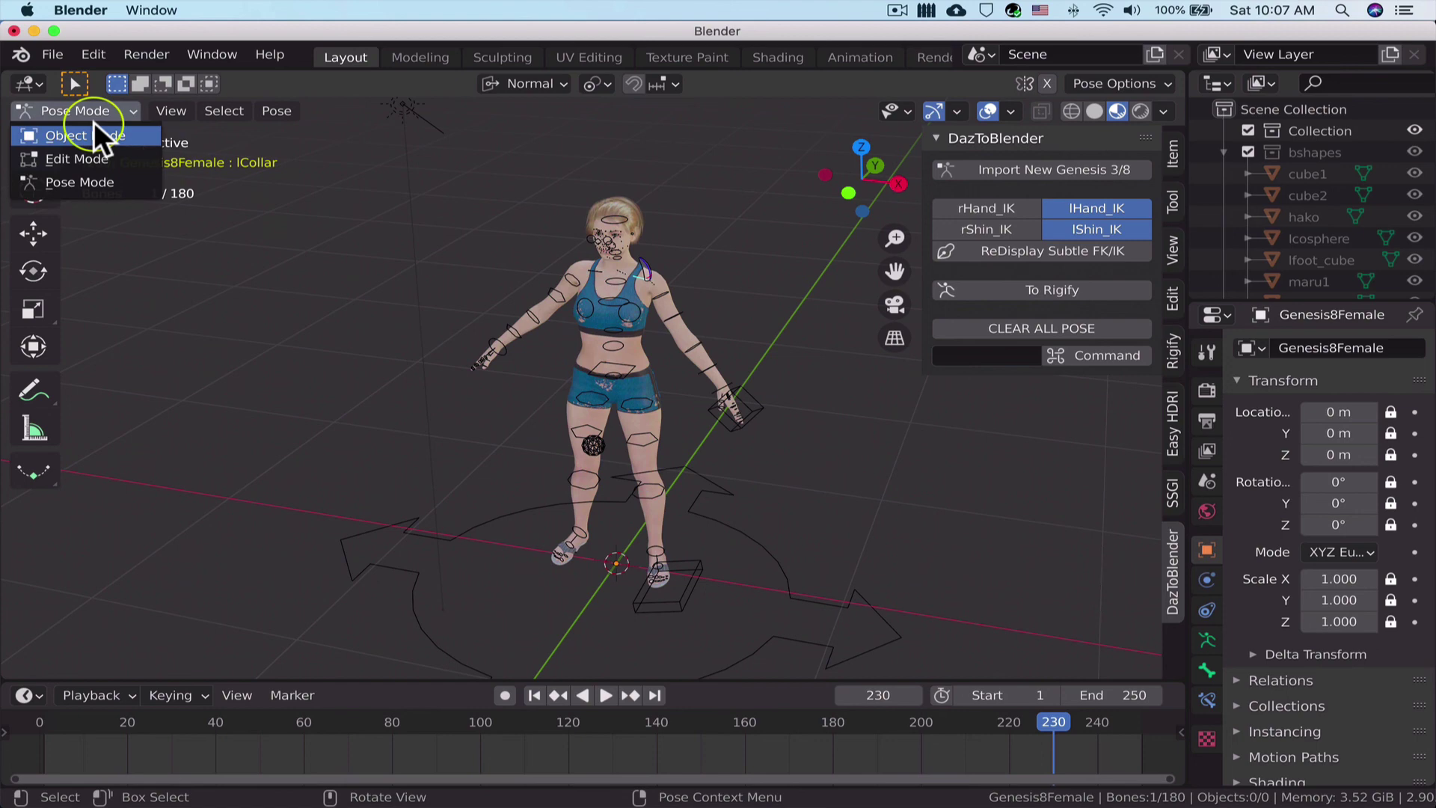
{"action": "left_click", "coordinate": [95, 128]}
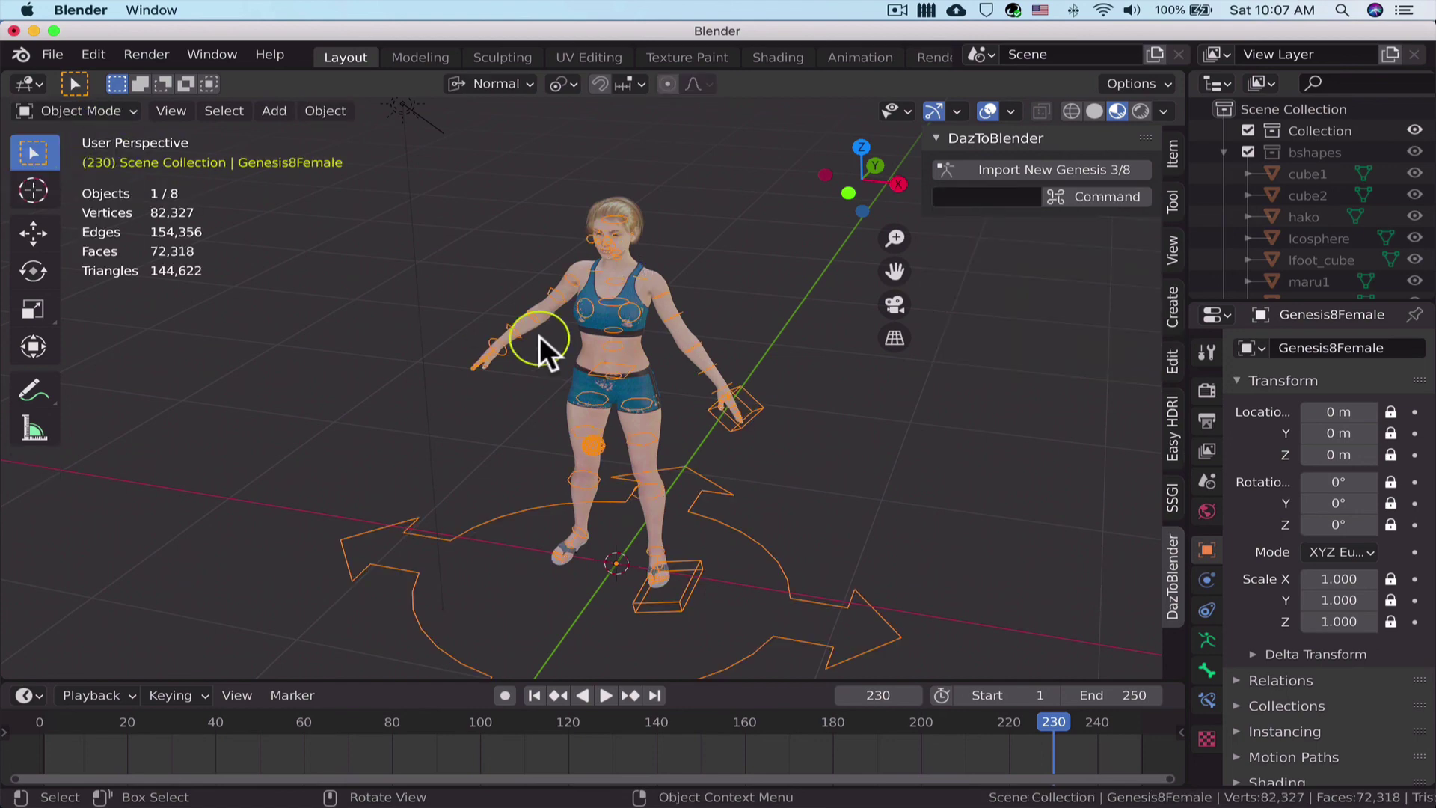
{"action": "left_click", "coordinate": [636, 352]}
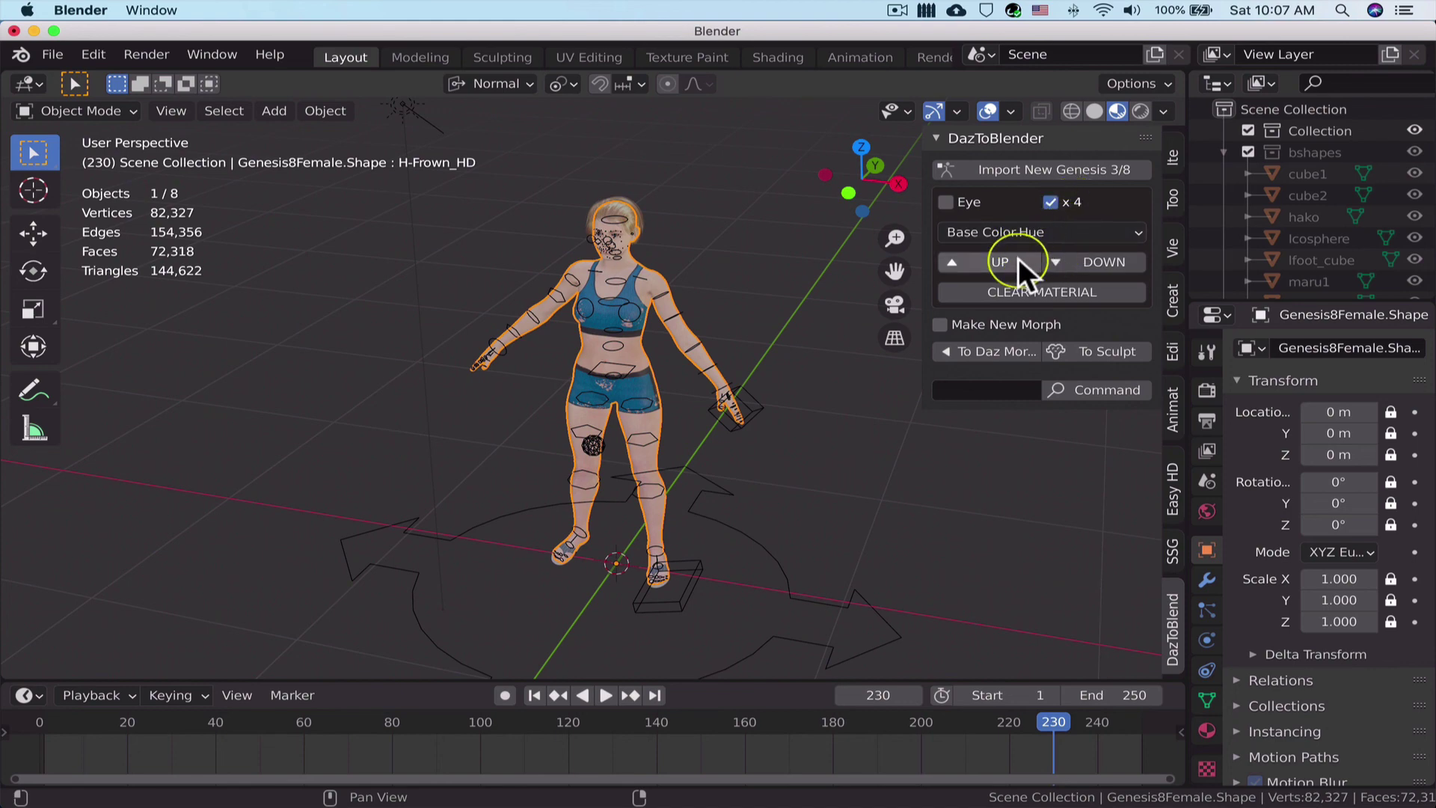
{"action": "left_click", "coordinate": [1069, 259]}
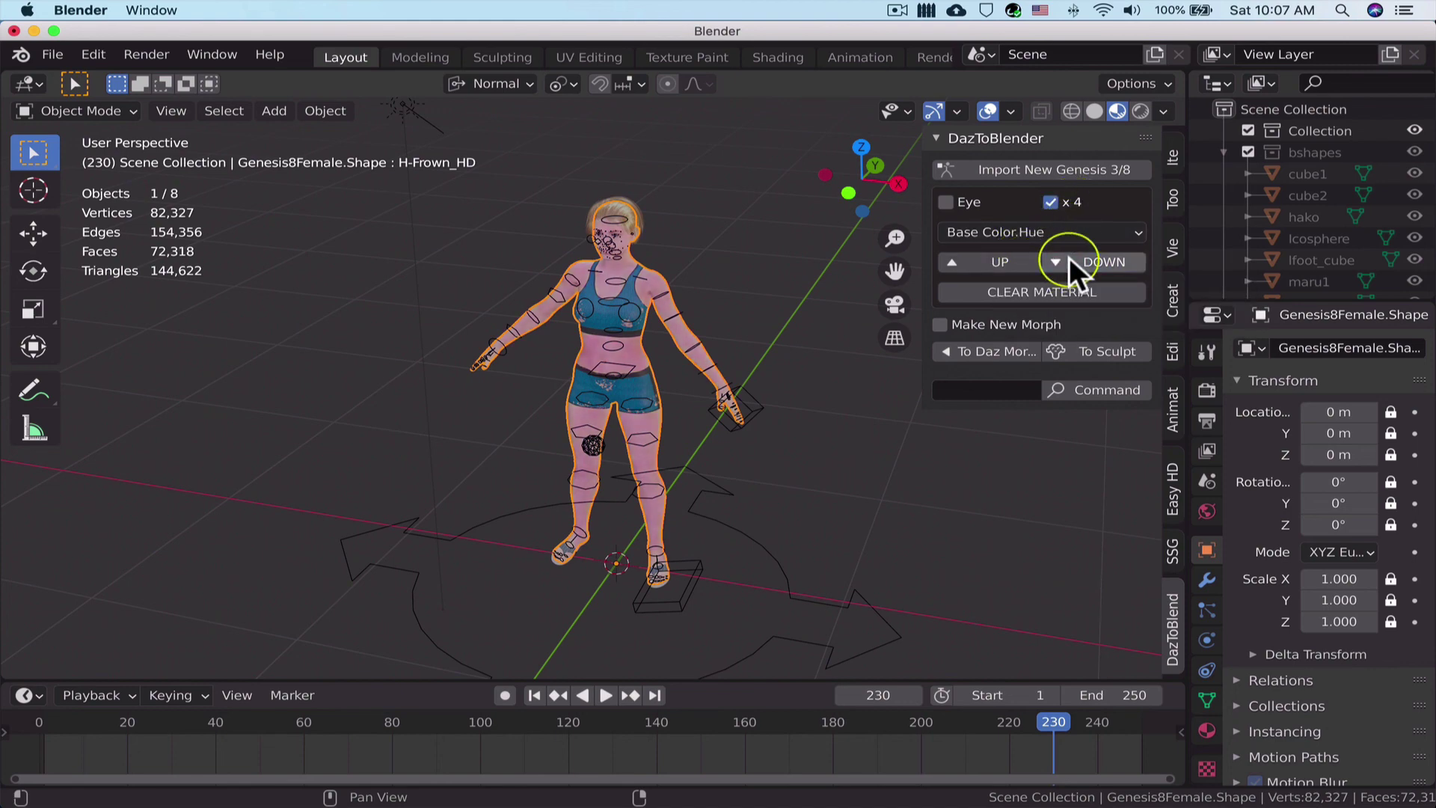
{"action": "left_click", "coordinate": [1028, 257]}
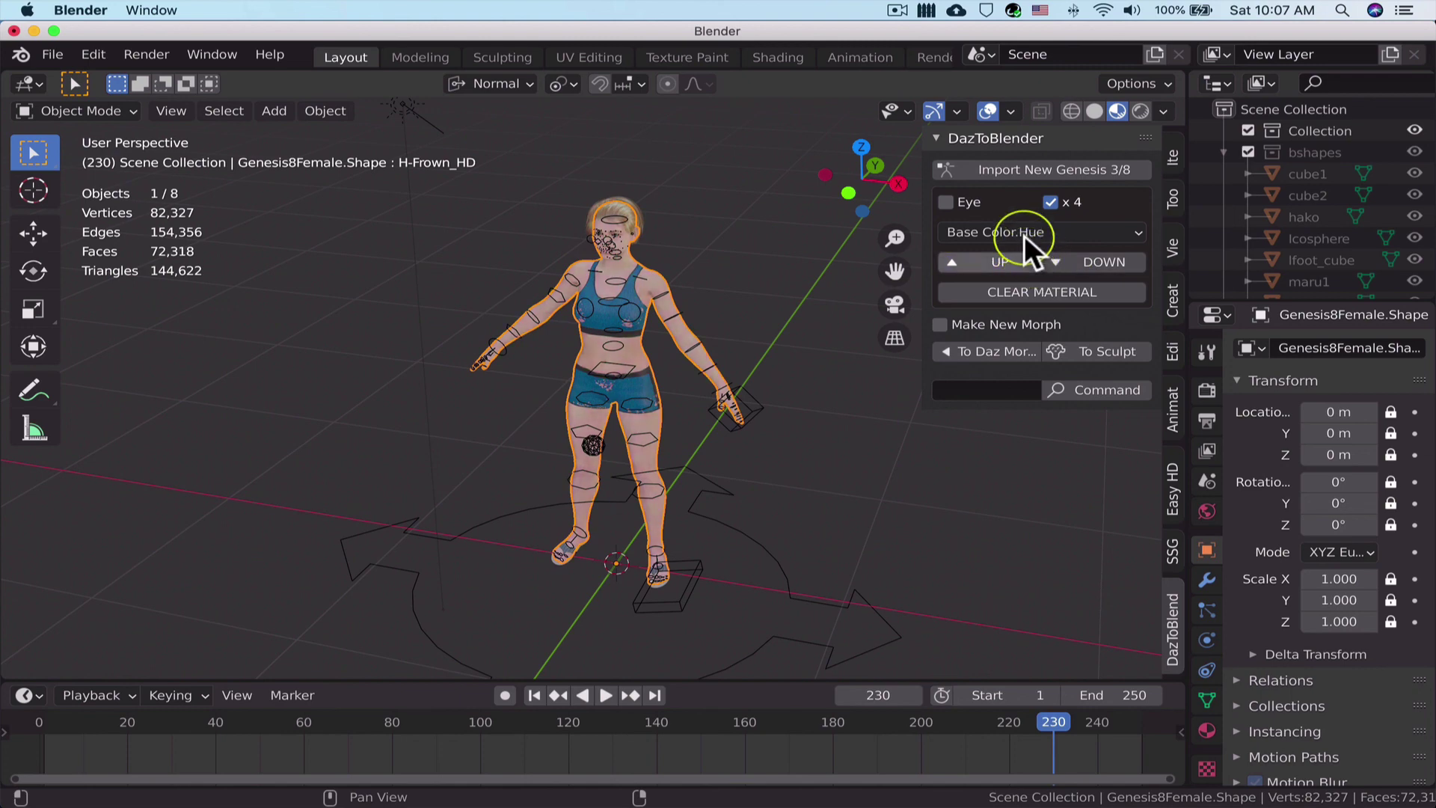
Adjust the skin's Base Color.Saturation down, up, and back down with the DazToBlender buttons.
{"action": "left_click", "coordinate": [1022, 229]}
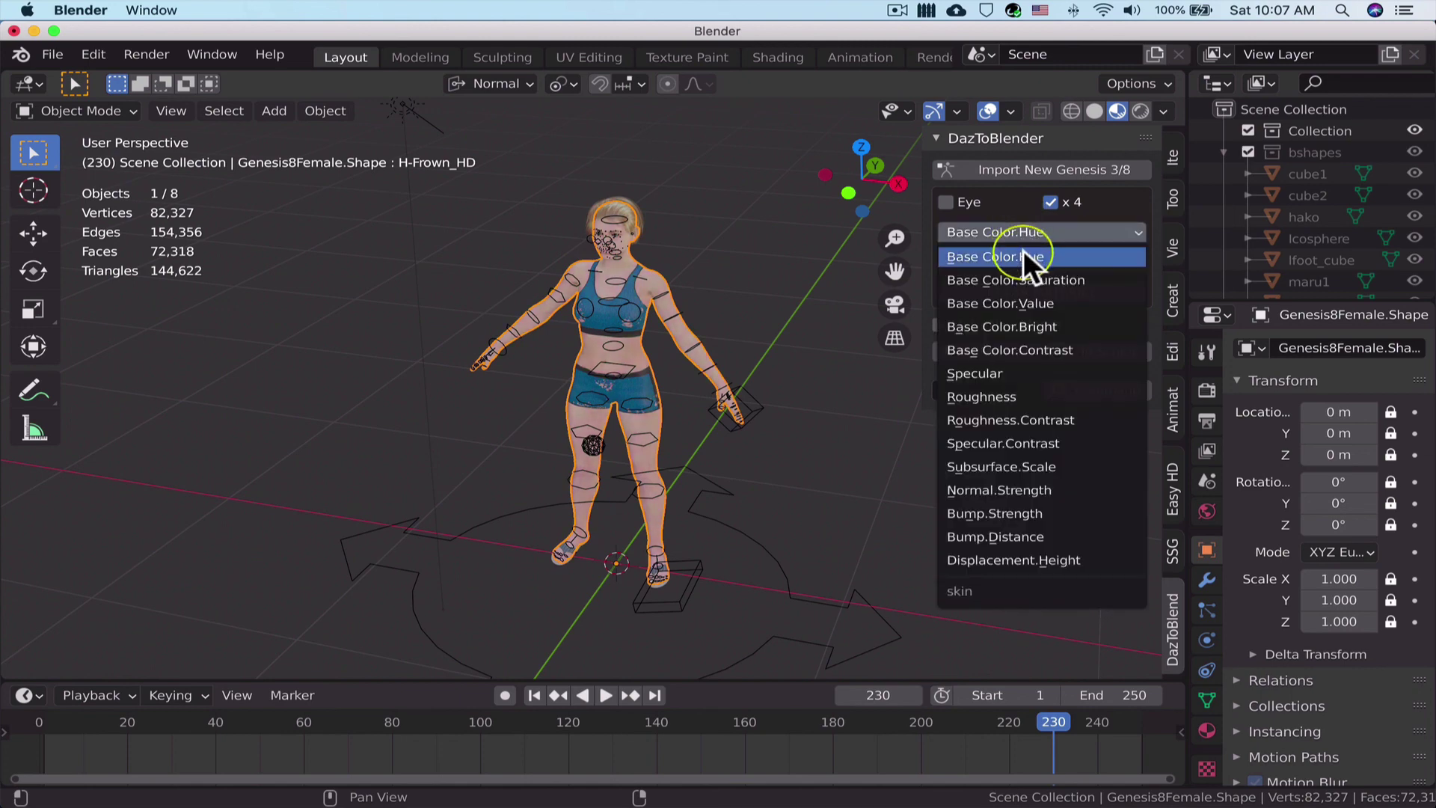
{"action": "left_click", "coordinate": [1025, 273]}
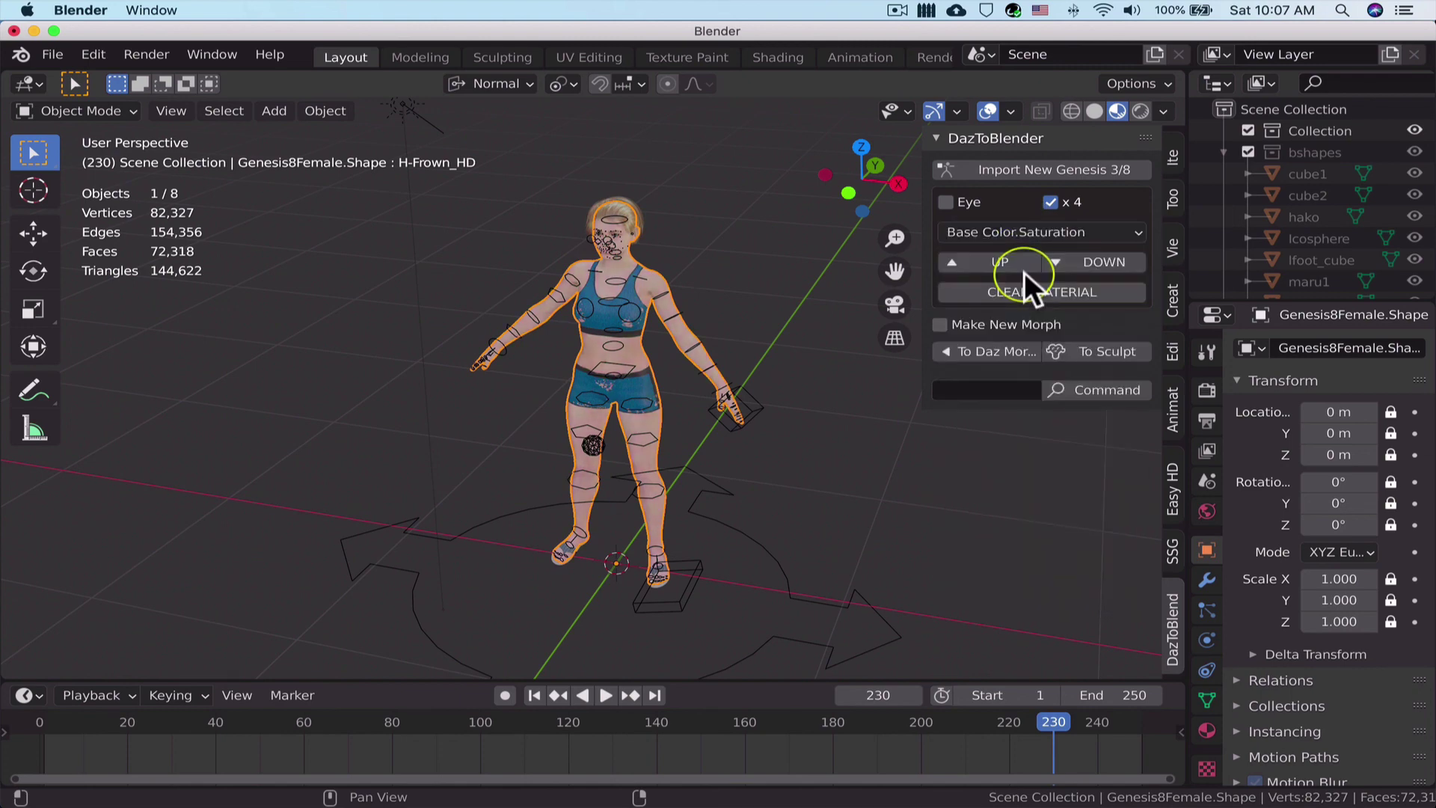
{"action": "left_click", "coordinate": [1088, 260]}
{"action": "left_click", "coordinate": [1088, 260]}
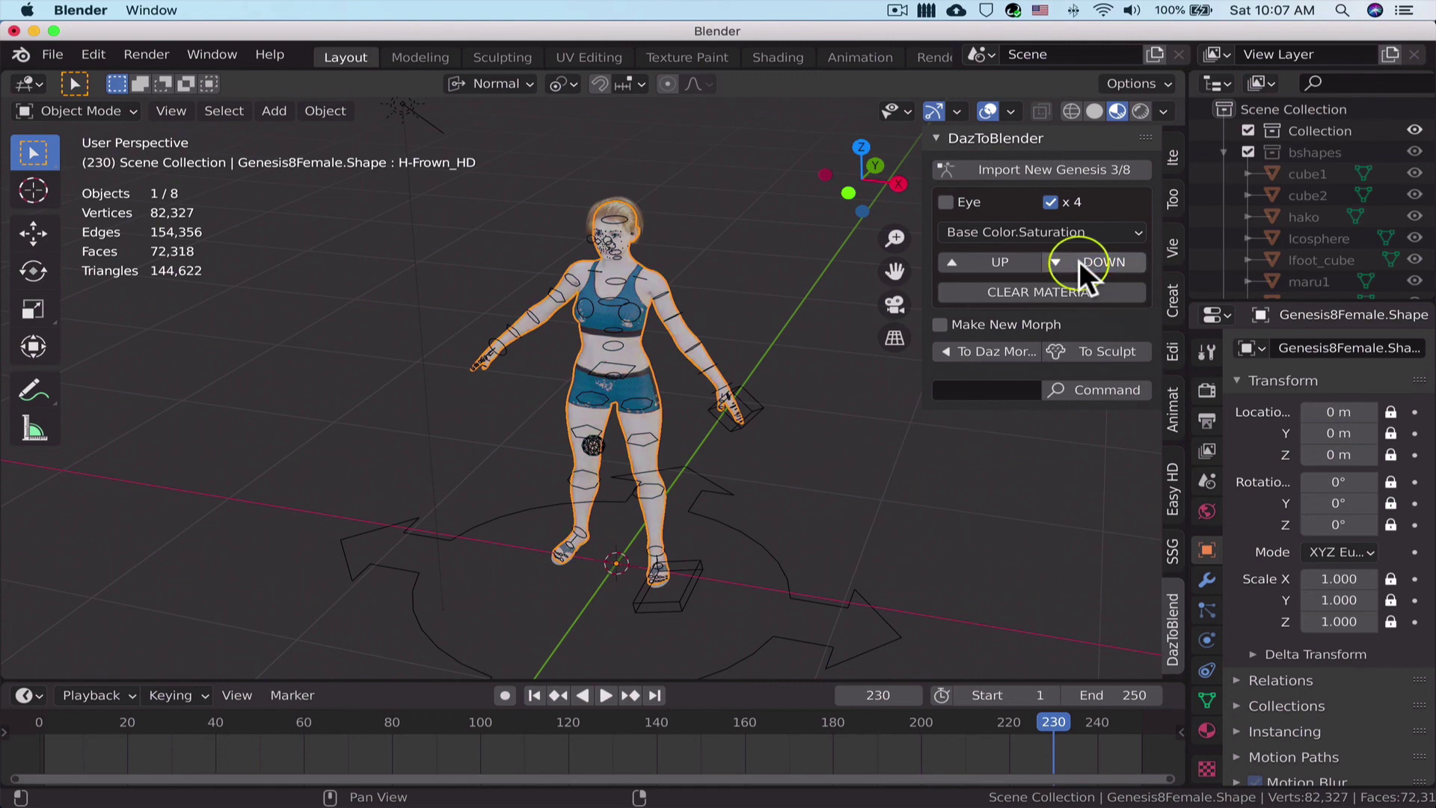
{"action": "left_click", "coordinate": [1031, 260]}
{"action": "left_click", "coordinate": [1031, 261]}
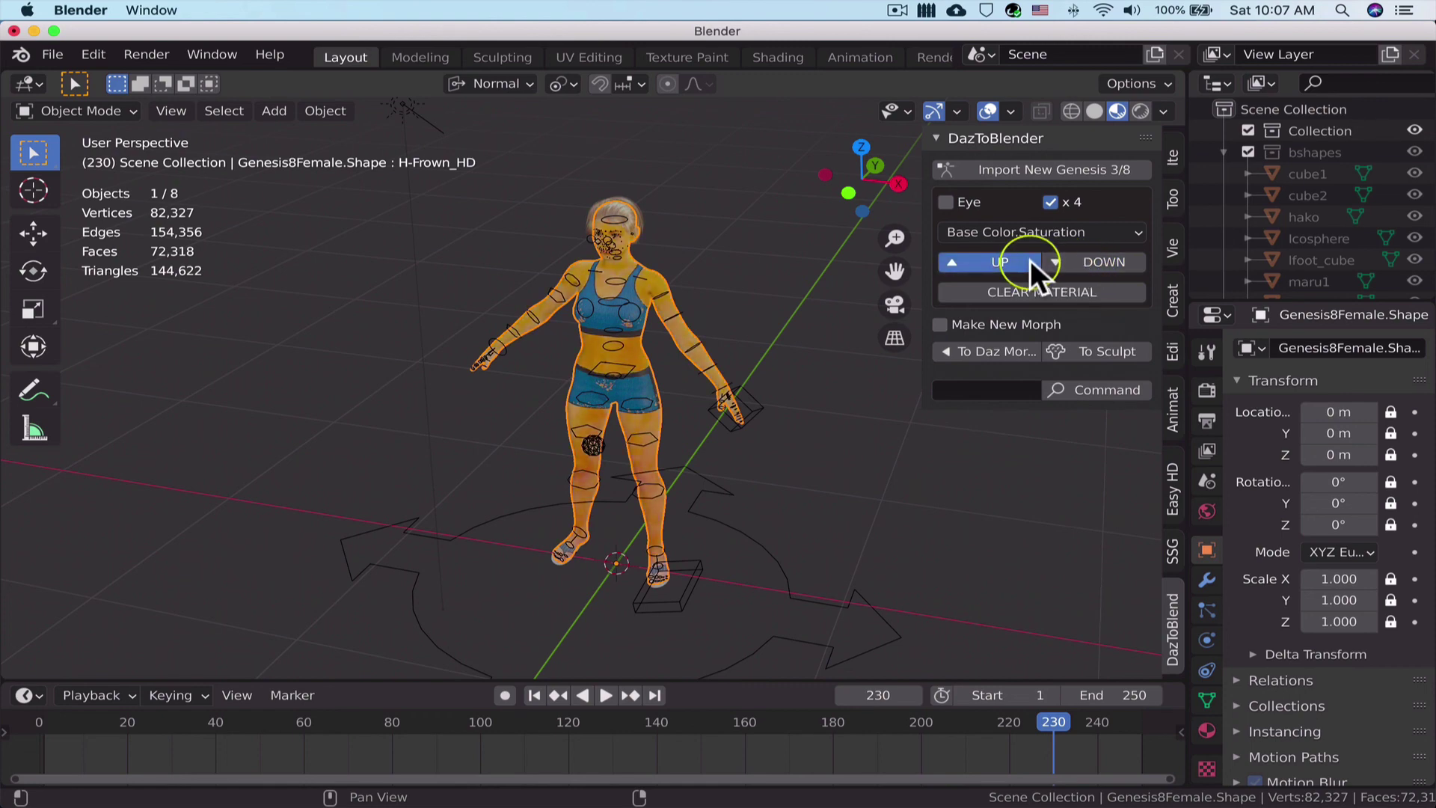
{"action": "left_click", "coordinate": [1069, 259]}
{"action": "left_click", "coordinate": [1068, 259]}
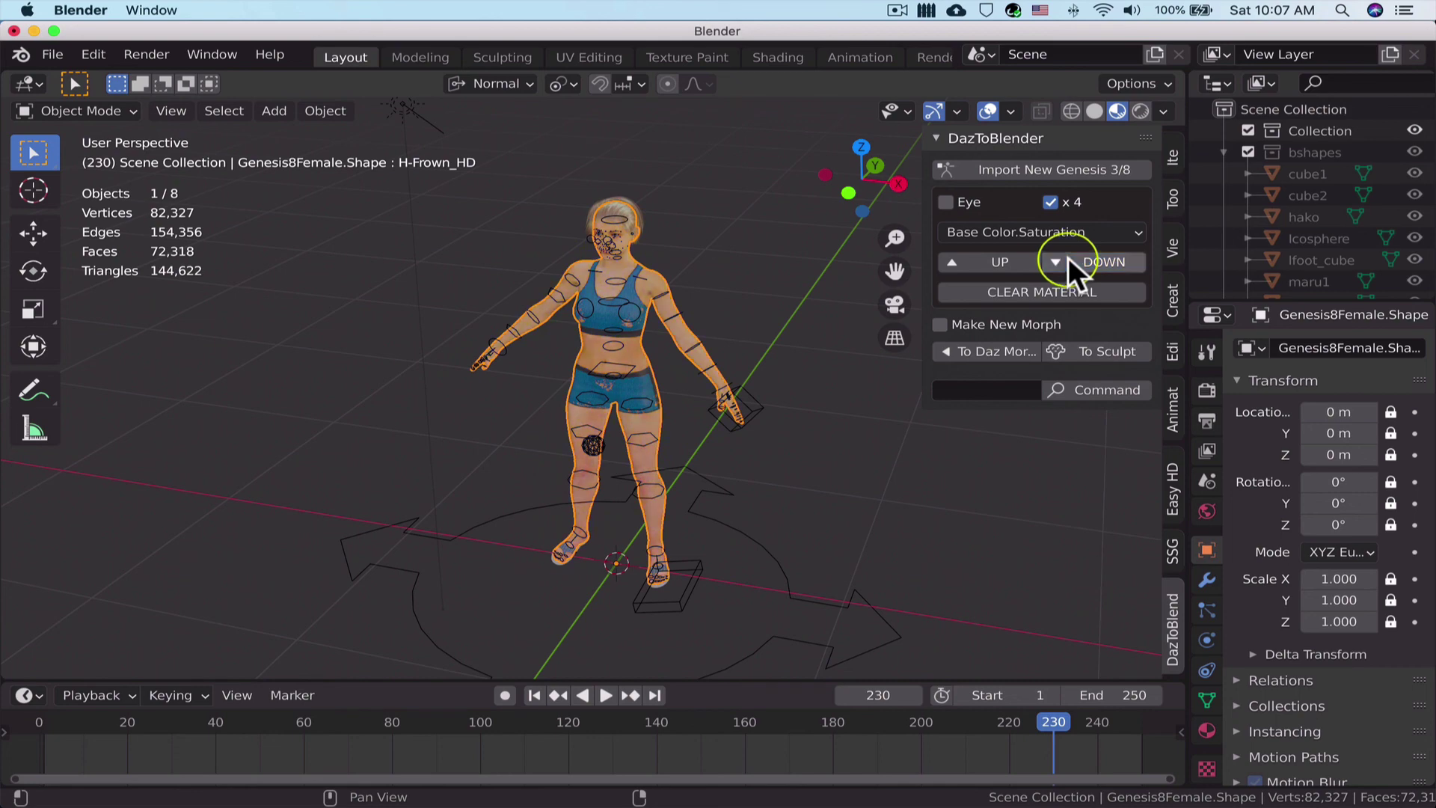
Darken the skin via Base Color.Value, brighten it slightly, then deselect the figure.
{"action": "left_click", "coordinate": [1060, 238]}
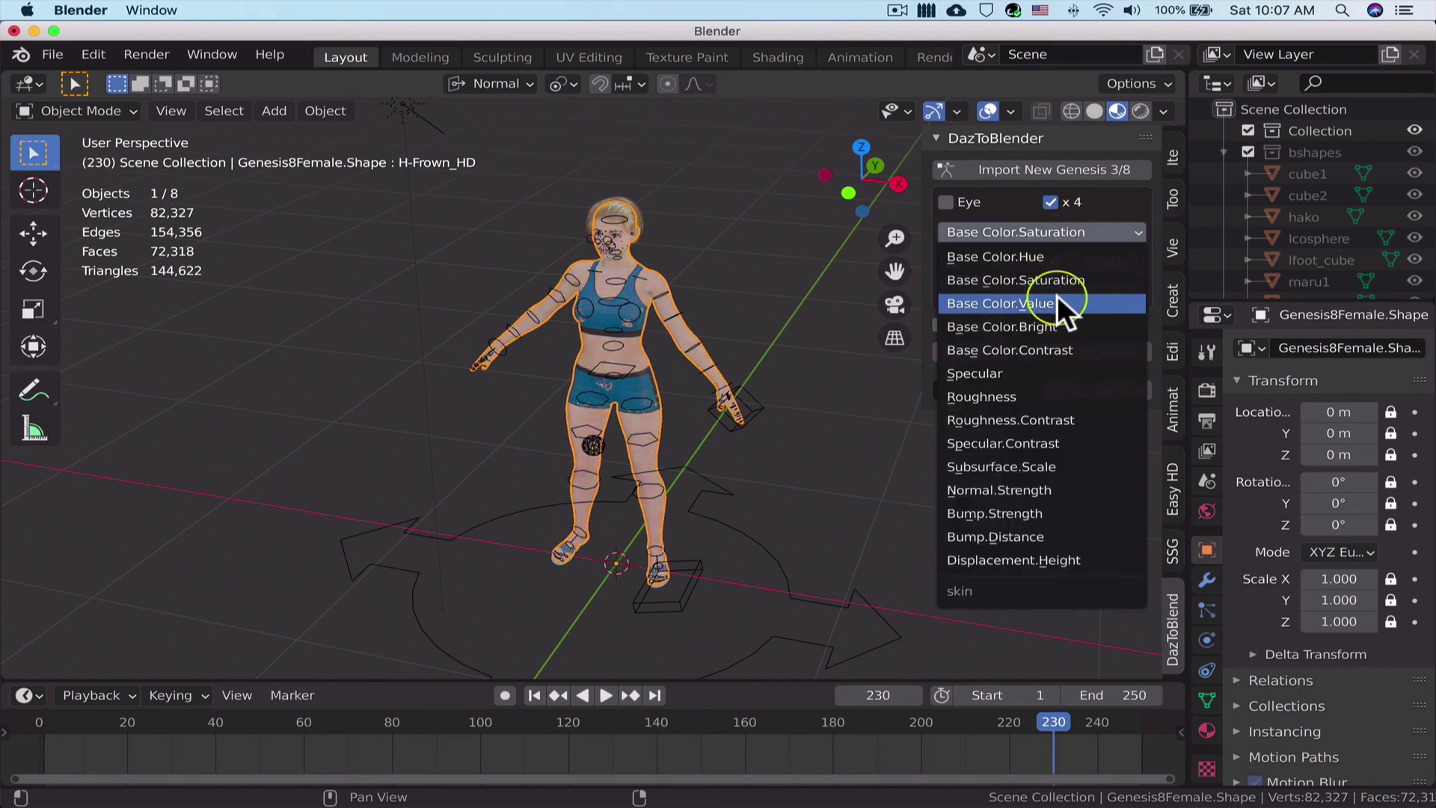
{"action": "left_click", "coordinate": [1052, 292]}
{"action": "left_click", "coordinate": [1081, 261]}
{"action": "left_click", "coordinate": [1082, 261]}
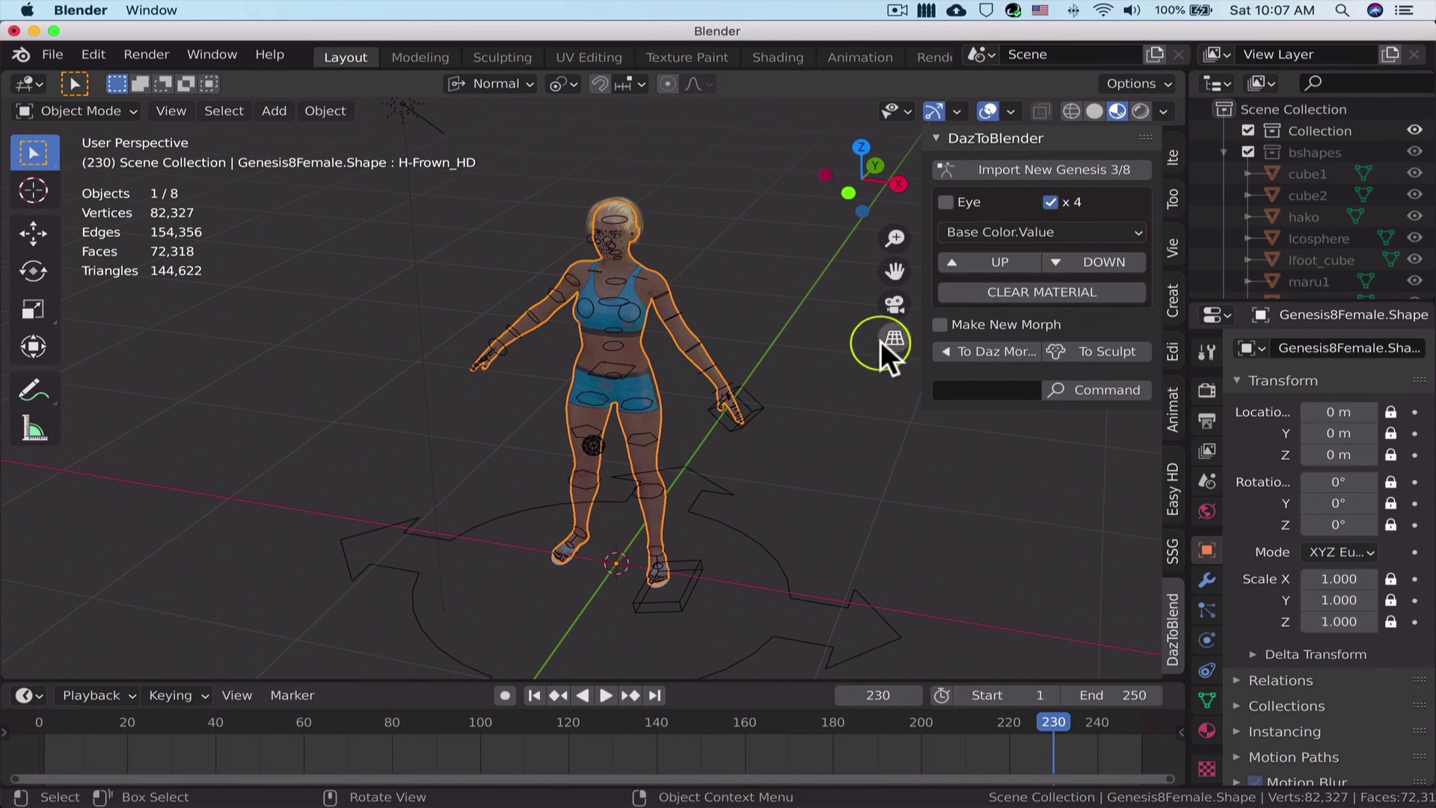
{"action": "left_click", "coordinate": [986, 263]}
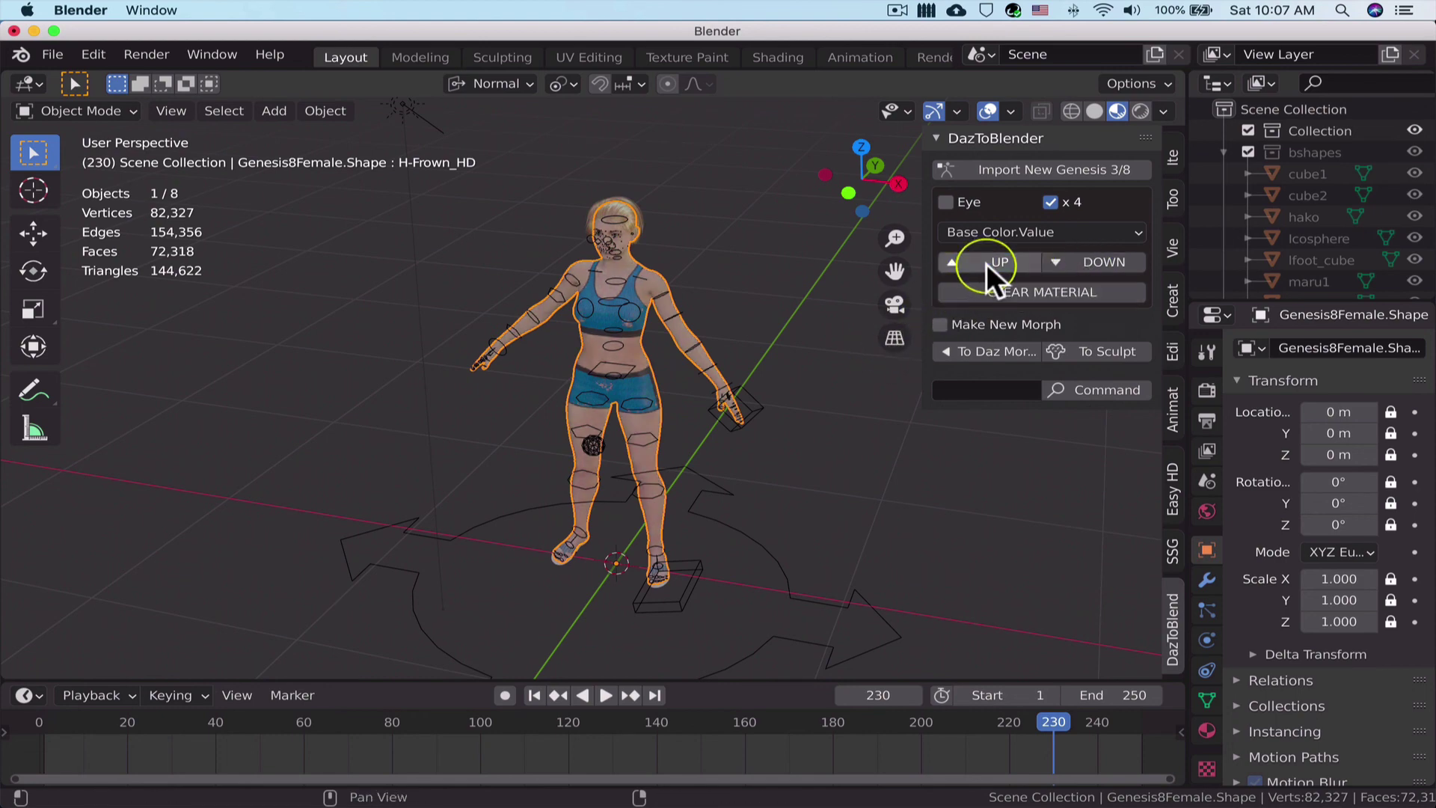
{"action": "left_click", "coordinate": [909, 434]}
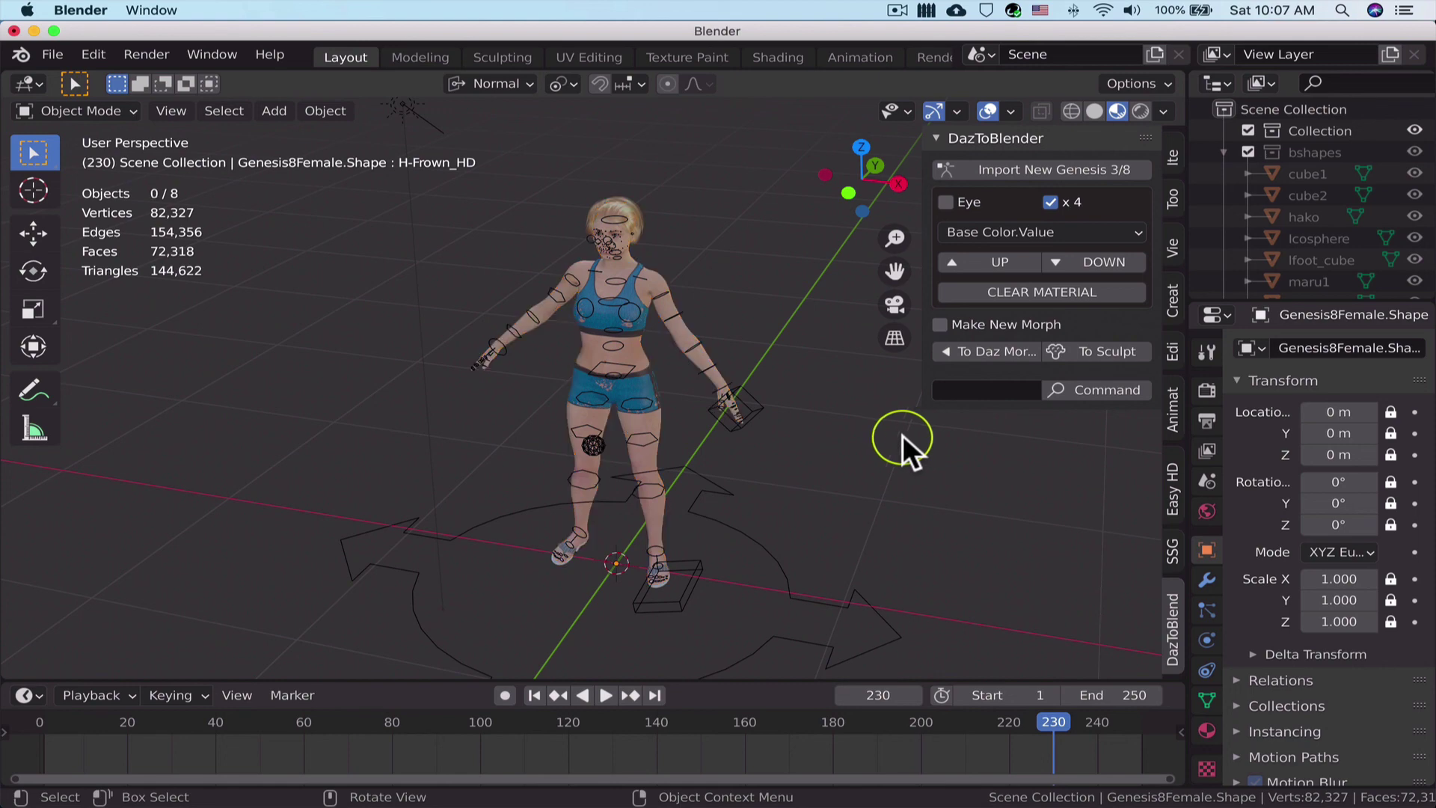
Select the Genesis8Female armature by its hand and grab it to move the whole figure.
{"action": "left_click", "coordinate": [748, 412]}
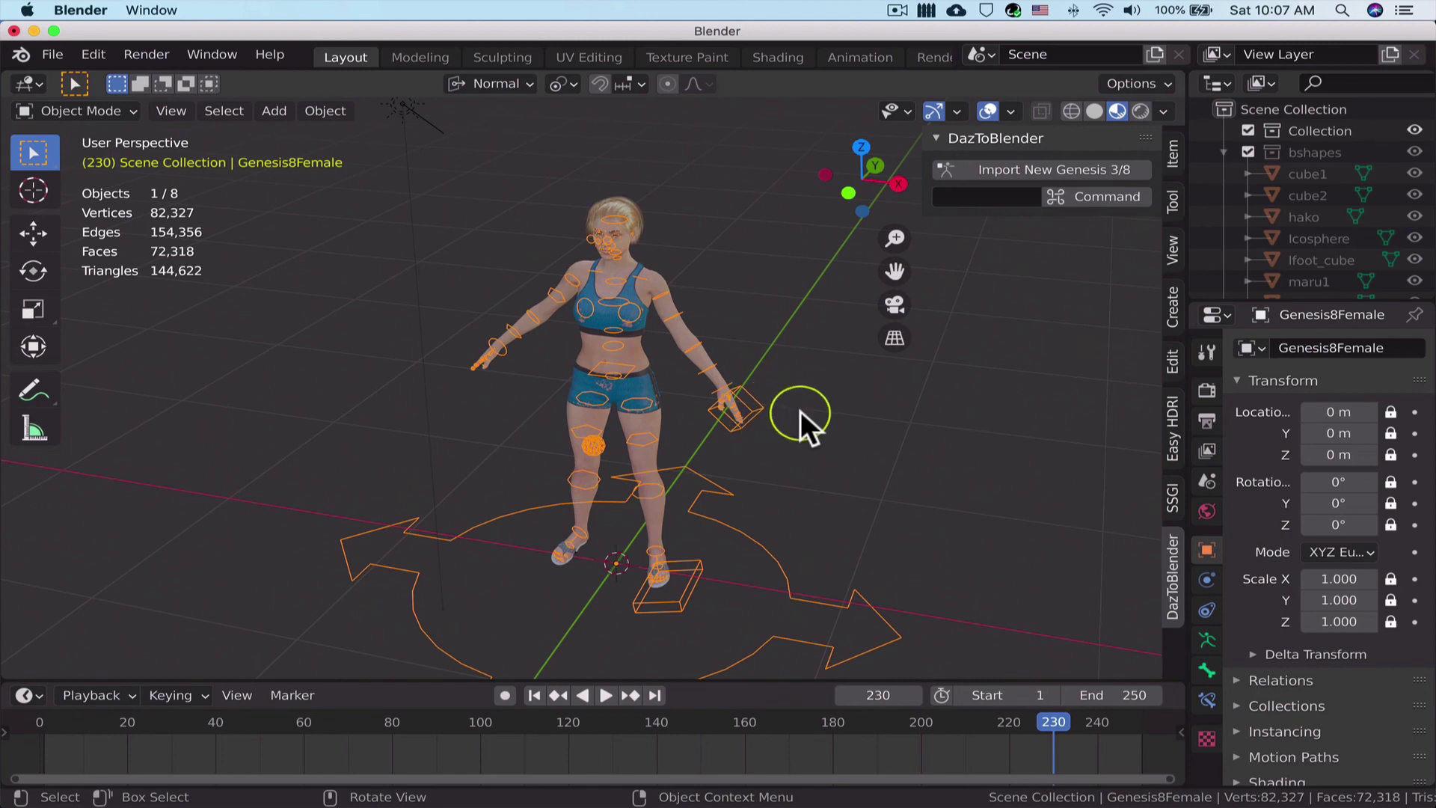
{"action": "key", "text": "g"}
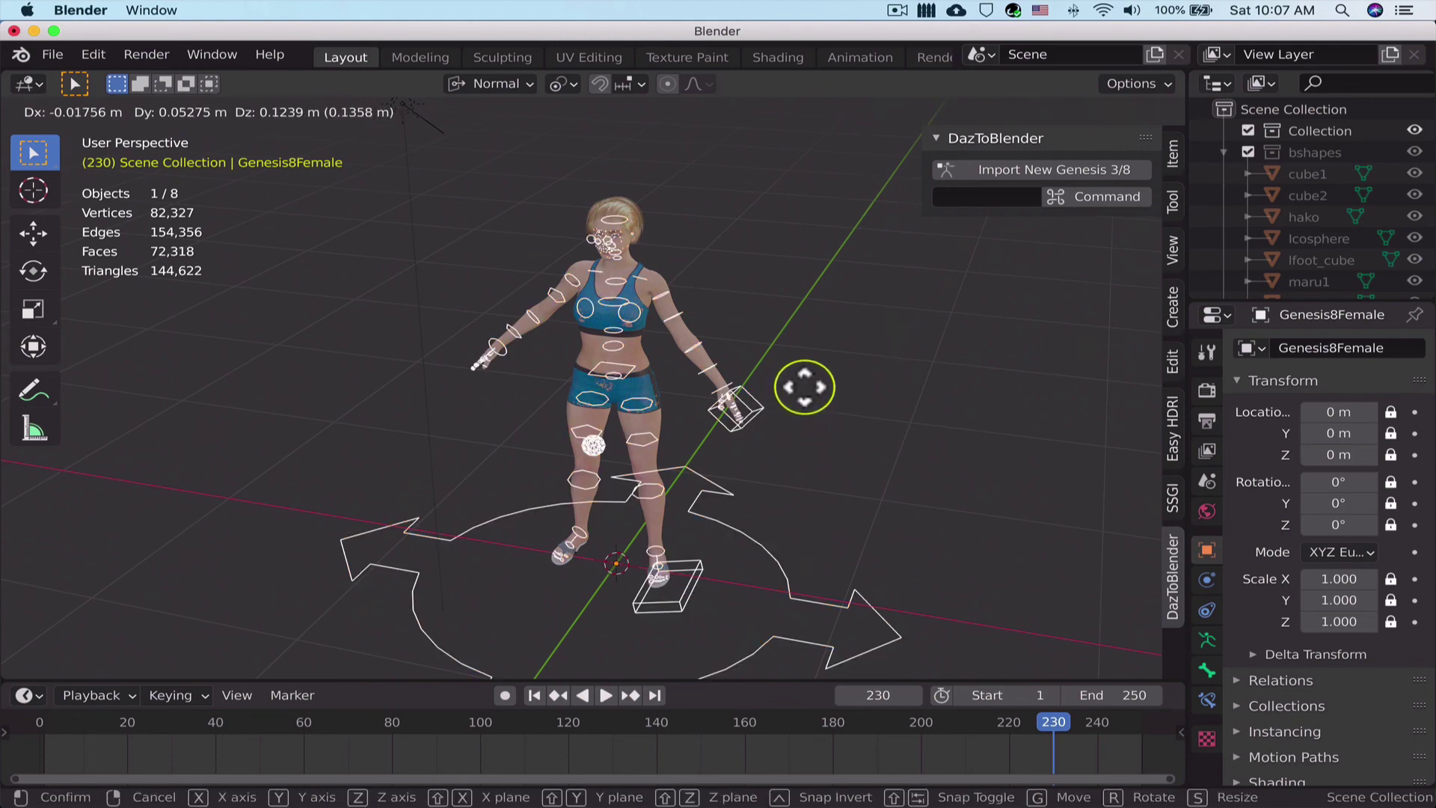